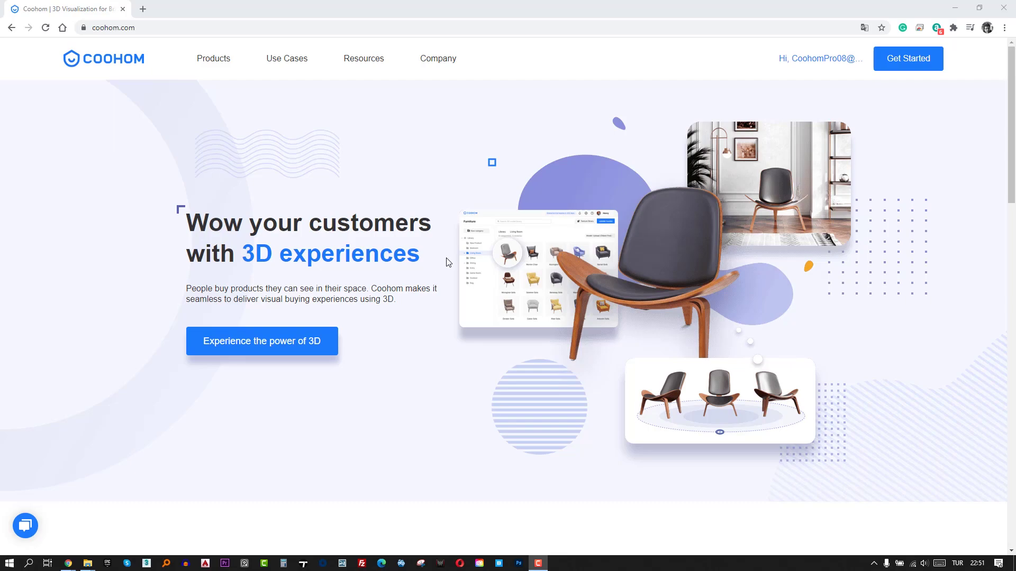
Step: Scroll through the interior-design page on the way to the empty My Projects list
scroll(446, 262, "down", 3)
scroll(446, 262, "down", 4)
scroll(665, 381, "down", 2)
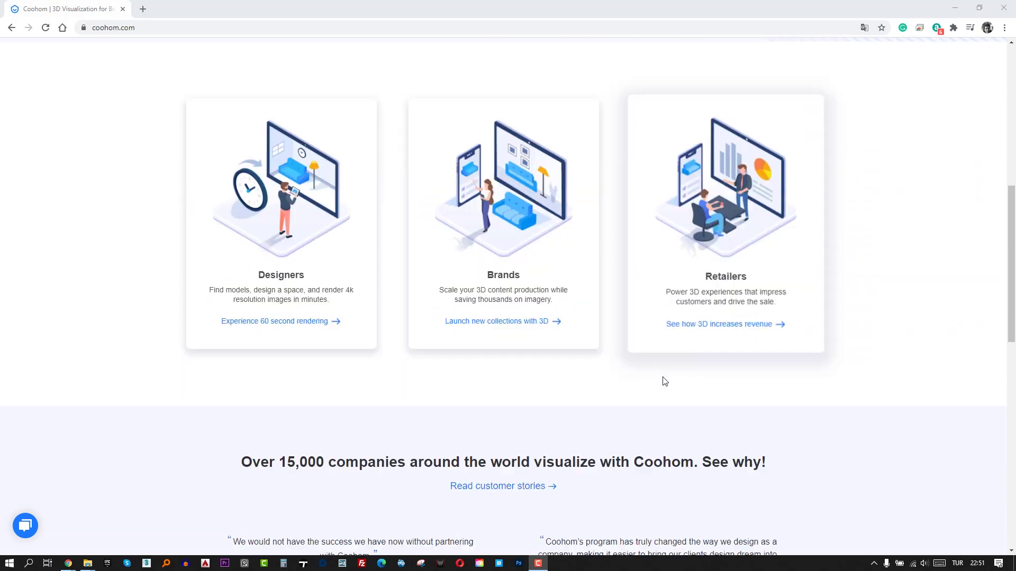
scroll(665, 381, "down", 5)
scroll(492, 384, "up", 5)
scroll(466, 373, "up", 8)
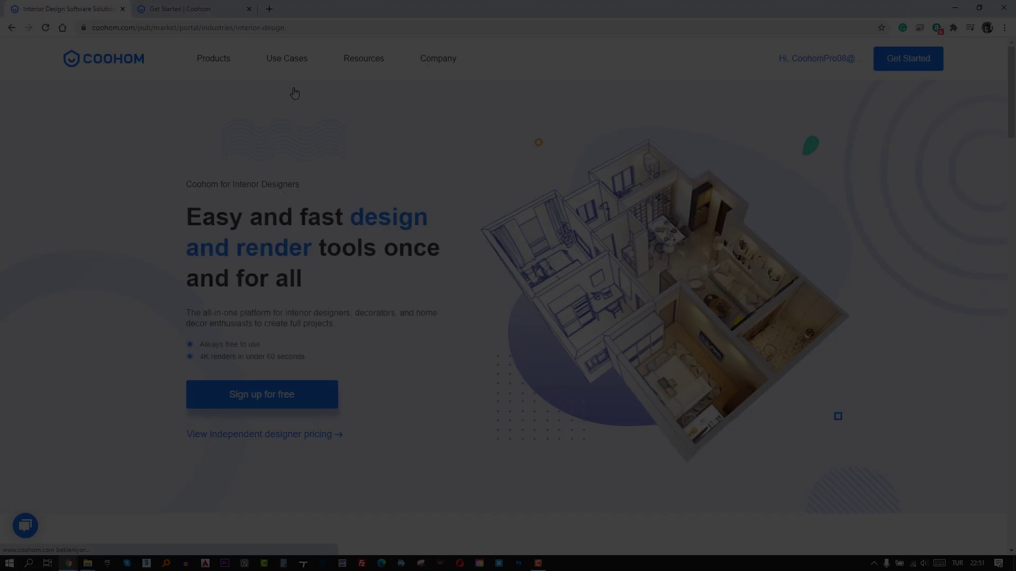
scroll(381, 345, "down", 5)
scroll(420, 310, "down", 2)
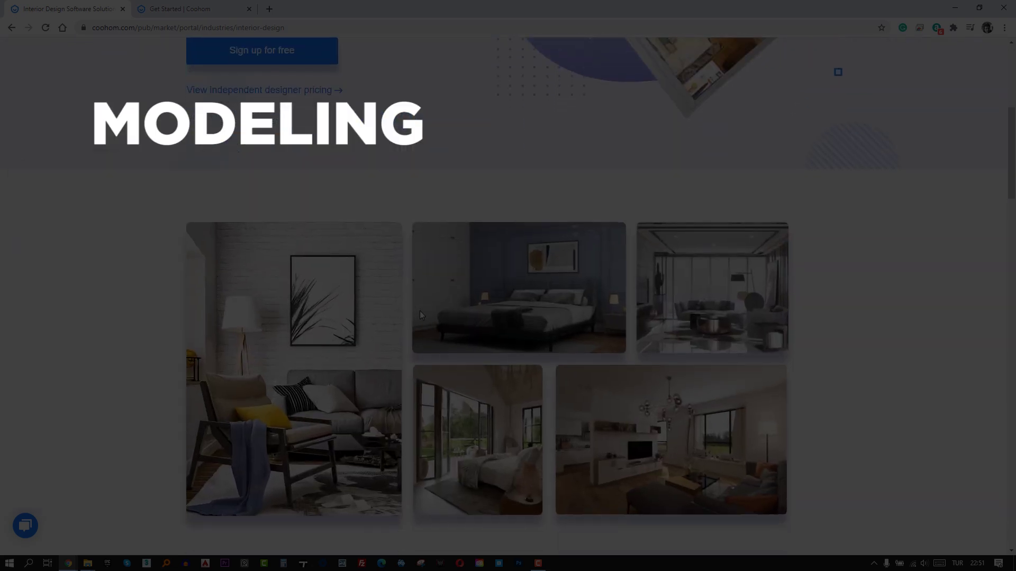
scroll(318, 397, "down", 2)
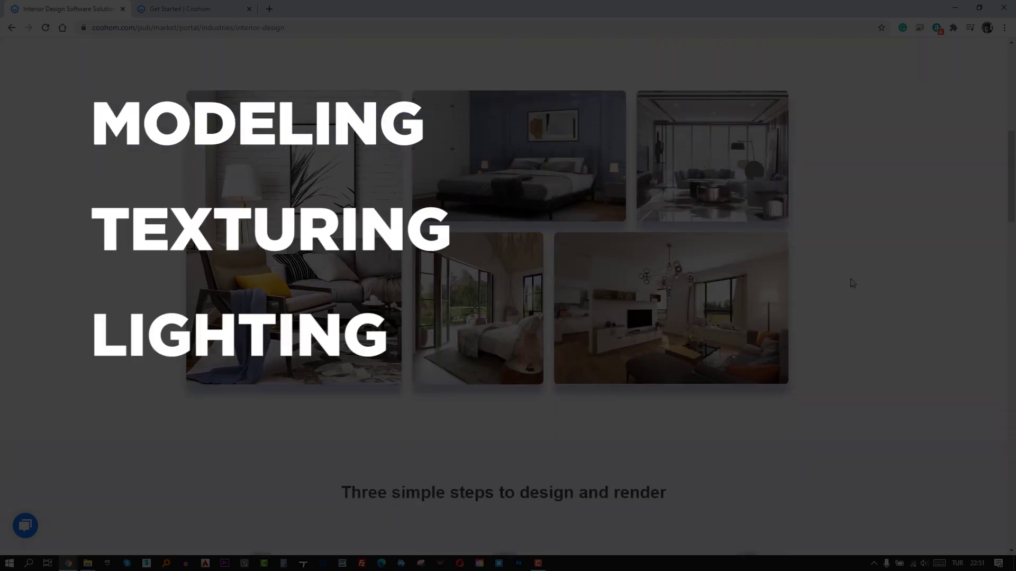
scroll(851, 285, "down", 1)
scroll(851, 286, "down", 4)
scroll(850, 286, "down", 1)
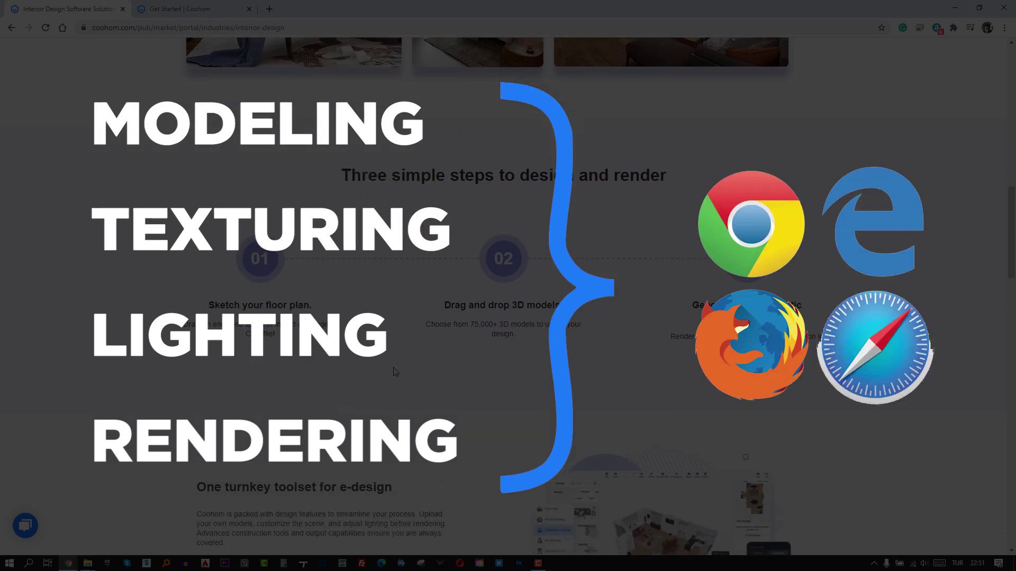
scroll(504, 382, "down", 6)
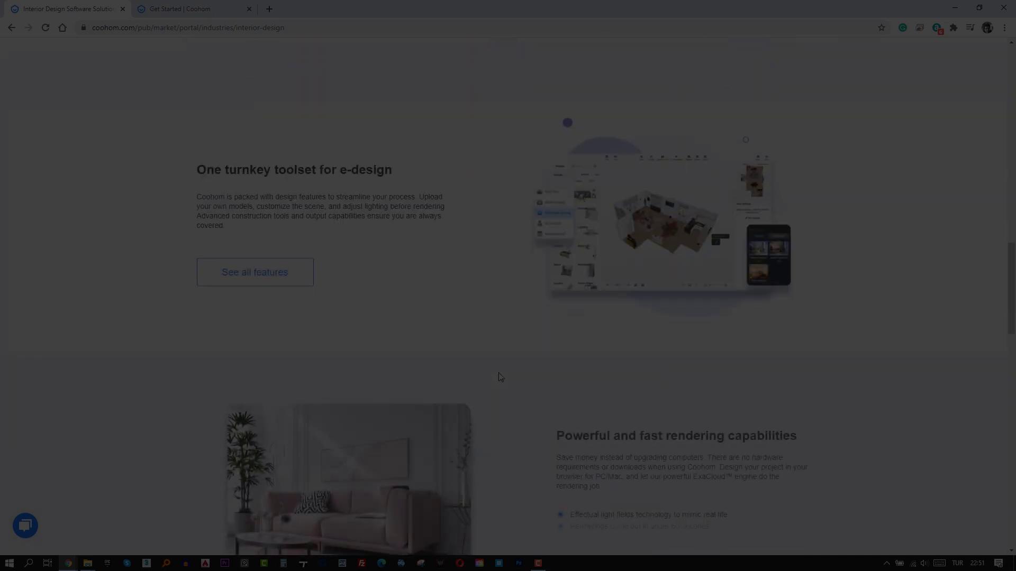
scroll(502, 380, "down", 2)
scroll(499, 376, "down", 4)
scroll(501, 377, "down", 4)
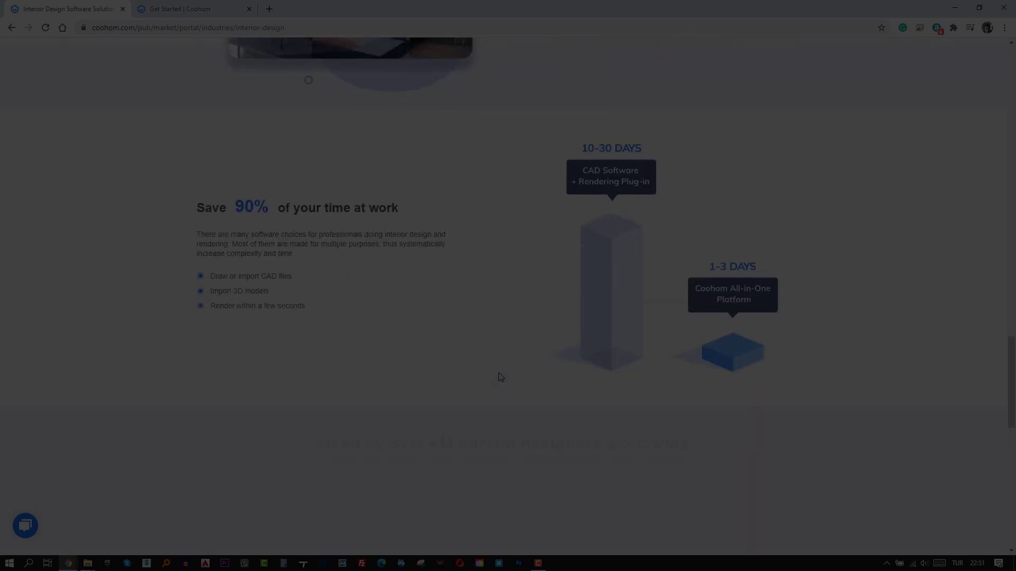
scroll(499, 377, "down", 1)
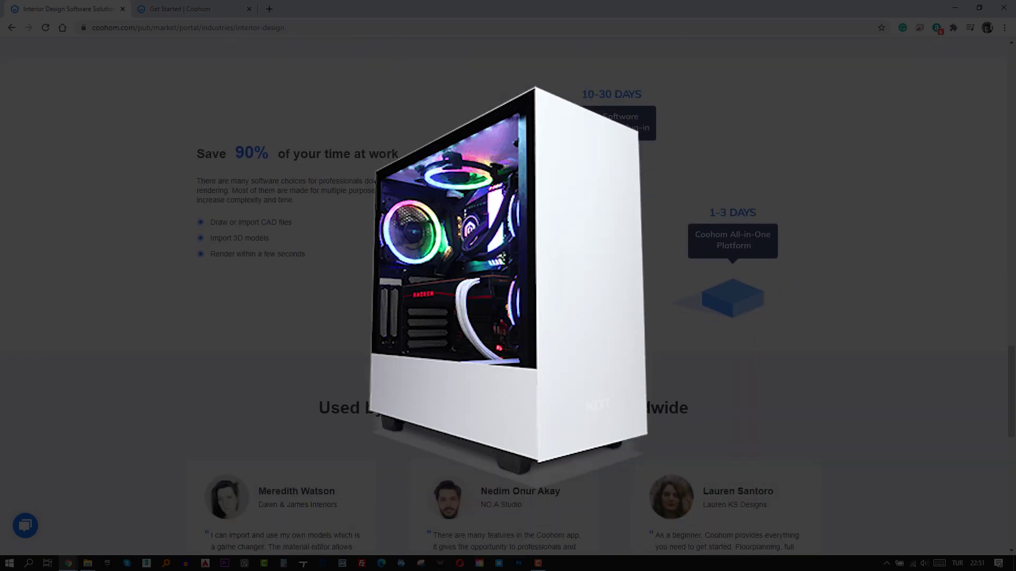
scroll(508, 318, "down", 5)
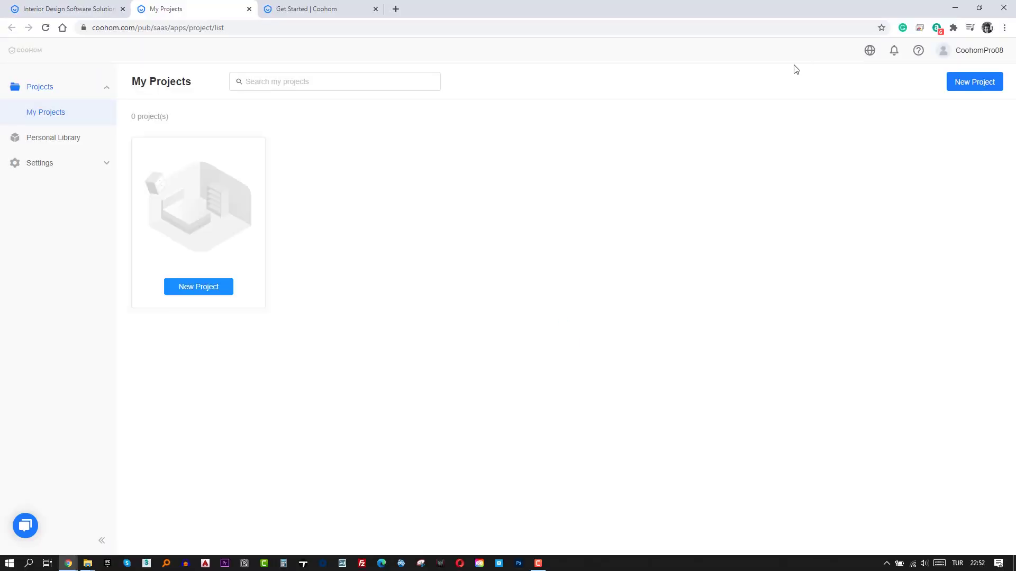
Step: Start a new project, preview the full room-template list, then choose Import Image
left_click(200, 287)
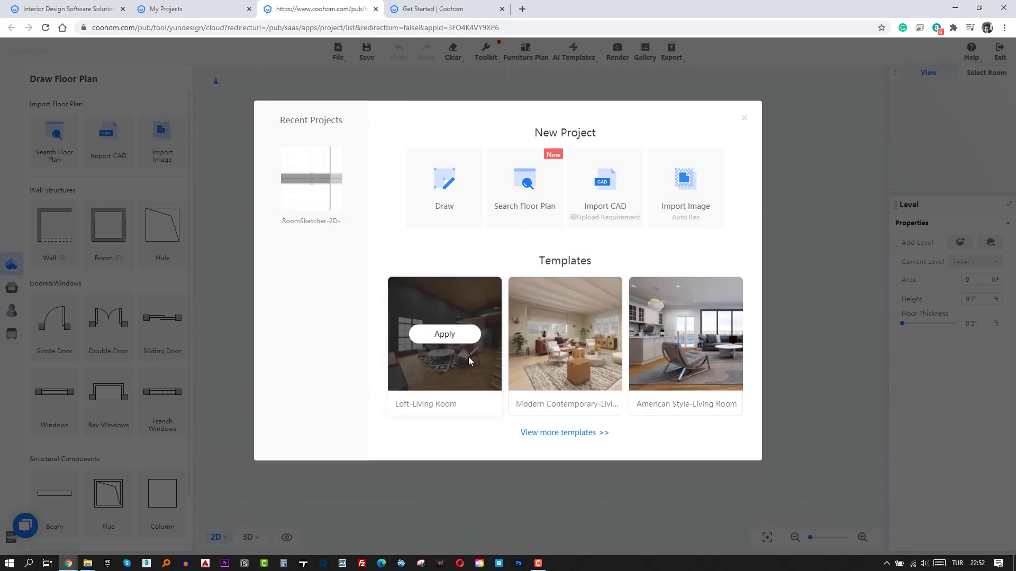
left_click(576, 436)
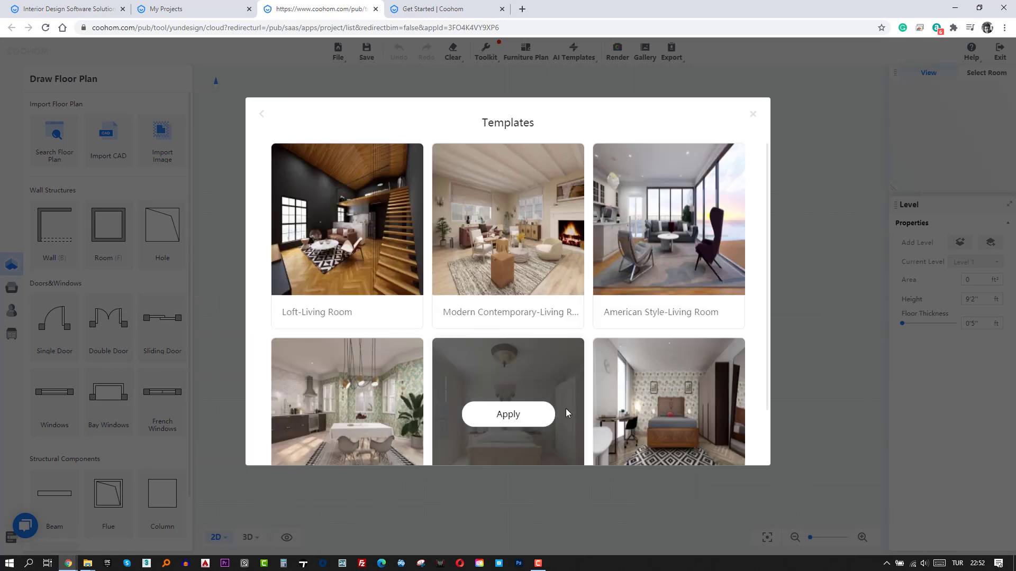
scroll(656, 381, "down", 3)
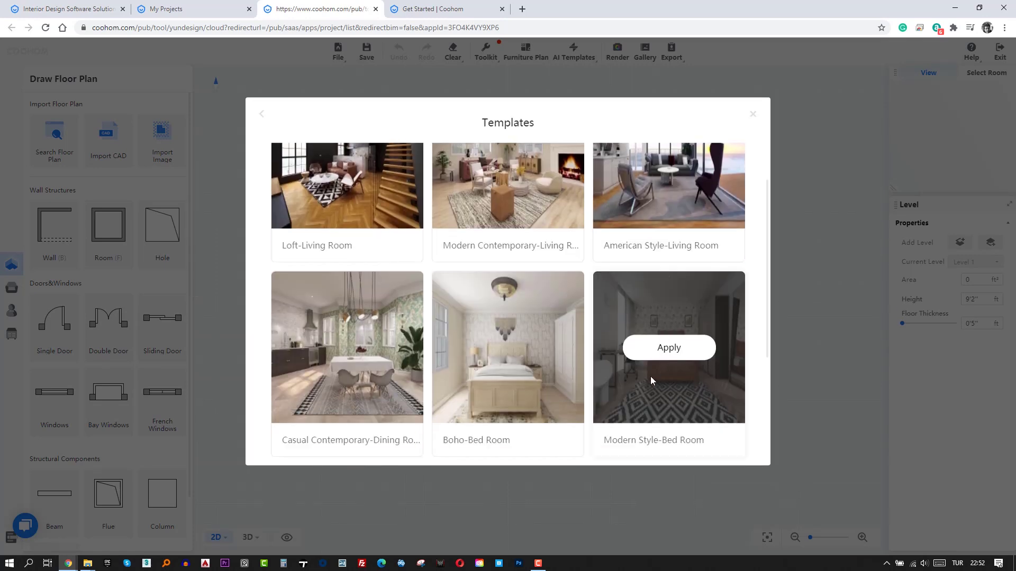
scroll(347, 376, "down", 2)
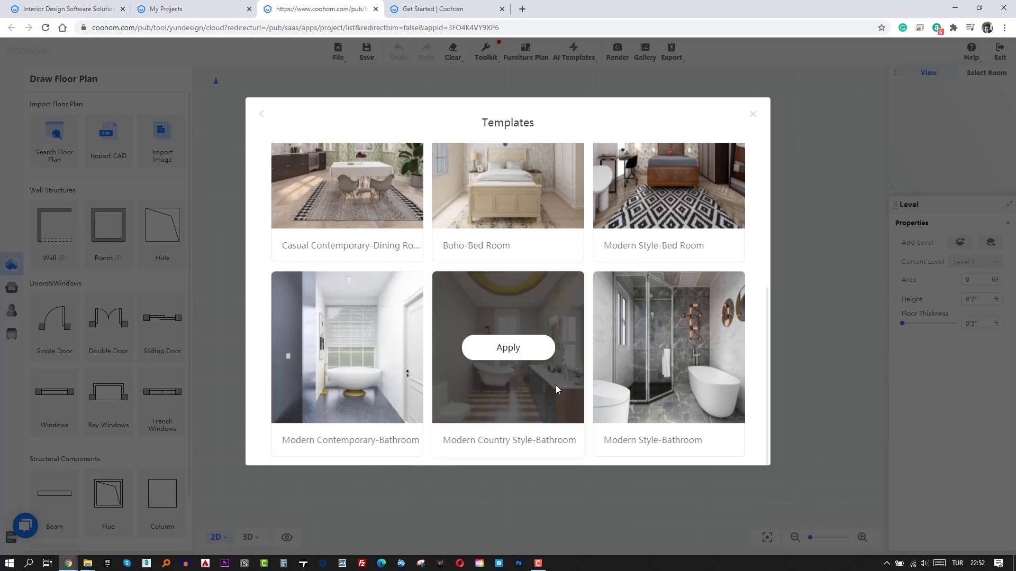
scroll(421, 351, "up", 4)
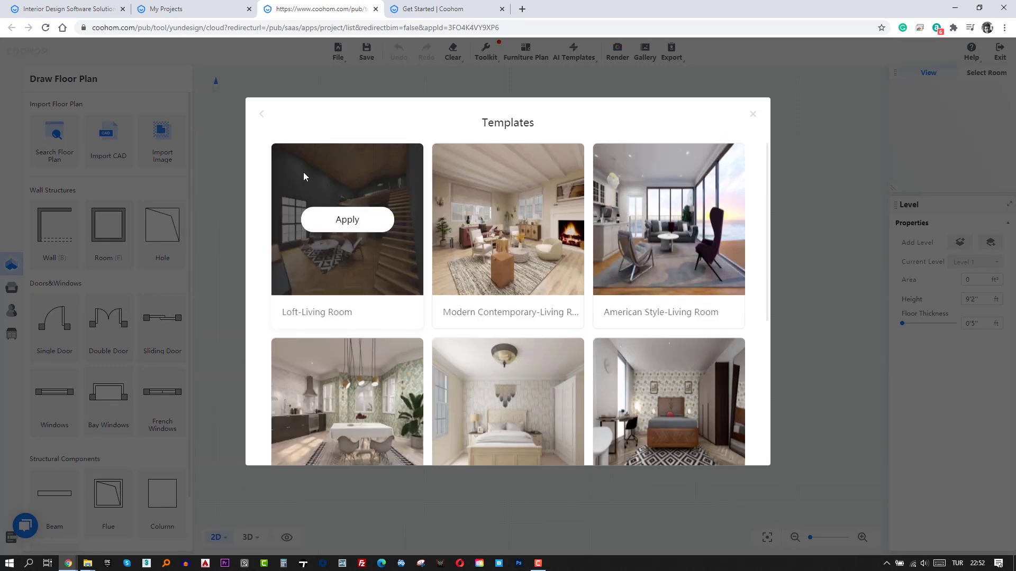
left_click(261, 113)
left_click(685, 212)
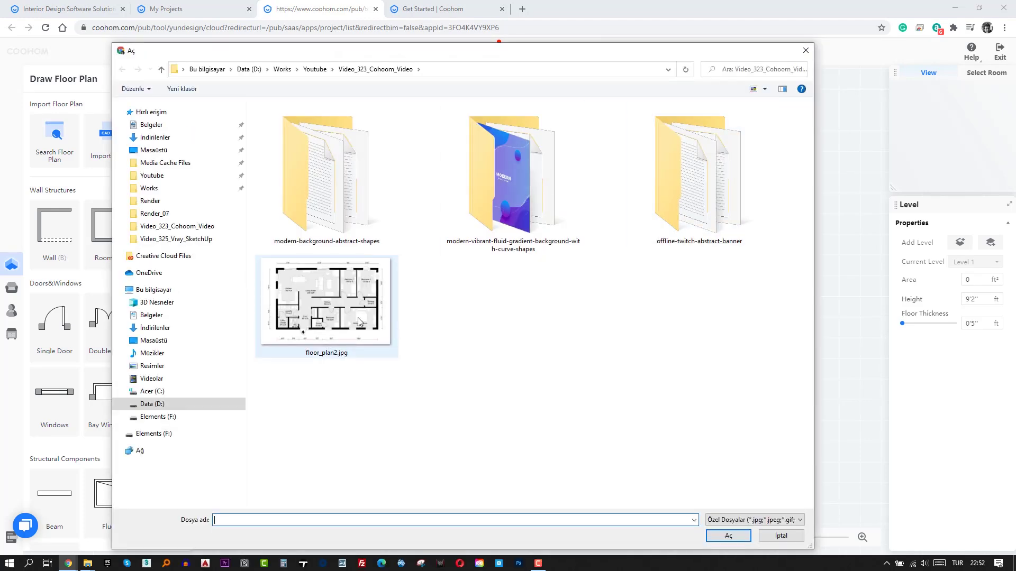
Step: Import floor_plan2.jpg, crop it to the whole plan, and scale the top wall to 52'0"
double_click(310, 328)
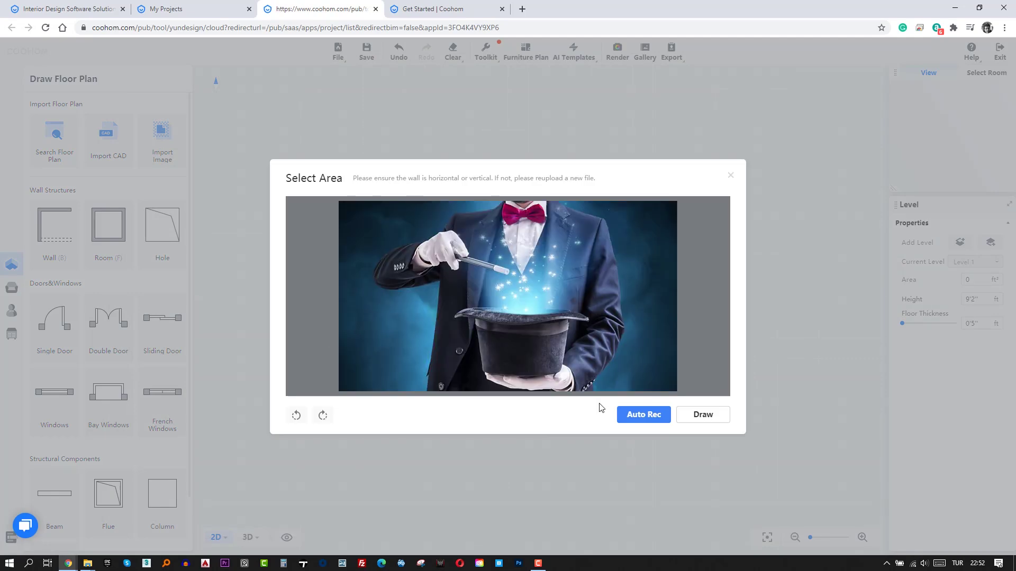
left_click_drag(386, 377, 343, 406)
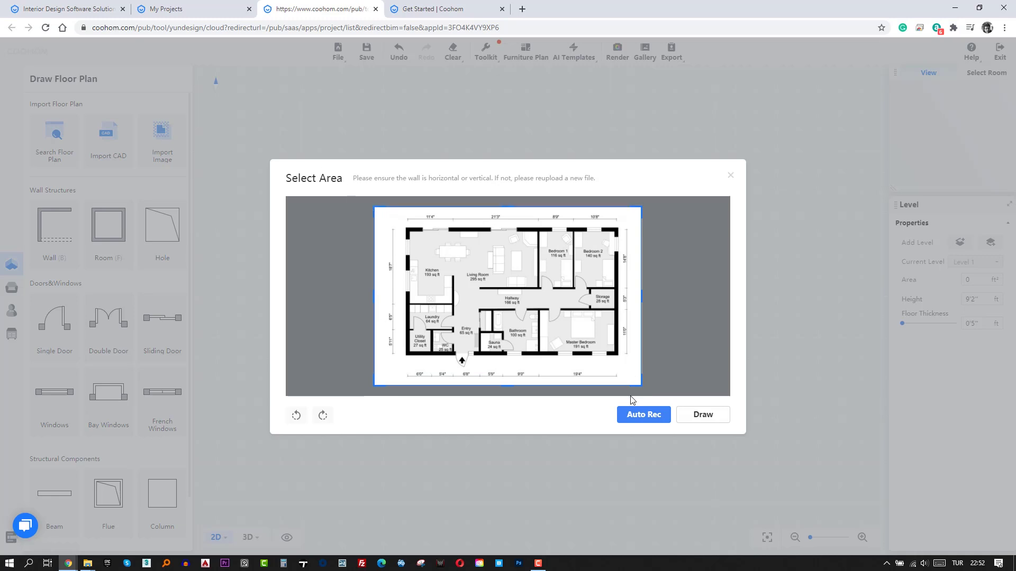
left_click(631, 414)
left_click_drag(447, 228, 316, 191)
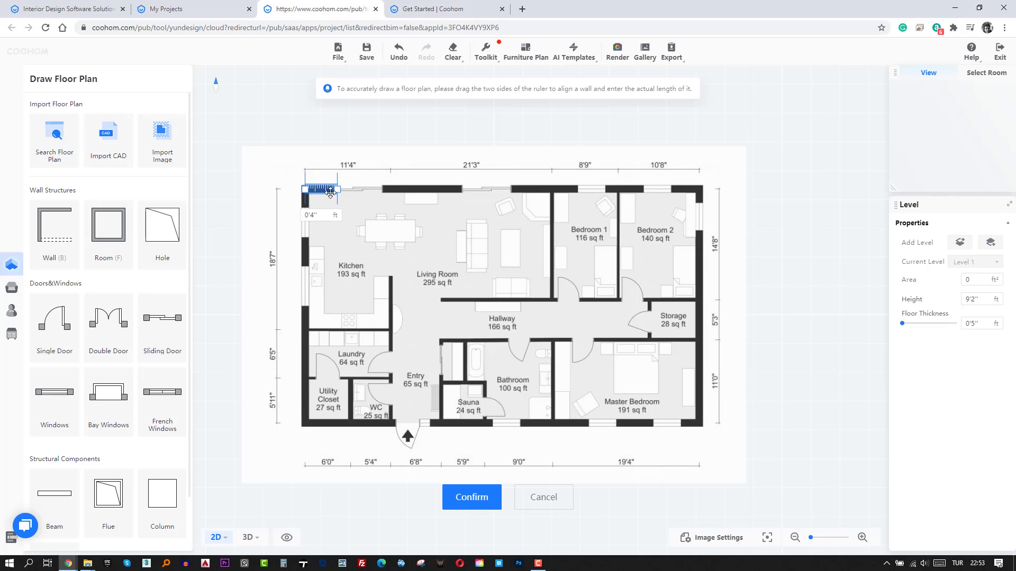
left_click_drag(330, 193, 696, 208)
type("52'")
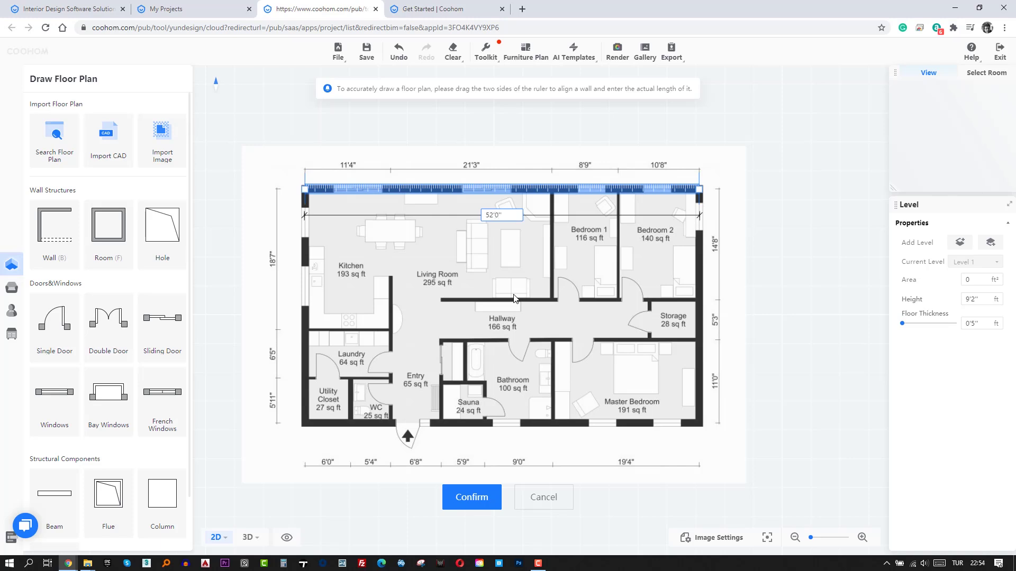
key("Return")
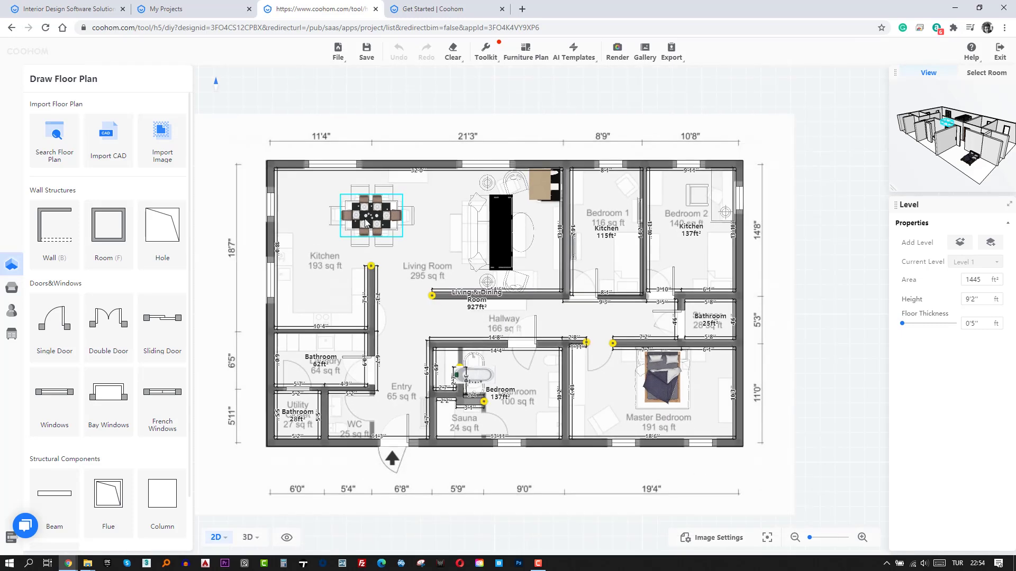
Step: Delete the recognized dining table, black wardrobe, top living-room cabinet and Master Bedroom bed
left_click(366, 221)
left_click(512, 215)
left_click(501, 243)
left_click(661, 252)
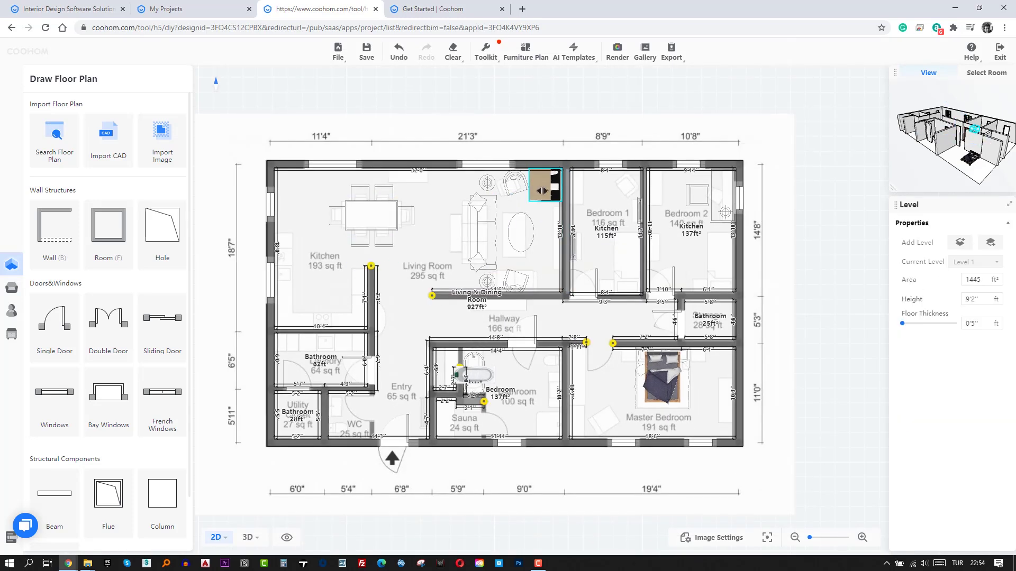
left_click(545, 184)
left_click(712, 152)
left_click(661, 378)
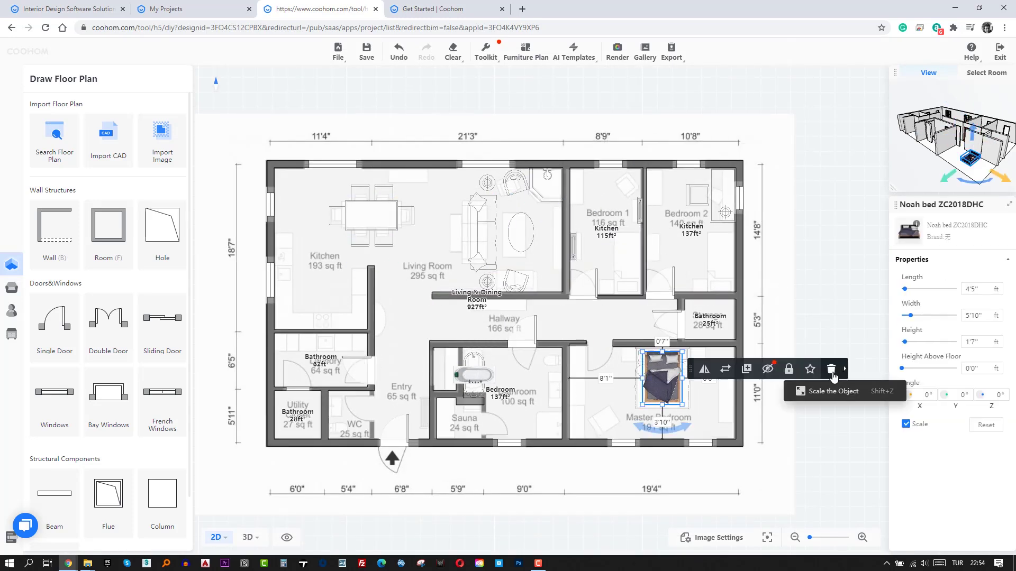
left_click(830, 369)
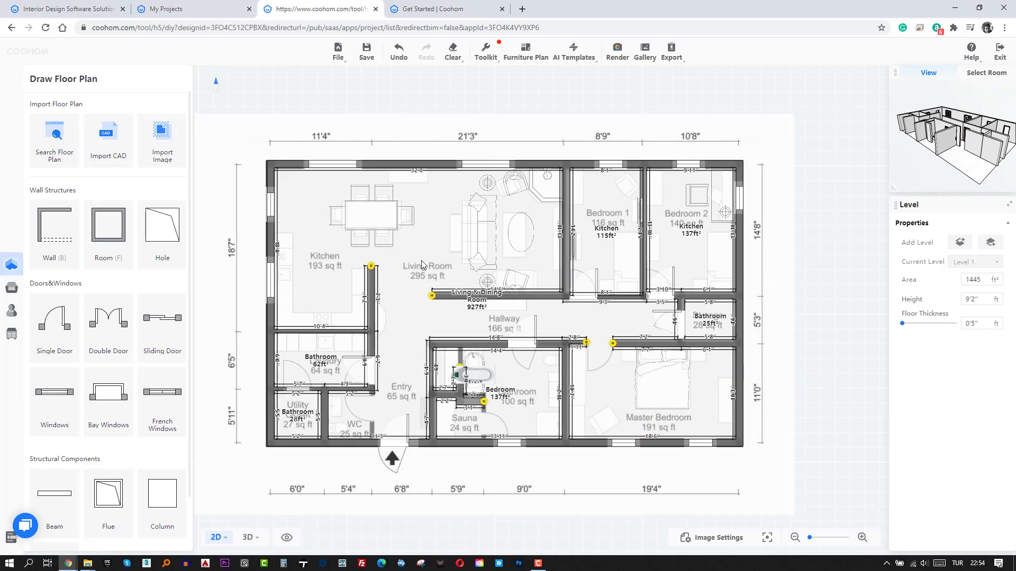
Step: Adjust the kitchen partition wall's end and widen the living room's top-wall windows
scroll(338, 140, "up", 2)
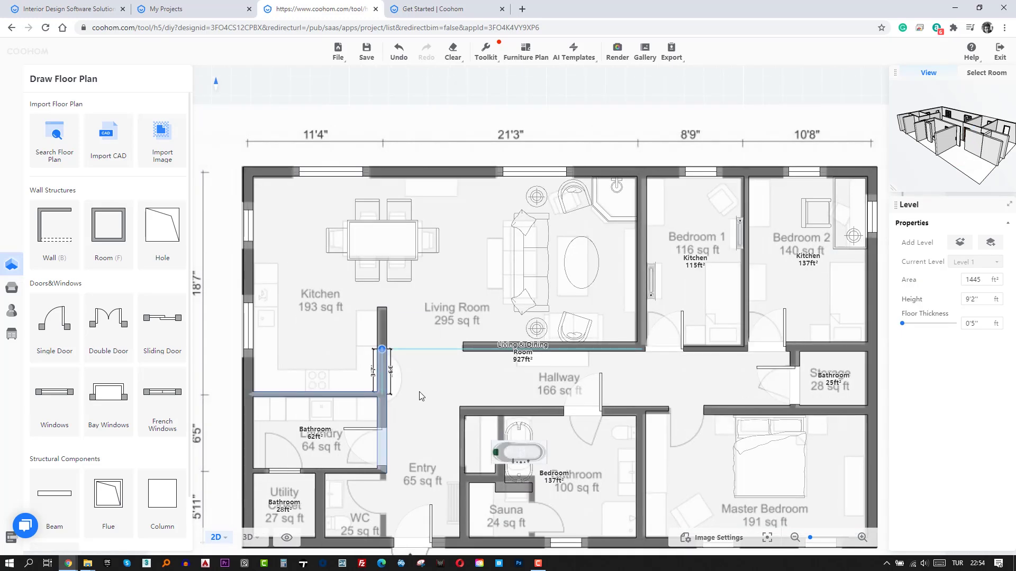
left_click_drag(384, 313, 382, 312)
scroll(318, 343, "up", 2)
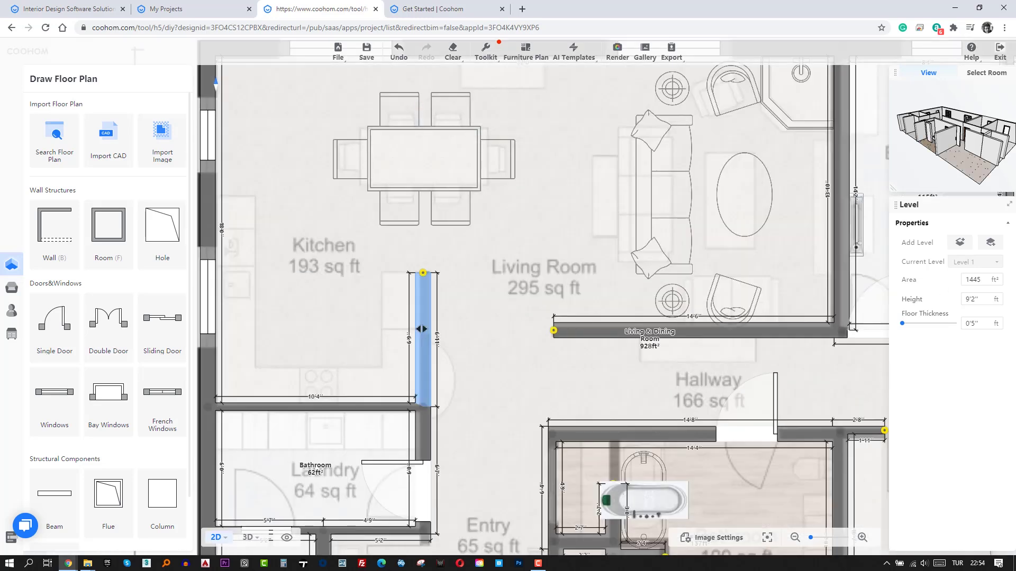
left_click(423, 339)
left_click(759, 335)
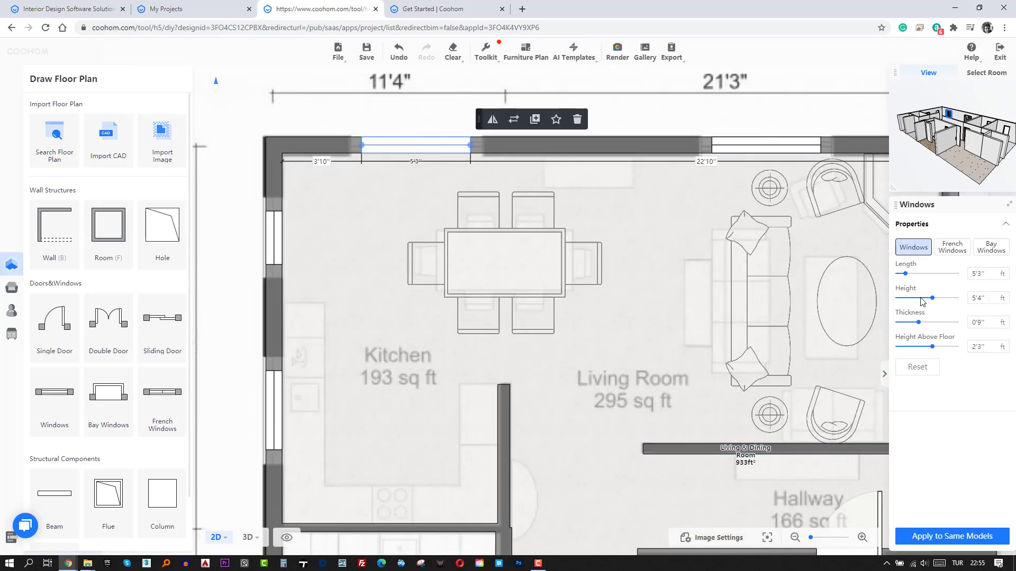
left_click_drag(906, 275, 907, 276)
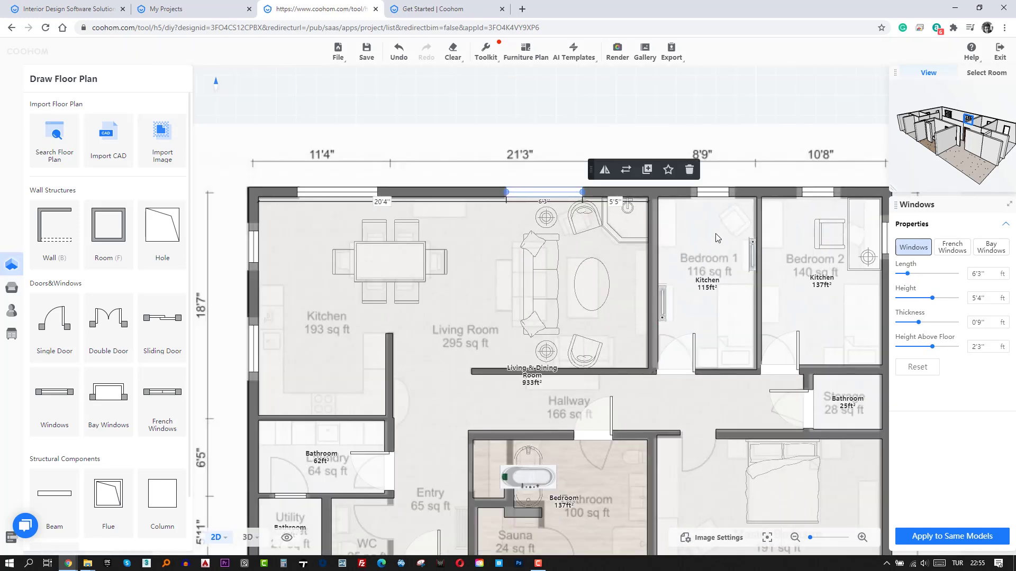
left_click(713, 192)
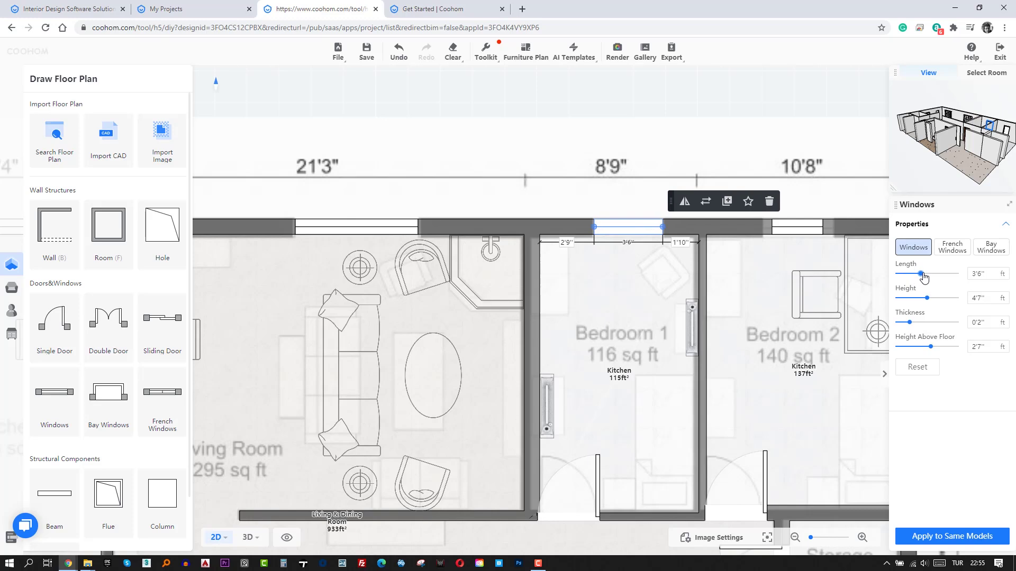
Step: Flip the Bedroom 1 door, narrow it to 3'0", and reverse the Bedroom 2 door's swing
left_click_drag(593, 478, 585, 336)
left_click(587, 339)
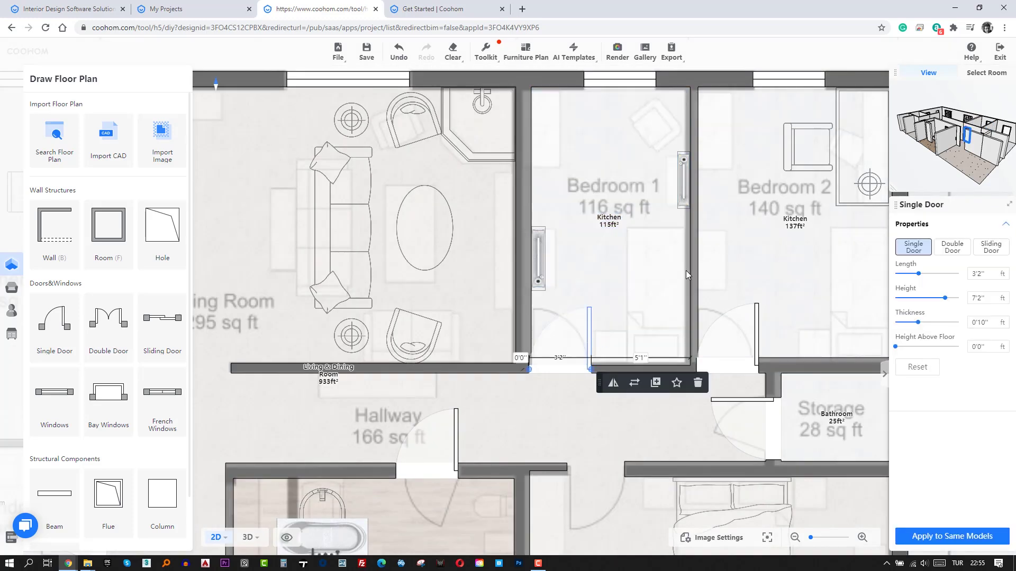
left_click(613, 383)
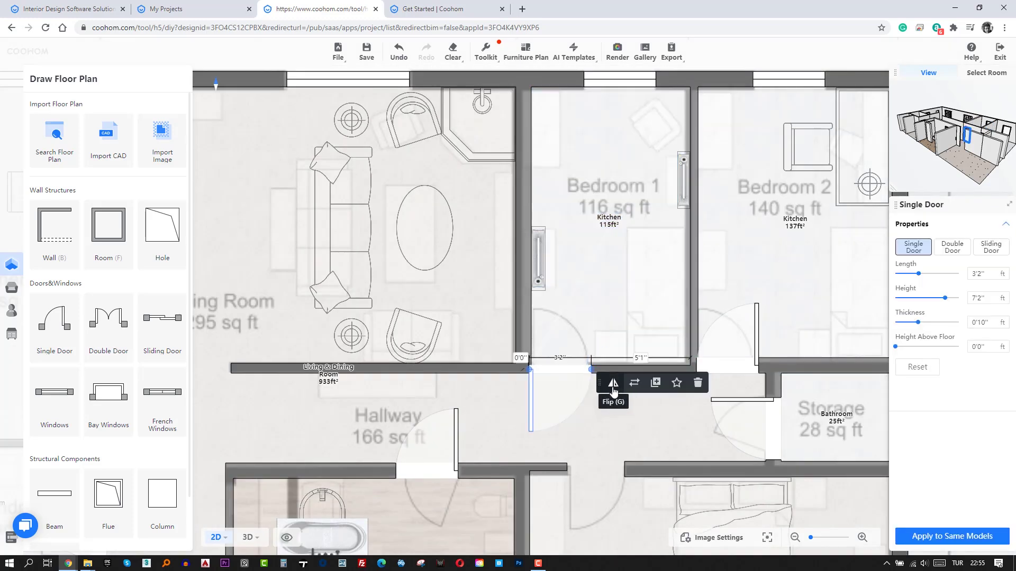
left_click(613, 384)
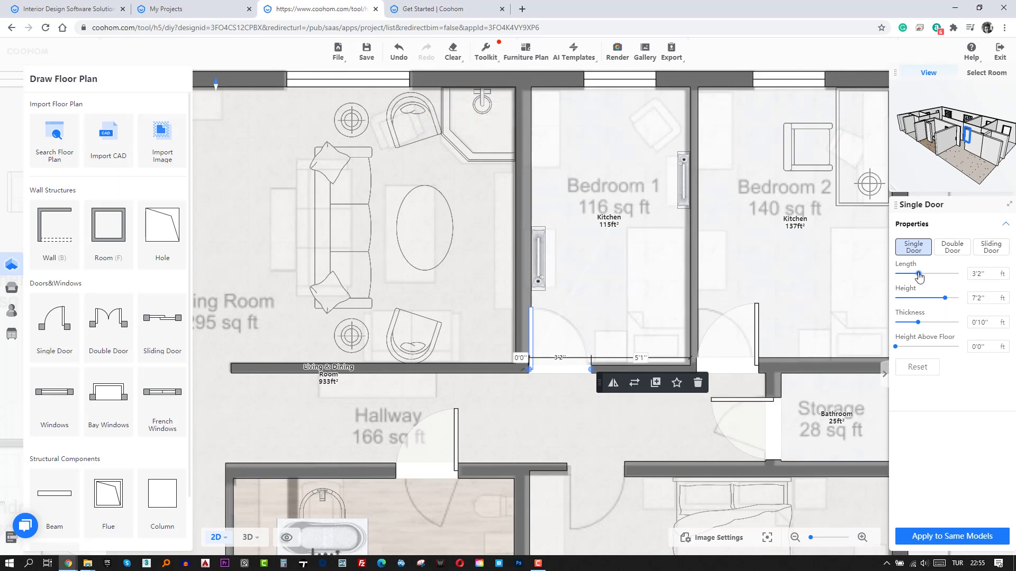
left_click_drag(918, 275, 917, 274)
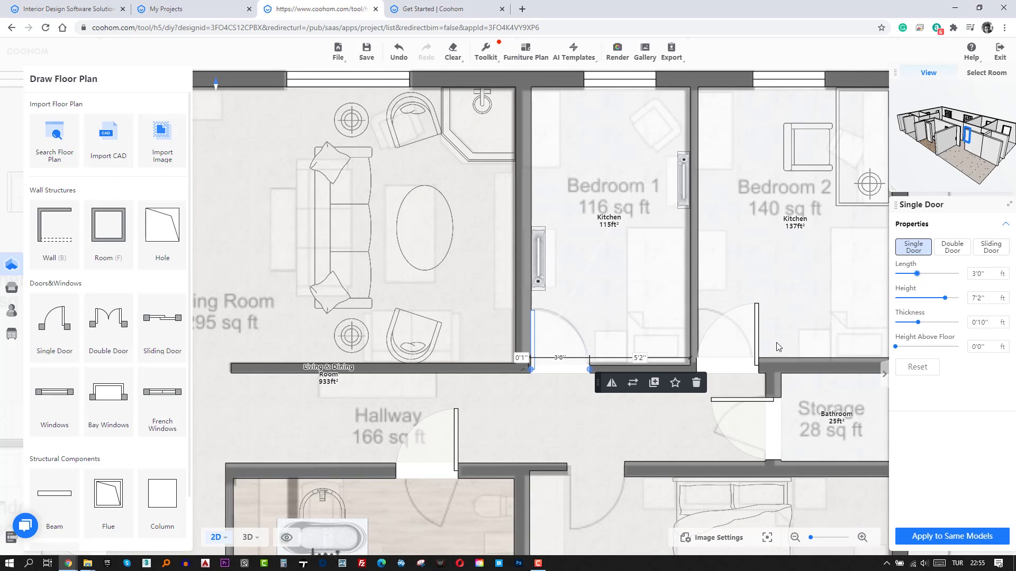
left_click(757, 338)
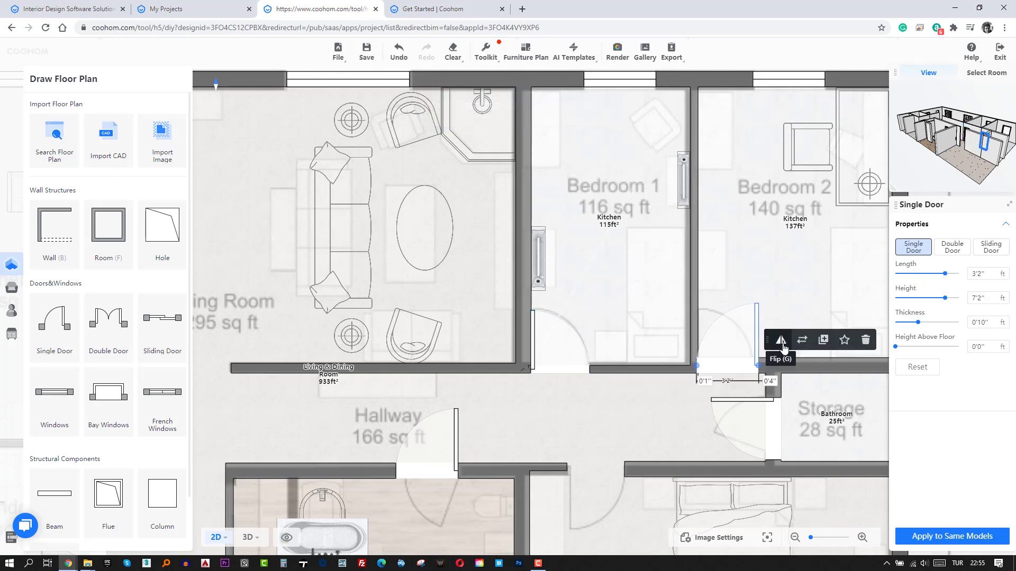
left_click(782, 342)
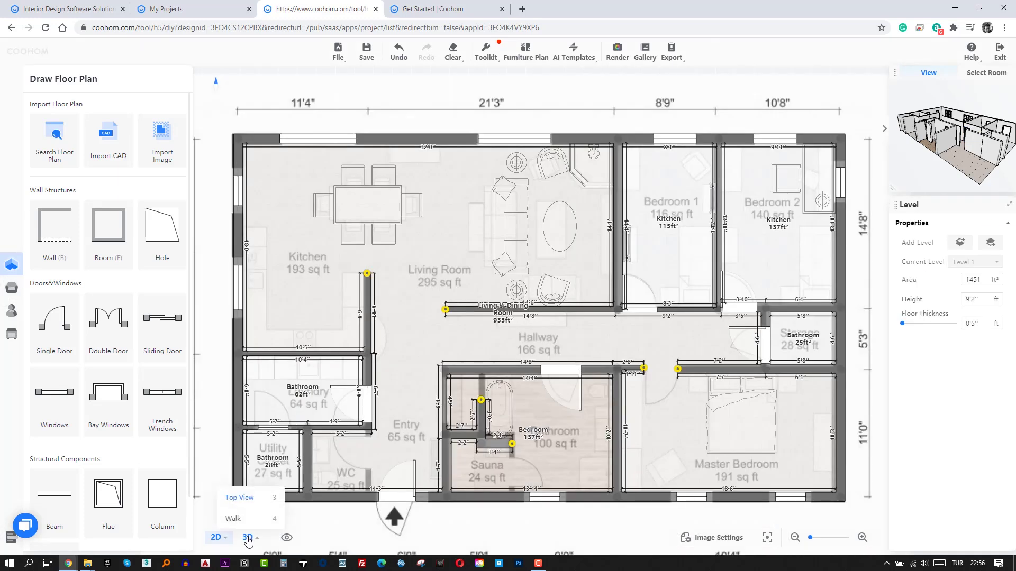
Step: Switch to the 3D view and orbit down onto the tiled living and dining room floor
left_click(248, 537)
mouse_move(563, 377)
left_mouse_down()
mouse_move(512, 431)
mouse_move(456, 367)
mouse_move(473, 503)
left_mouse_up()
scroll(512, 431, "up", 3)
scroll(512, 431, "up", 2)
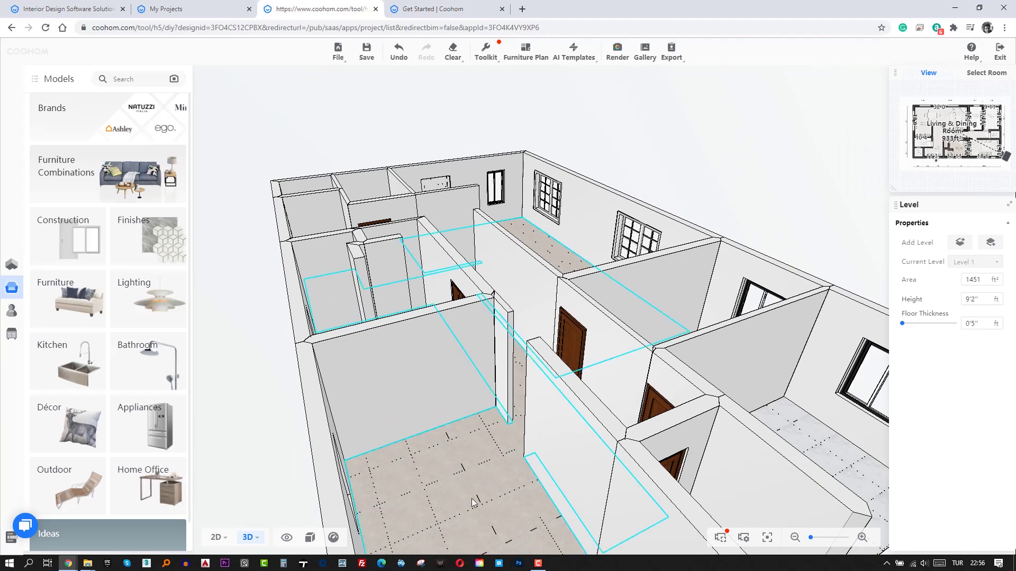
mouse_move(739, 347)
left_mouse_down()
mouse_move(548, 380)
mouse_move(573, 399)
left_mouse_up()
left_click_drag(624, 362, 596, 386)
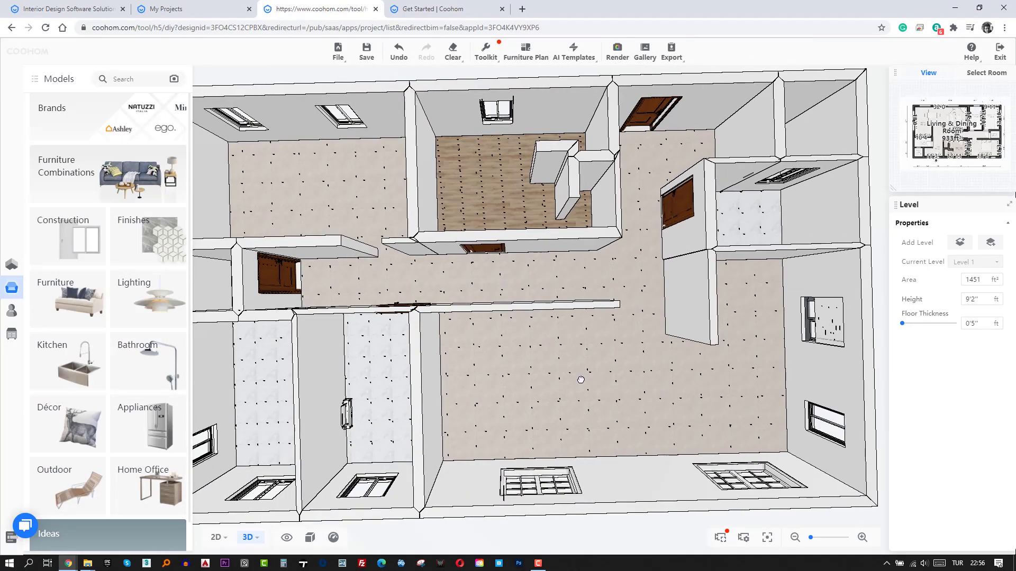
mouse_move(667, 394)
left_mouse_down()
mouse_move(629, 392)
mouse_move(541, 249)
mouse_move(451, 188)
mouse_move(473, 274)
mouse_move(677, 363)
left_mouse_up()
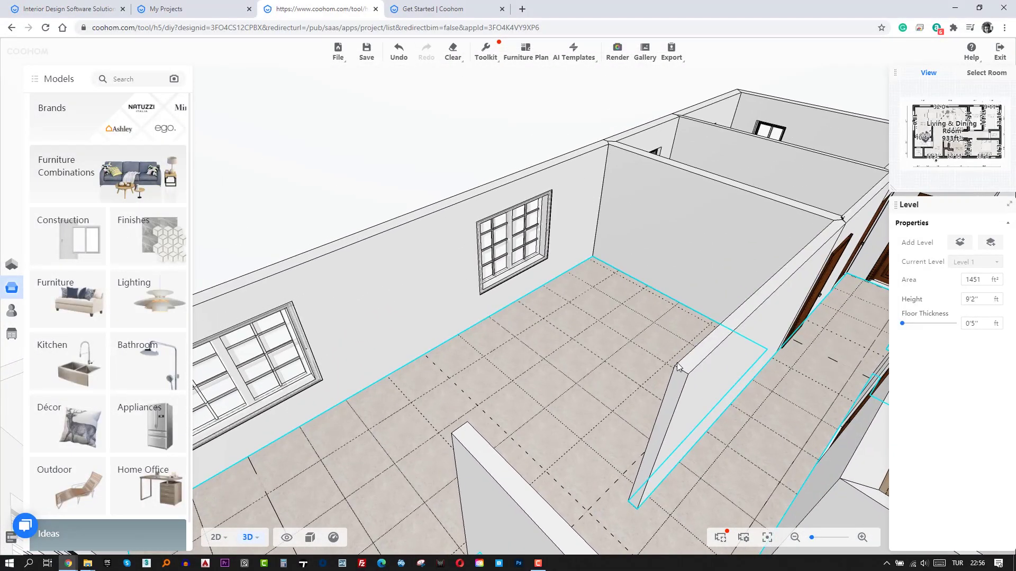
Step: Replace the Living & Dining floor tiles with the grey wood-plank material
left_click(605, 393)
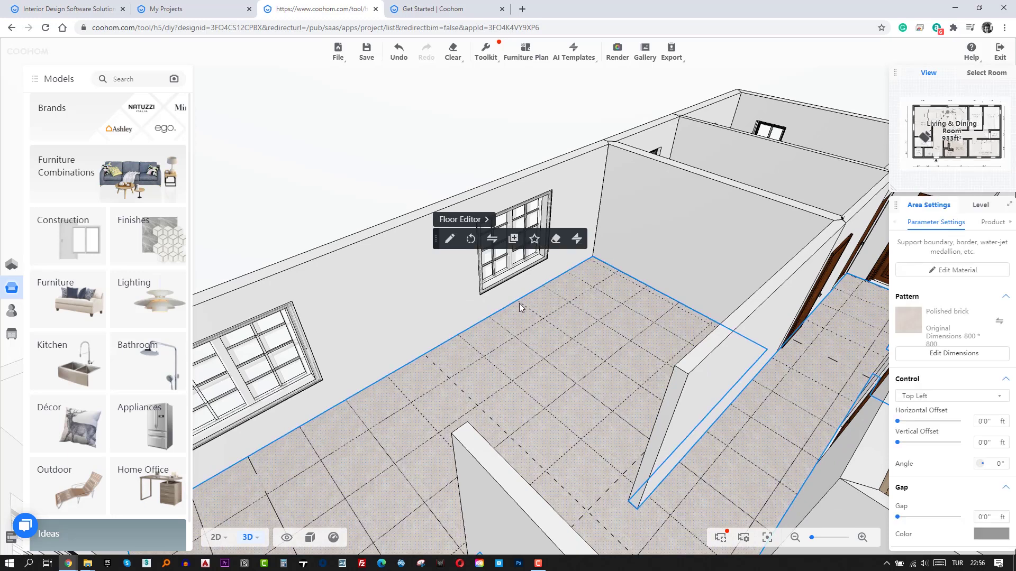
left_click(490, 242)
scroll(119, 440, "down", 3)
scroll(119, 440, "down", 3)
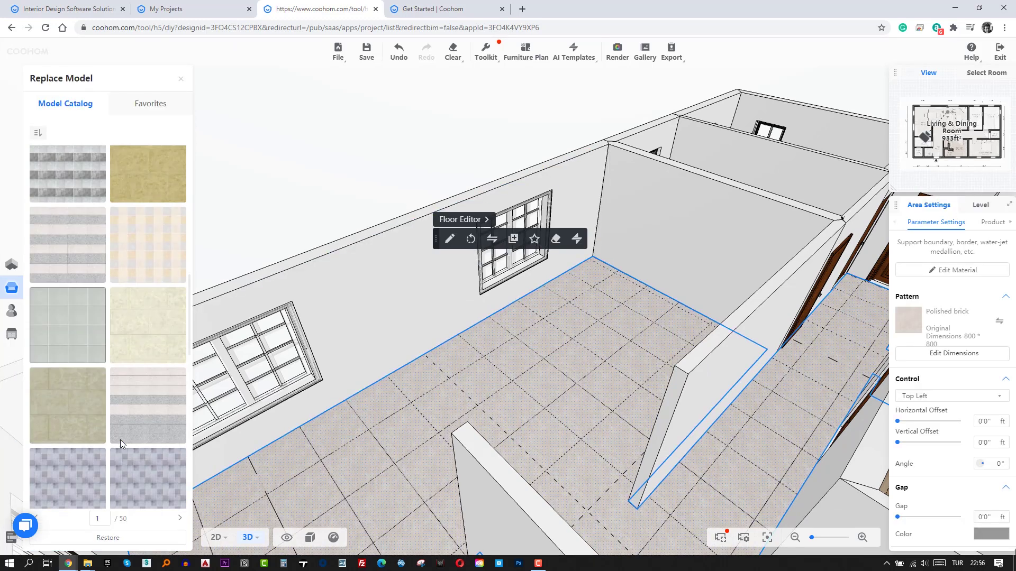
scroll(119, 439, "down", 3)
scroll(120, 440, "down", 3)
scroll(120, 440, "down", 3)
scroll(120, 439, "down", 3)
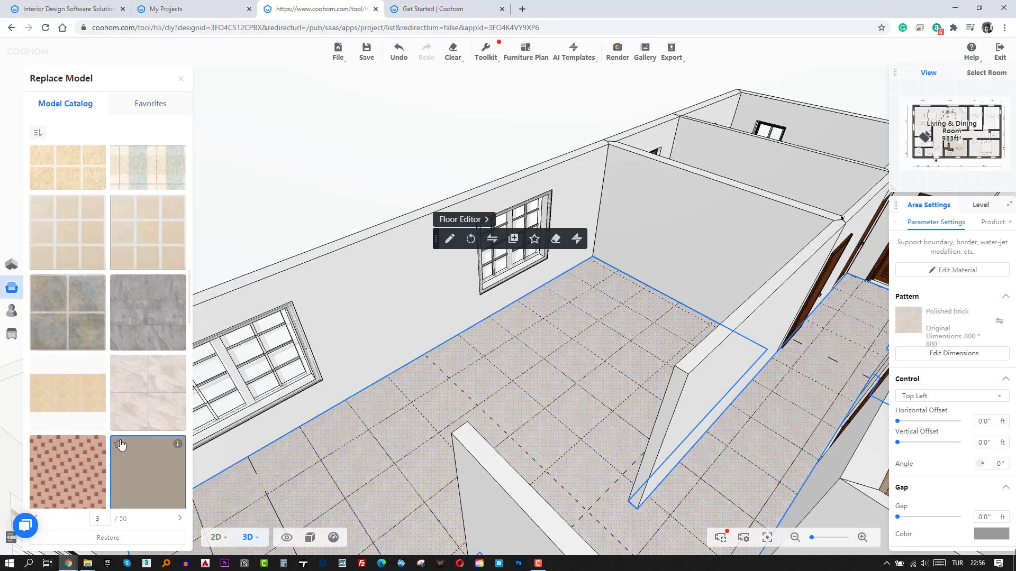
scroll(120, 440, "down", 3)
scroll(119, 440, "down", 3)
scroll(120, 440, "down", 3)
scroll(119, 440, "down", 3)
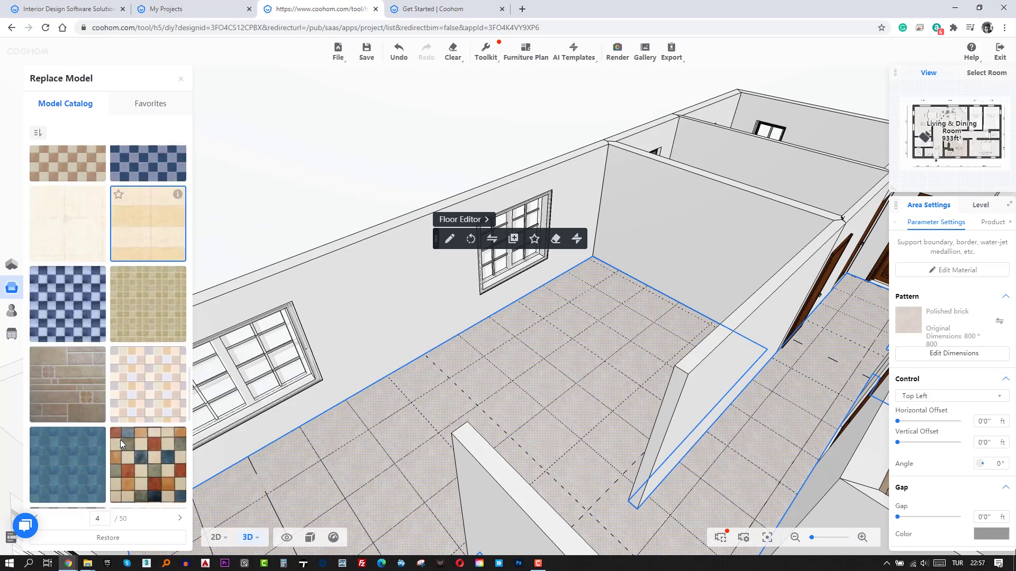
scroll(120, 439, "down", 3)
scroll(120, 440, "down", 5)
scroll(125, 433, "down", 5)
scroll(125, 433, "down", 5)
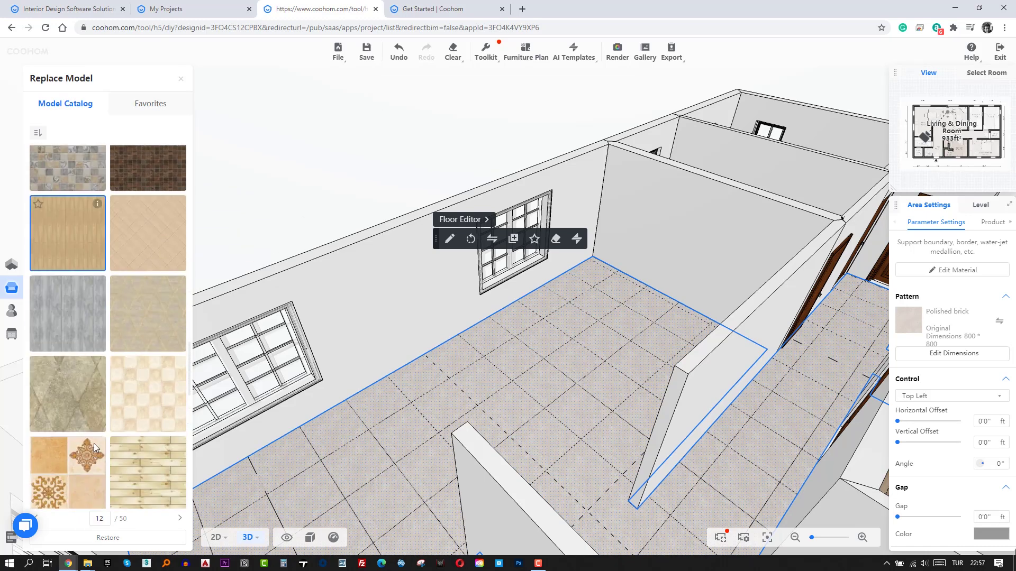
scroll(93, 444, "down", 3)
scroll(94, 443, "down", 5)
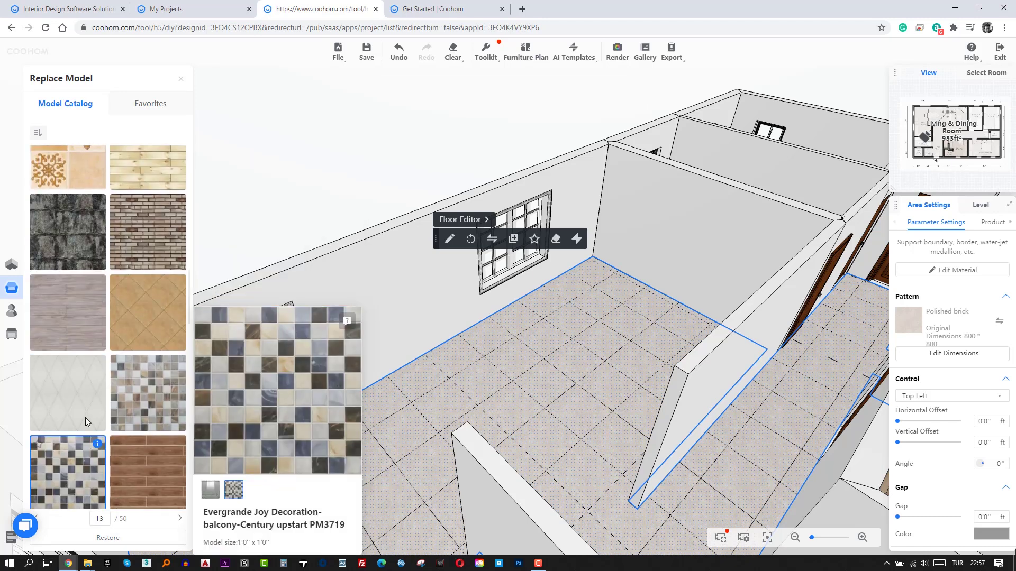
left_click(64, 320)
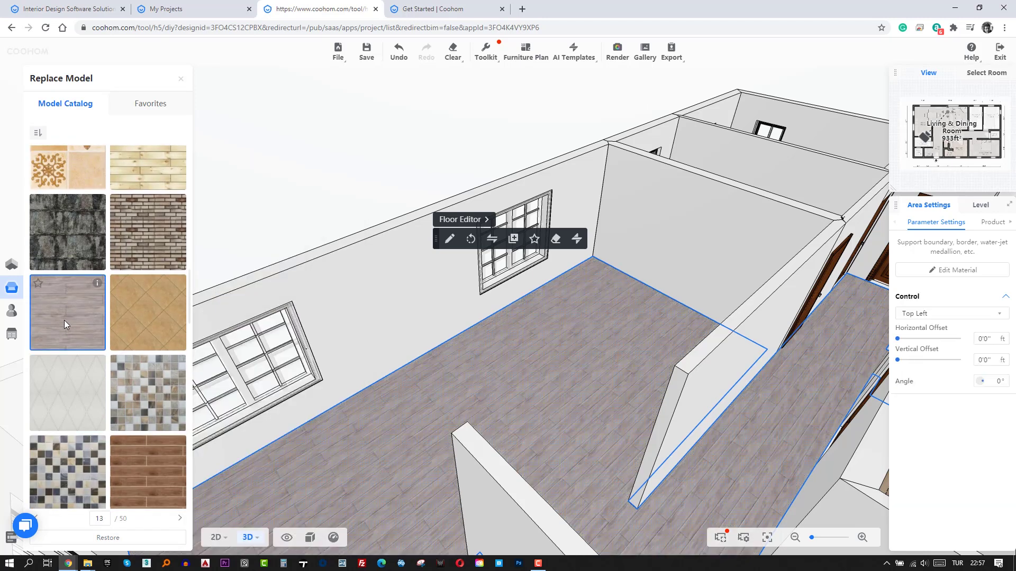
scroll(585, 353, "up", 3)
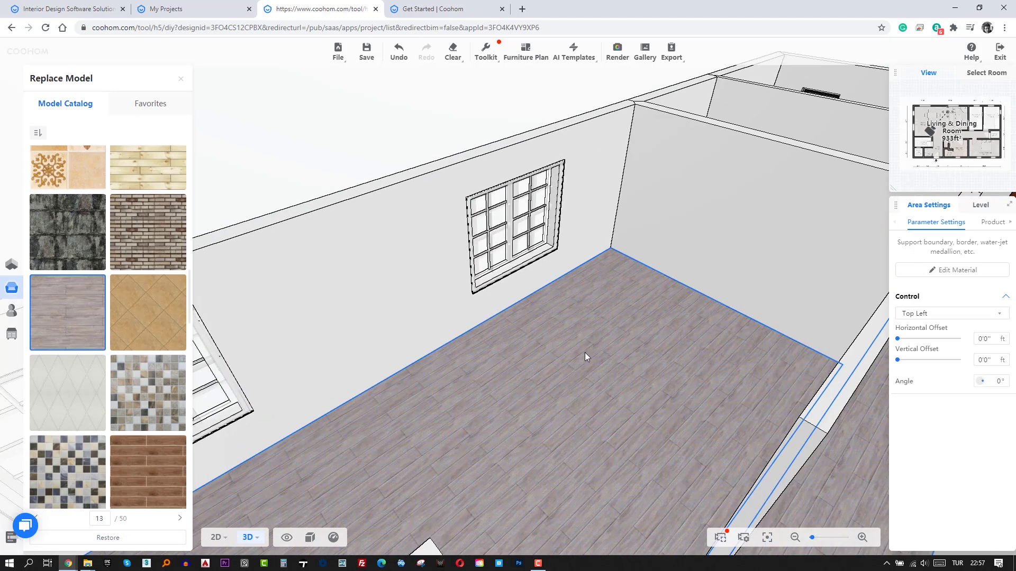
mouse_move(600, 412)
left_mouse_down()
mouse_move(465, 380)
mouse_move(517, 415)
mouse_move(551, 370)
mouse_move(575, 397)
mouse_move(512, 401)
mouse_move(478, 386)
mouse_move(544, 394)
mouse_move(632, 347)
mouse_move(453, 369)
mouse_move(449, 427)
left_mouse_up()
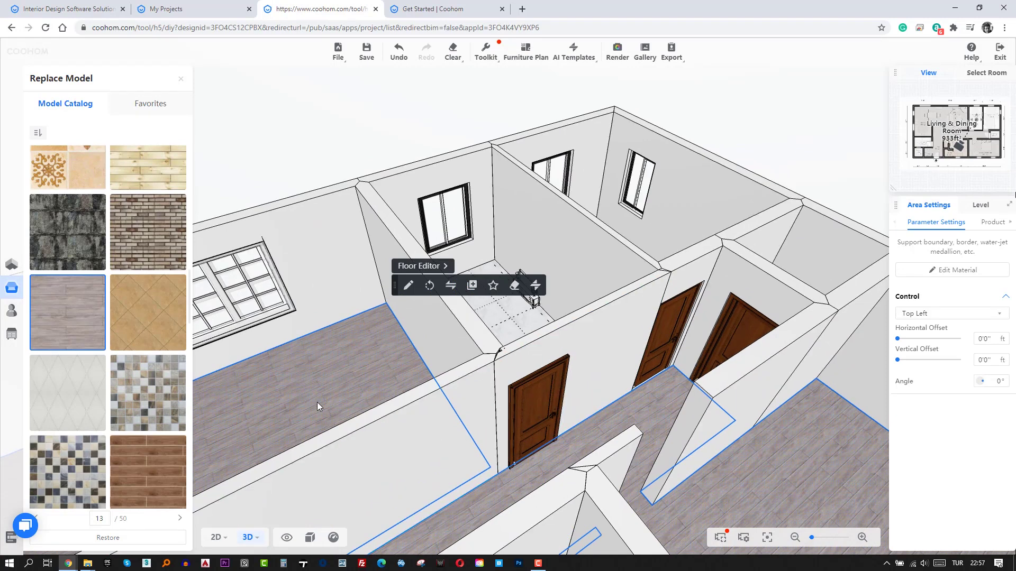
Step: Replace the dark wooden door off the corridor with a grey panel door
left_click_drag(317, 403, 365, 401)
left_click(583, 415)
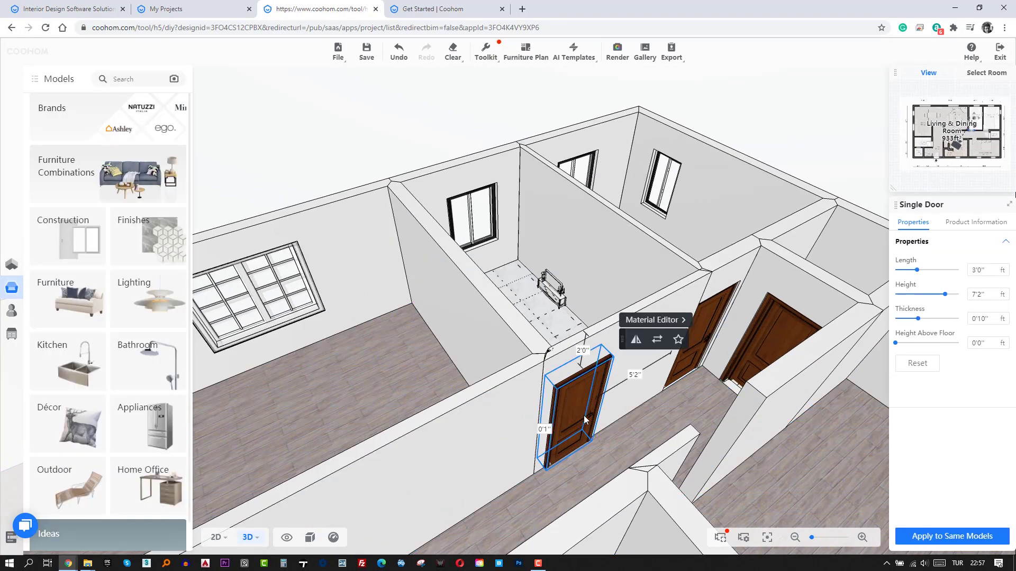
left_click(656, 341)
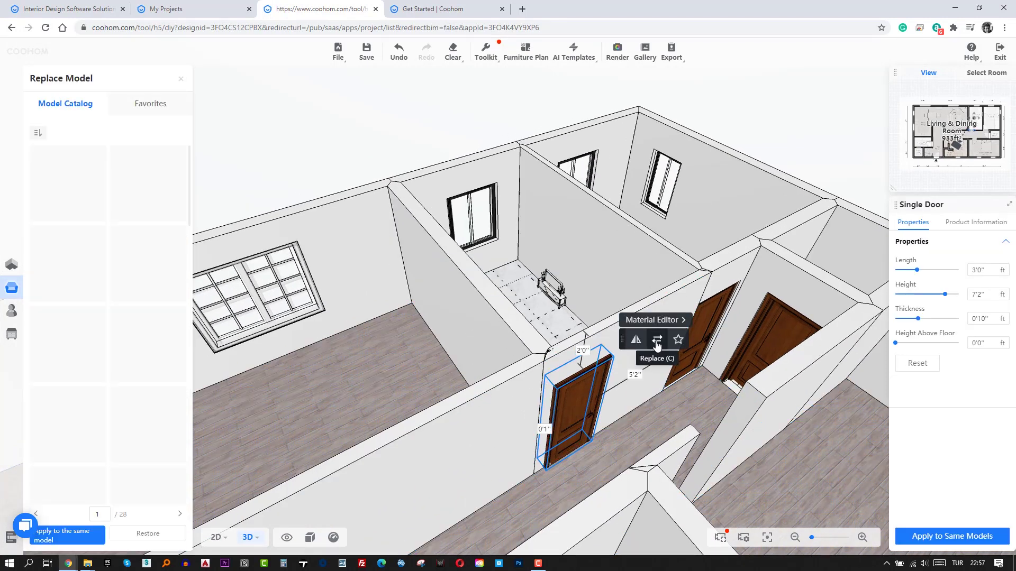
mouse_move(68, 376)
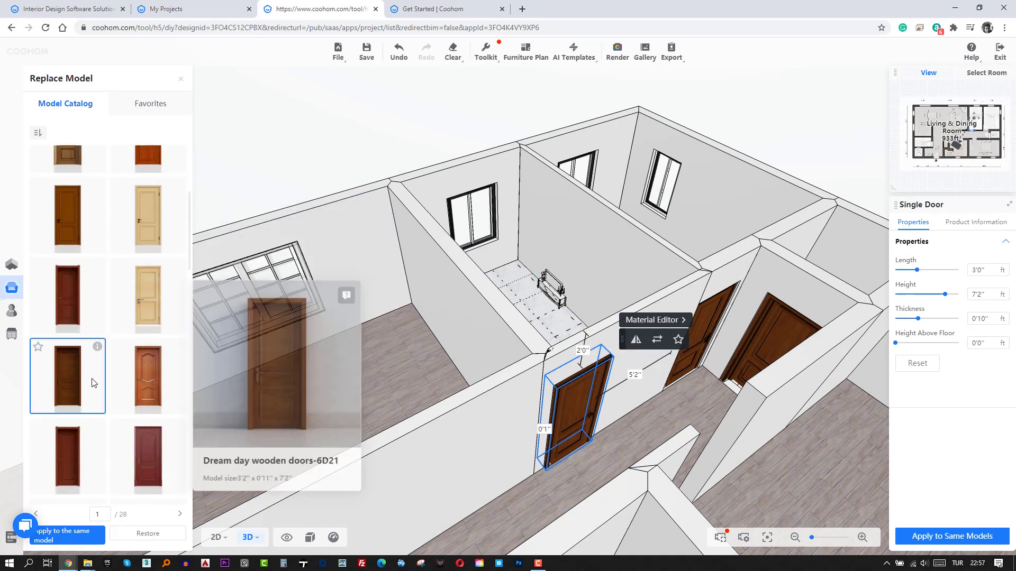
scroll(138, 370, "down", 5)
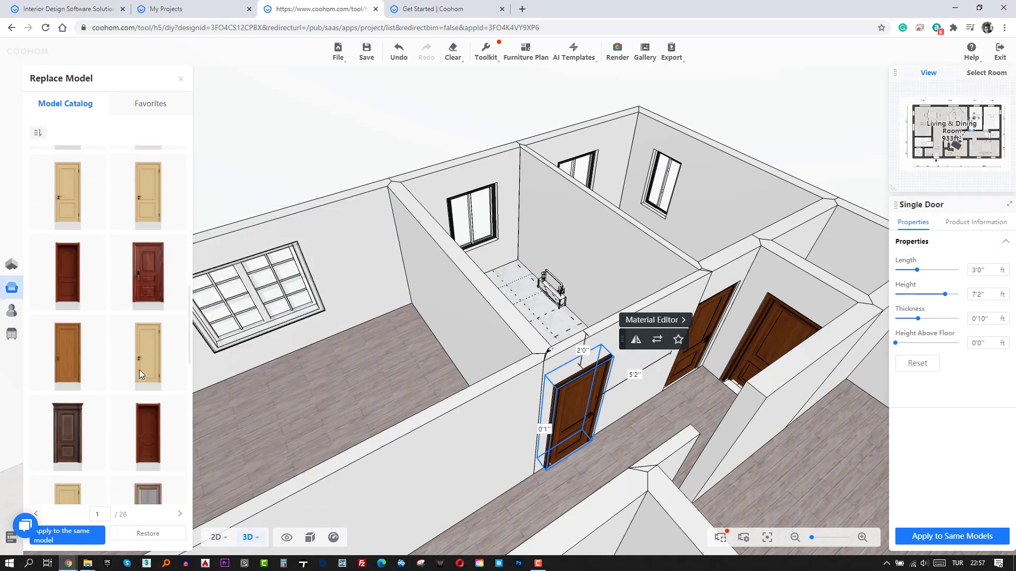
scroll(139, 370, "down", 3)
scroll(139, 370, "down", 3)
scroll(138, 370, "down", 3)
scroll(139, 370, "down", 3)
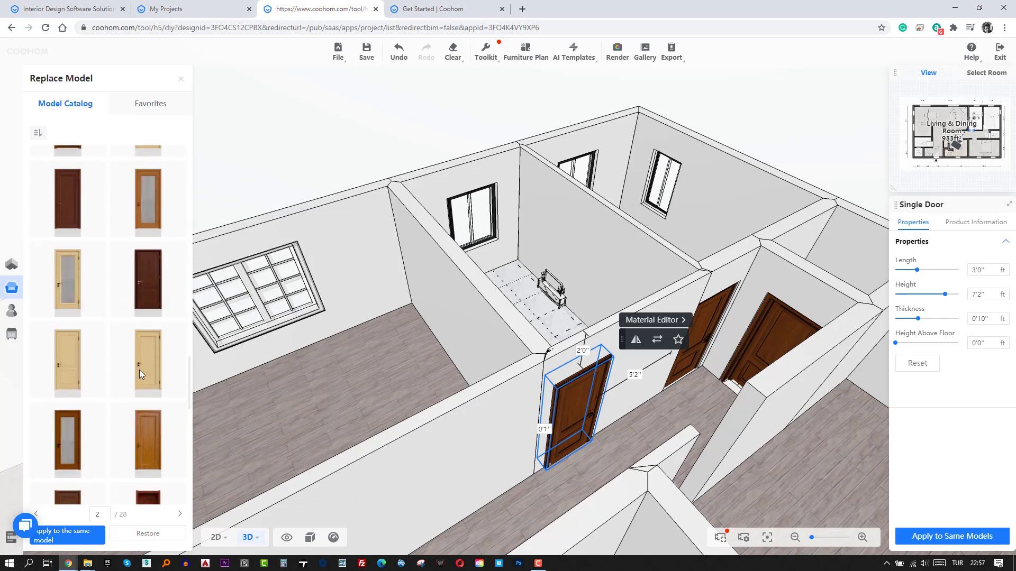
scroll(138, 370, "down", 3)
left_click(149, 205)
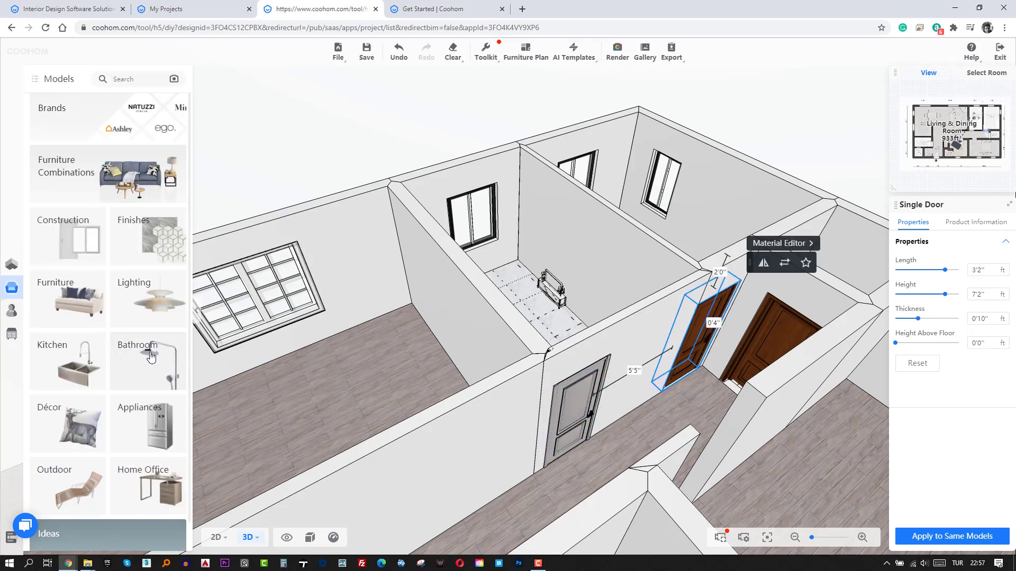
Step: Replace the door in the side wall with the grey glazed door model
left_click(785, 263)
scroll(136, 340, "down", 3)
scroll(125, 407, "down", 3)
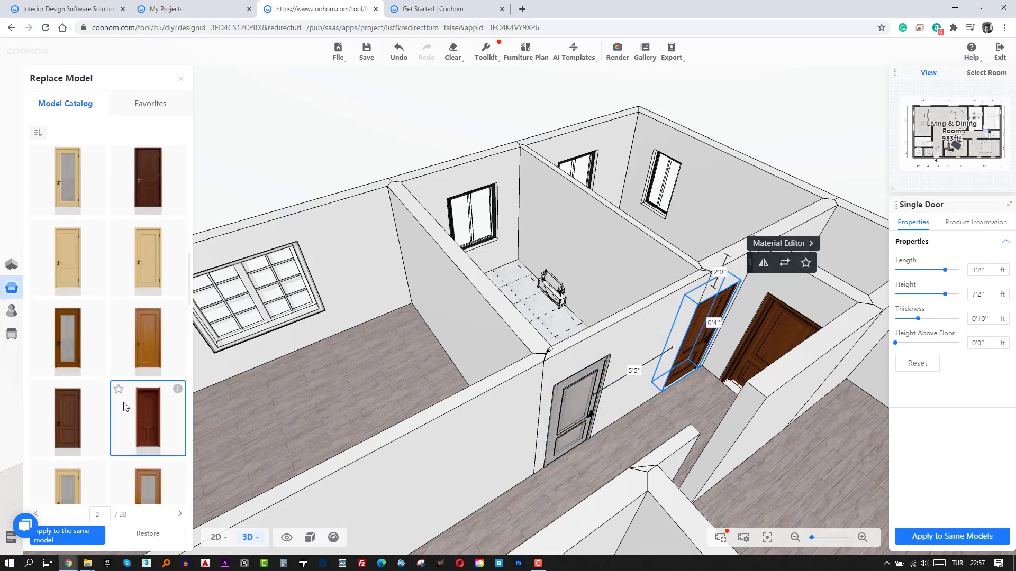
scroll(125, 407, "down", 3)
mouse_move(515, 376)
left_mouse_down()
mouse_move(715, 332)
mouse_move(418, 259)
left_mouse_up()
left_click(408, 264)
left_click(467, 202)
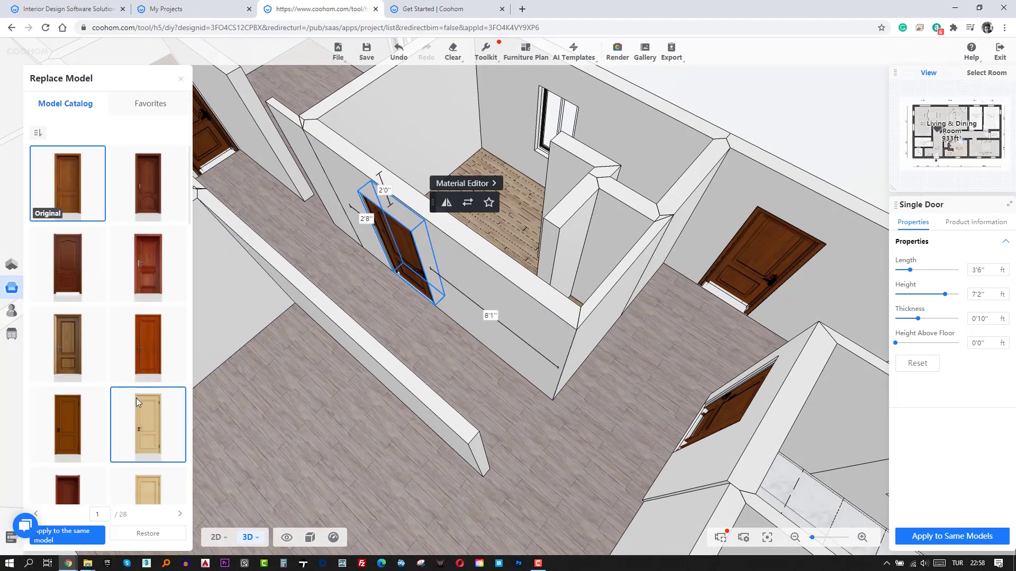
scroll(136, 397, "down", 3)
scroll(137, 397, "down", 3)
scroll(139, 395, "down", 2)
left_click(150, 258)
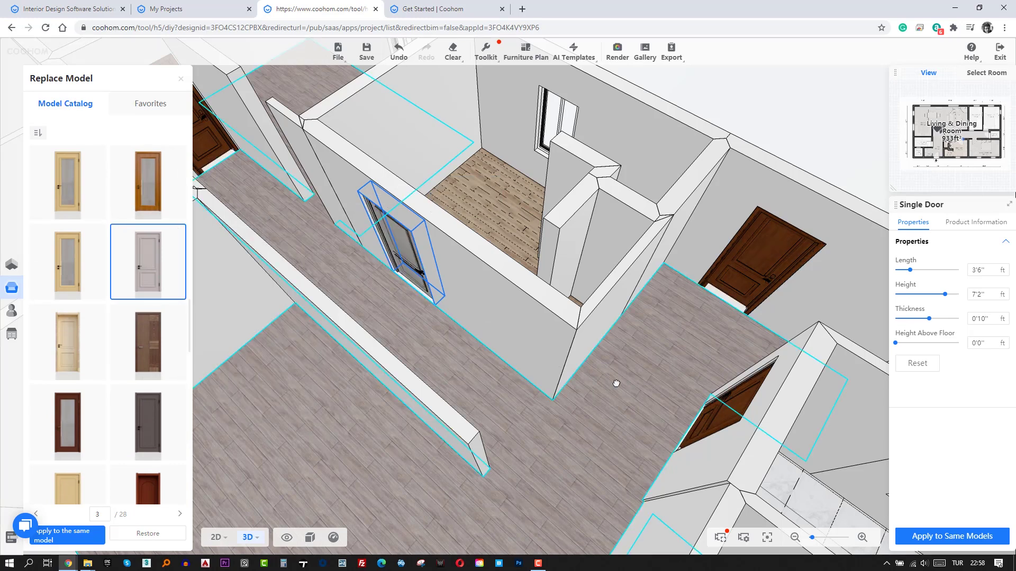
Step: Replace the door at the corridor end with a dark wooden door model
mouse_move(616, 383)
left_mouse_down()
mouse_move(658, 370)
mouse_move(497, 275)
left_mouse_up()
left_click(497, 270)
left_click(578, 195)
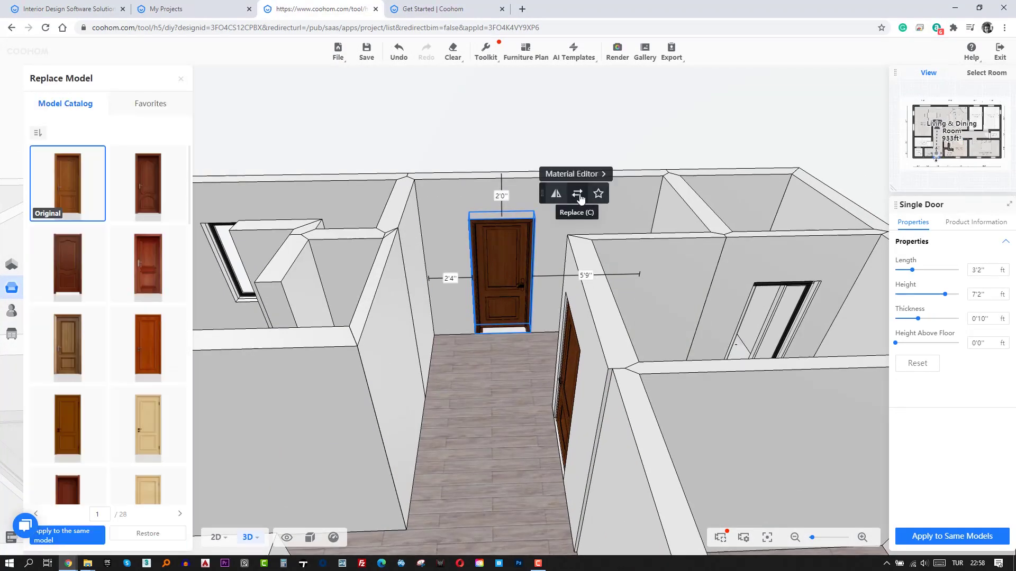
scroll(97, 401, "down", 3)
scroll(97, 403, "down", 3)
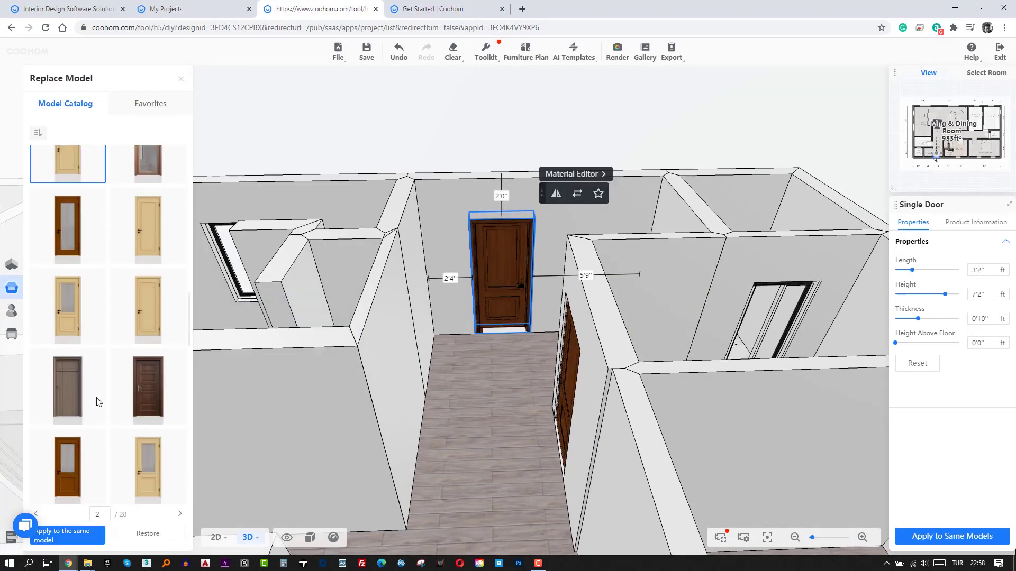
left_click(146, 380)
mouse_move(455, 383)
left_mouse_down()
mouse_move(481, 376)
mouse_move(468, 383)
left_mouse_up()
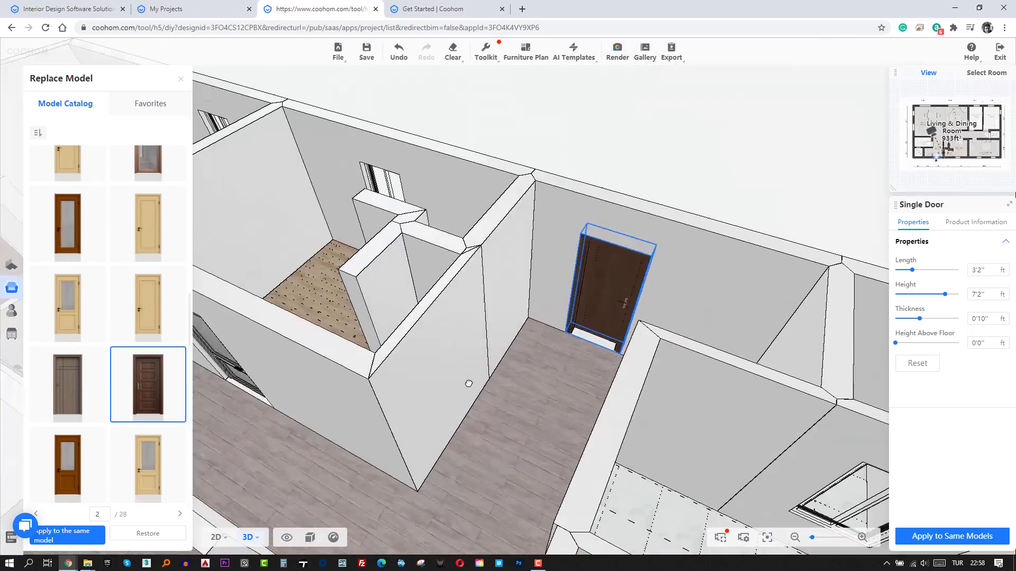
scroll(469, 384, "down", 5)
scroll(464, 226, "up", 3)
scroll(479, 182, "up", 2)
scroll(511, 343, "up", 2)
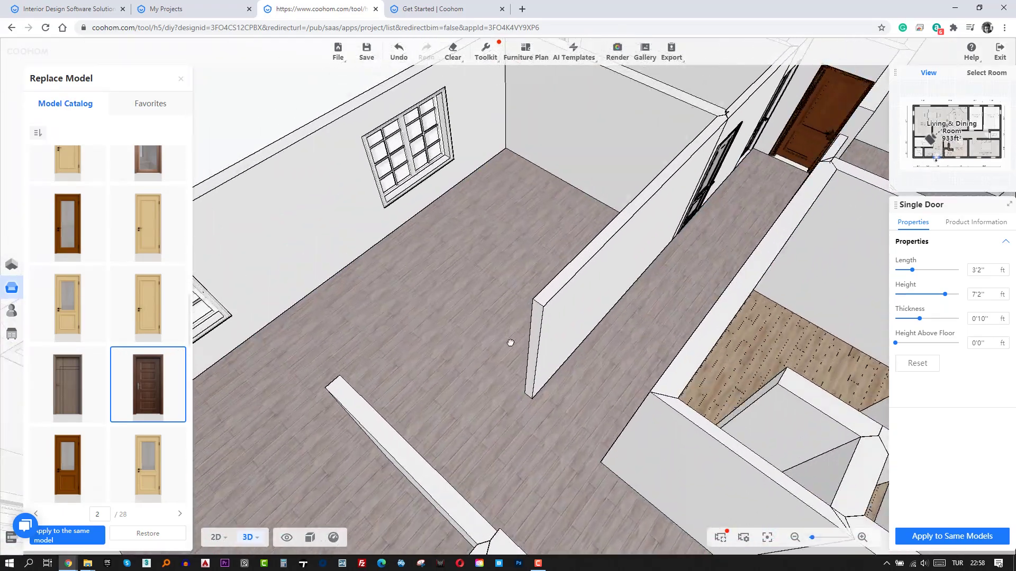
mouse_move(511, 343)
left_mouse_down()
mouse_move(567, 249)
mouse_move(517, 302)
left_mouse_up()
scroll(471, 203, "up", 2)
scroll(481, 202, "up", 3)
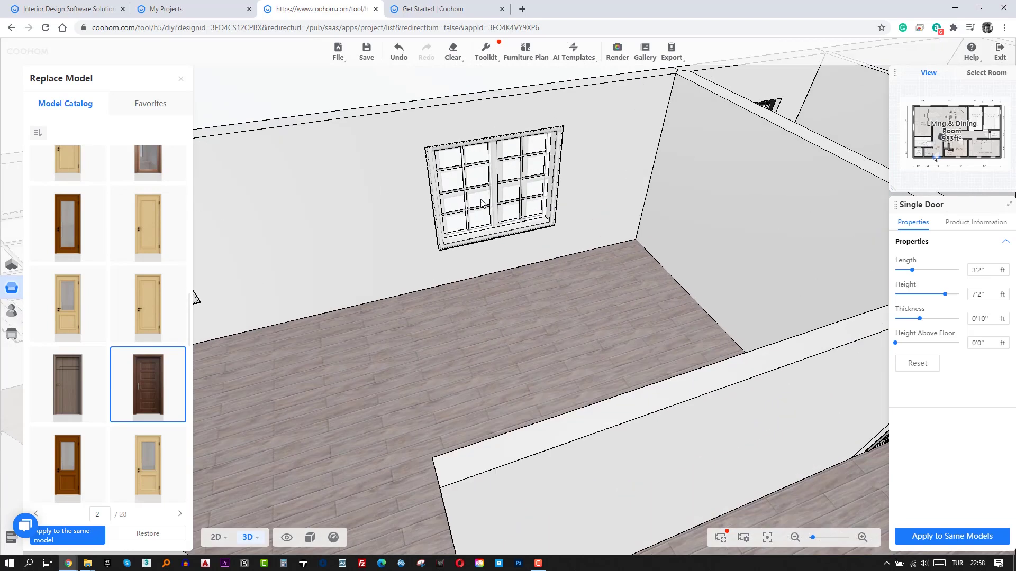
Step: Replace the living-room wall window with the dark two-pane window model
left_click(489, 206)
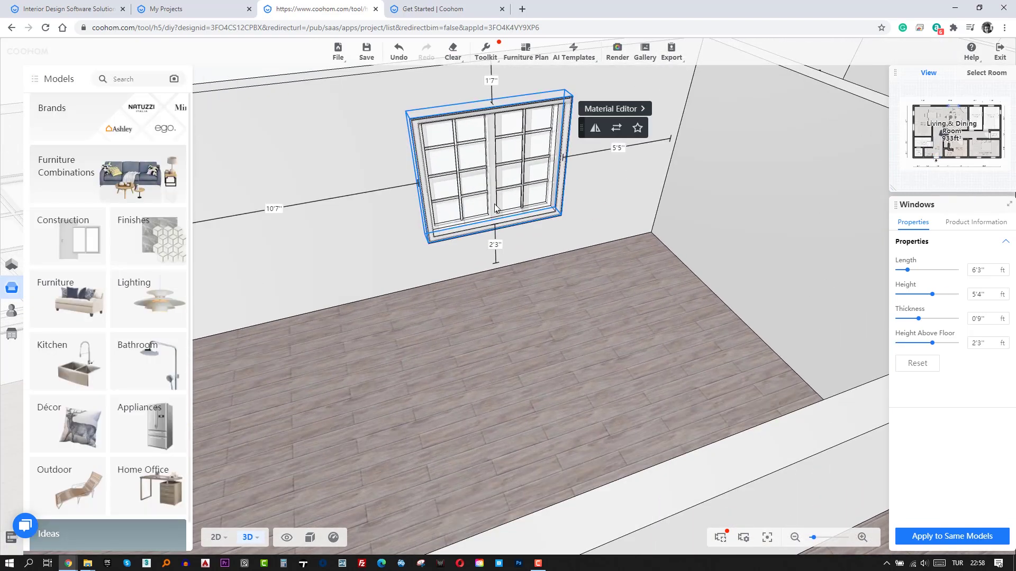
left_click(615, 129)
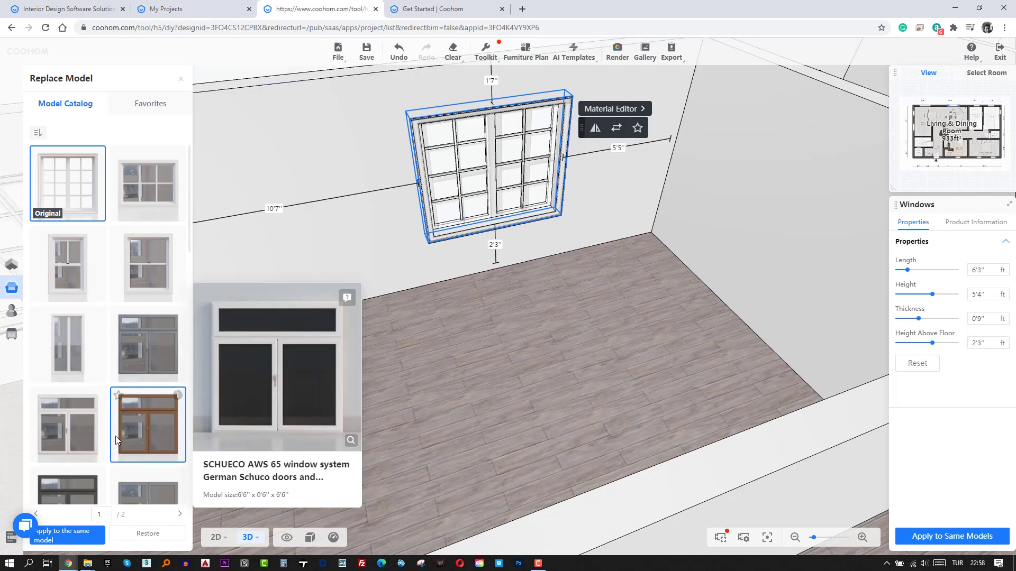
scroll(126, 389, "down", 4)
scroll(130, 376, "down", 1)
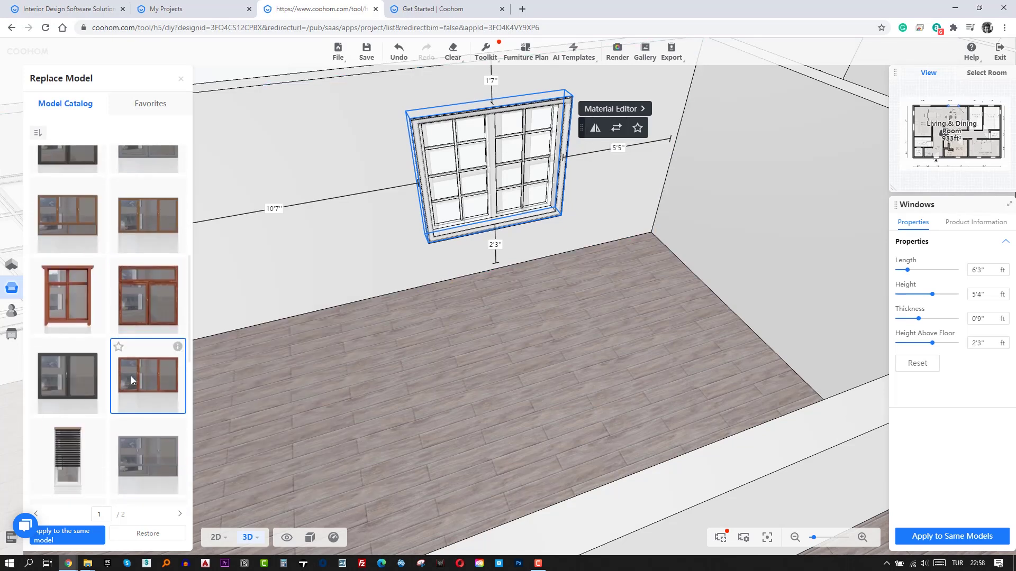
scroll(131, 376, "down", 2)
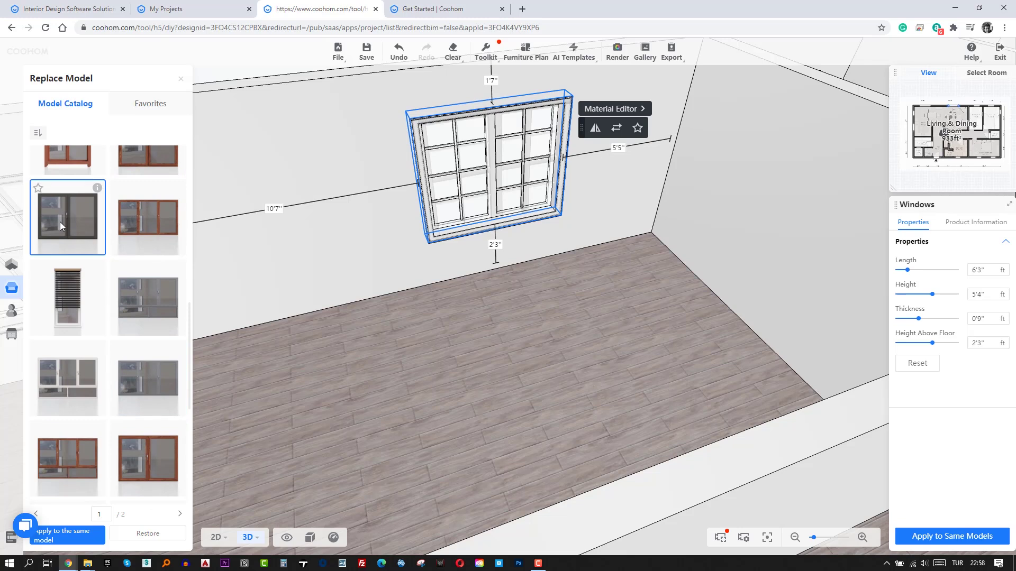
left_click(60, 226)
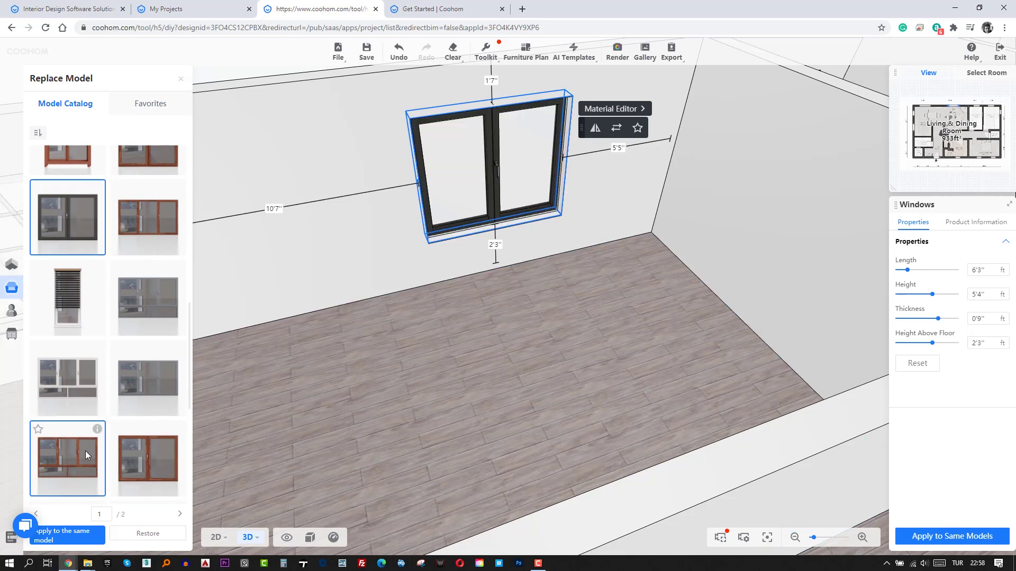
scroll(85, 451, "down", 5)
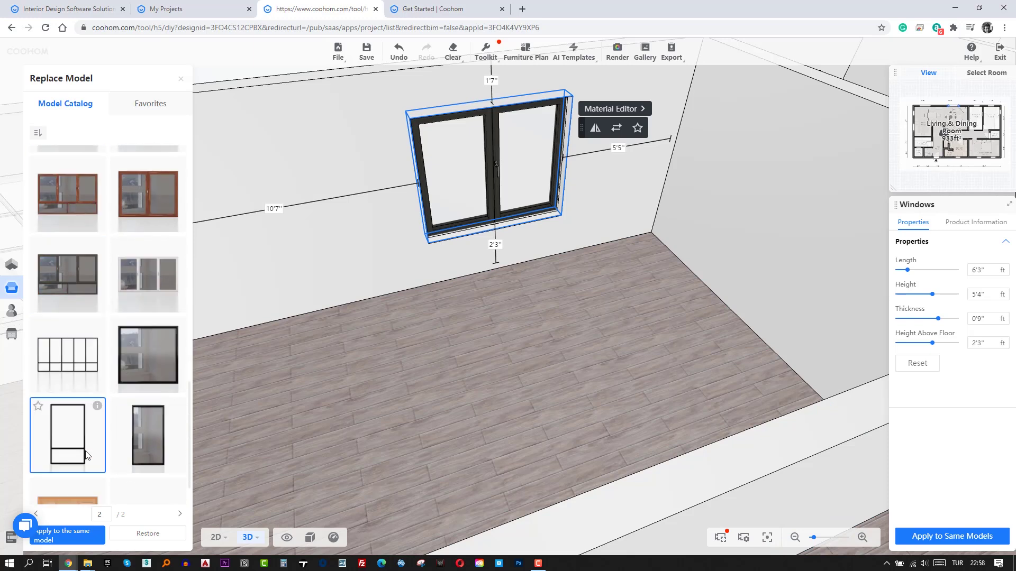
scroll(85, 451, "down", 1)
scroll(492, 381, "down", 3)
scroll(475, 369, "down", 2)
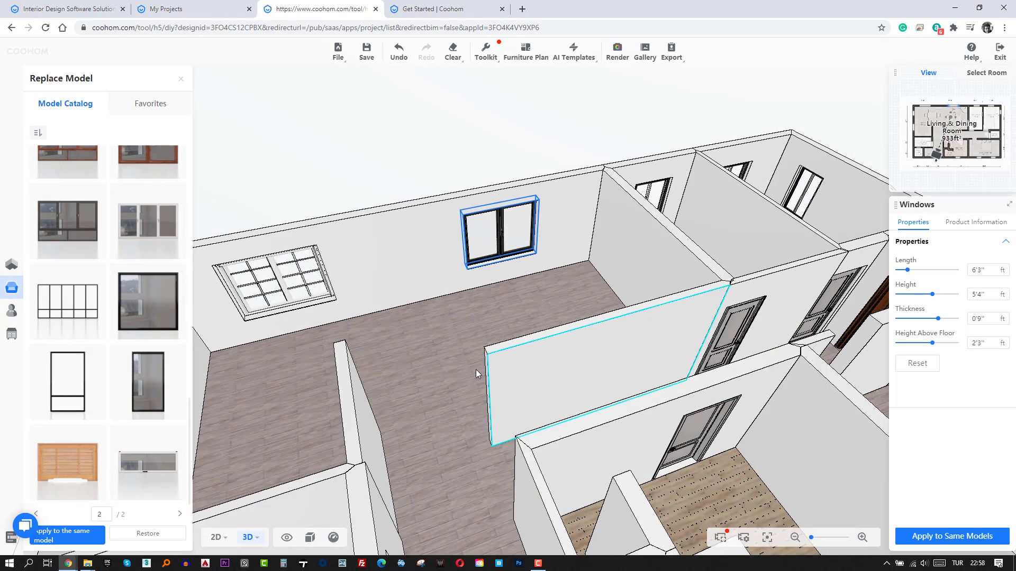
key("Escape")
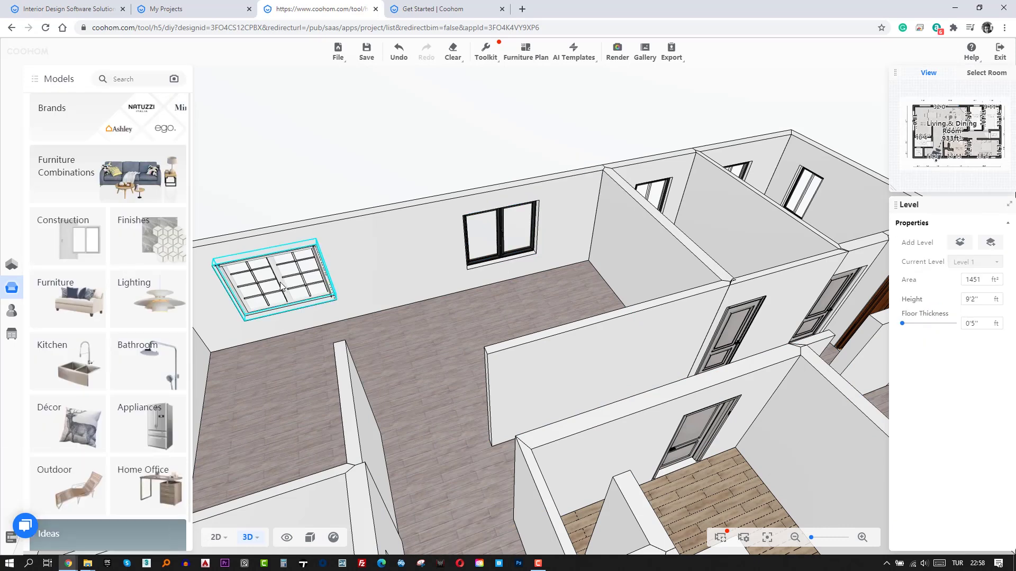
Step: Swap the grid-pane window on the other wall for the same black-frame model
left_click(281, 287)
left_click(379, 276)
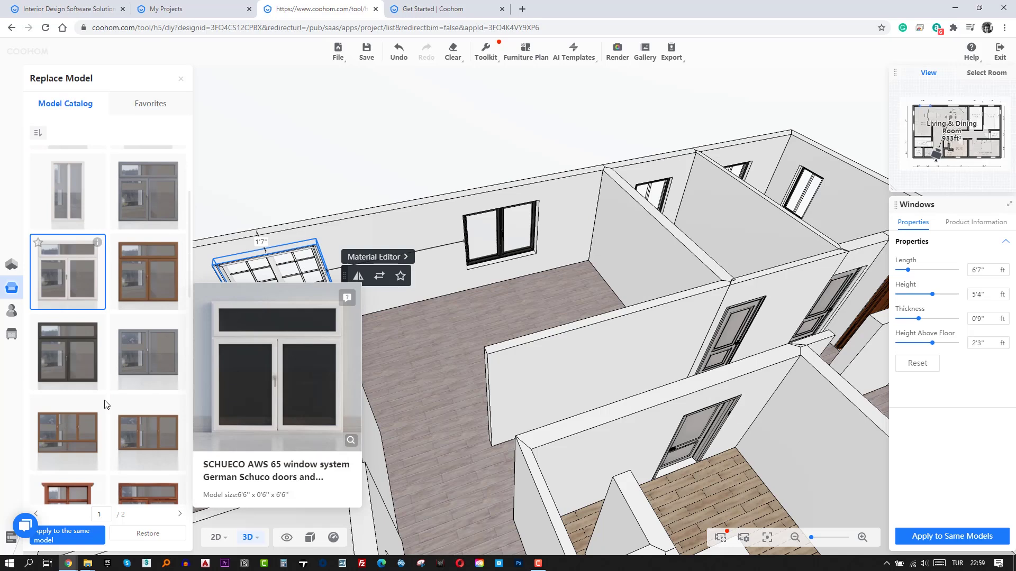
scroll(105, 404, "down", 3)
scroll(105, 404, "down", 3)
left_click(69, 226)
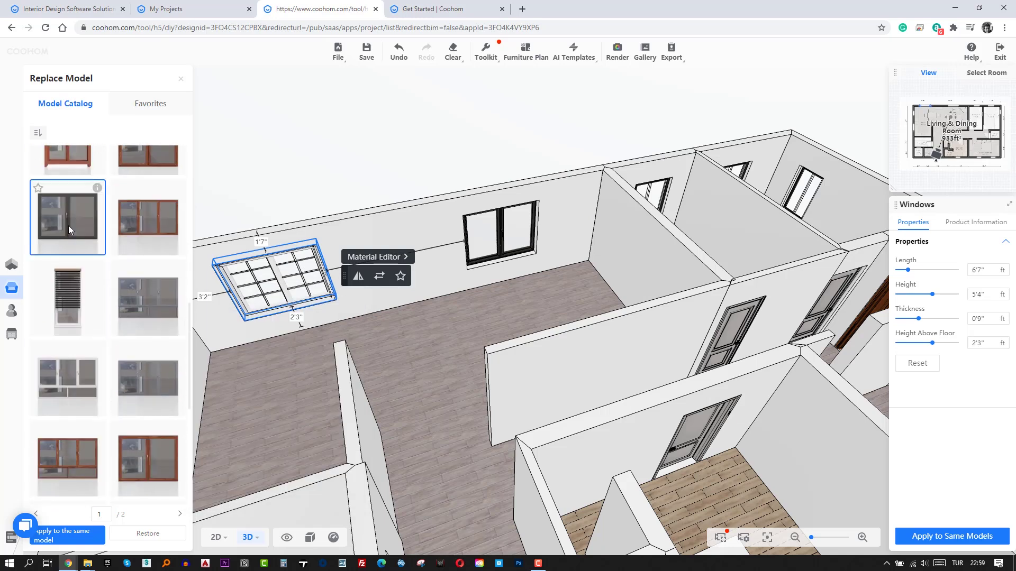
scroll(391, 347, "down", 3)
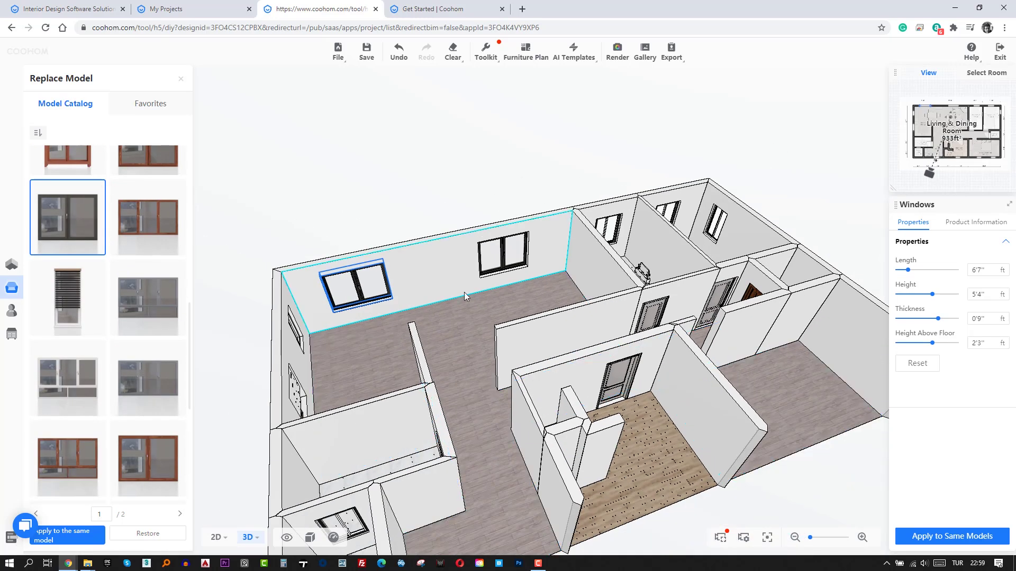
mouse_move(464, 292)
left_mouse_down()
mouse_move(521, 349)
mouse_move(673, 340)
mouse_move(600, 348)
mouse_move(534, 375)
mouse_move(510, 358)
left_mouse_up()
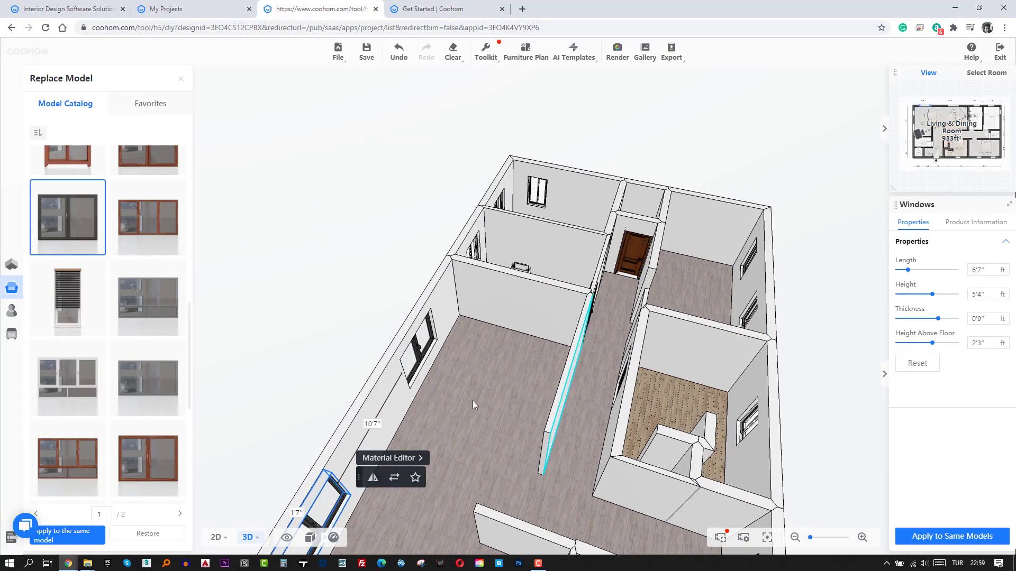
scroll(478, 365, "up", 3)
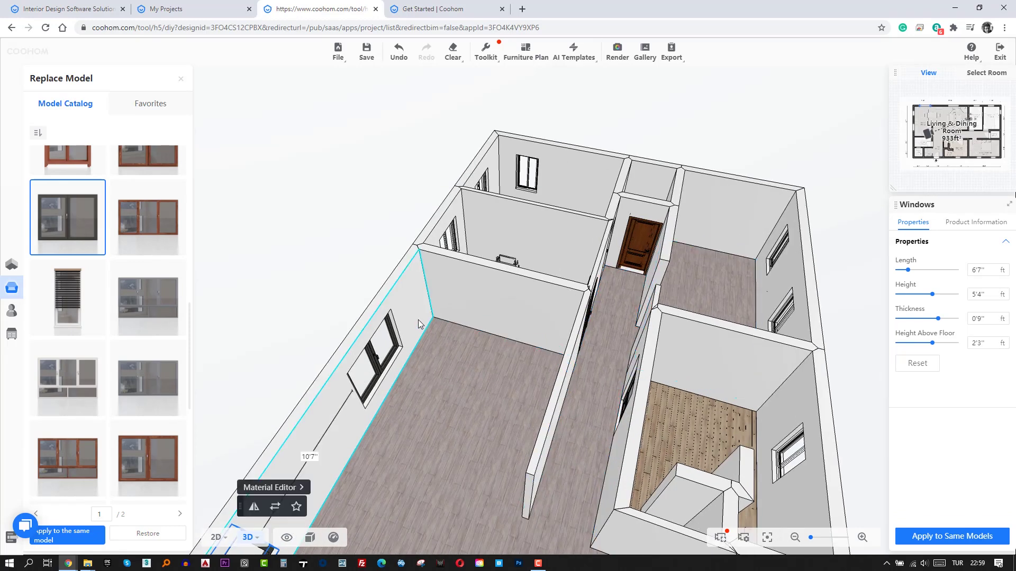
Step: Apply a plain beige material from the Finishes library to the window wall's face
left_click(418, 321)
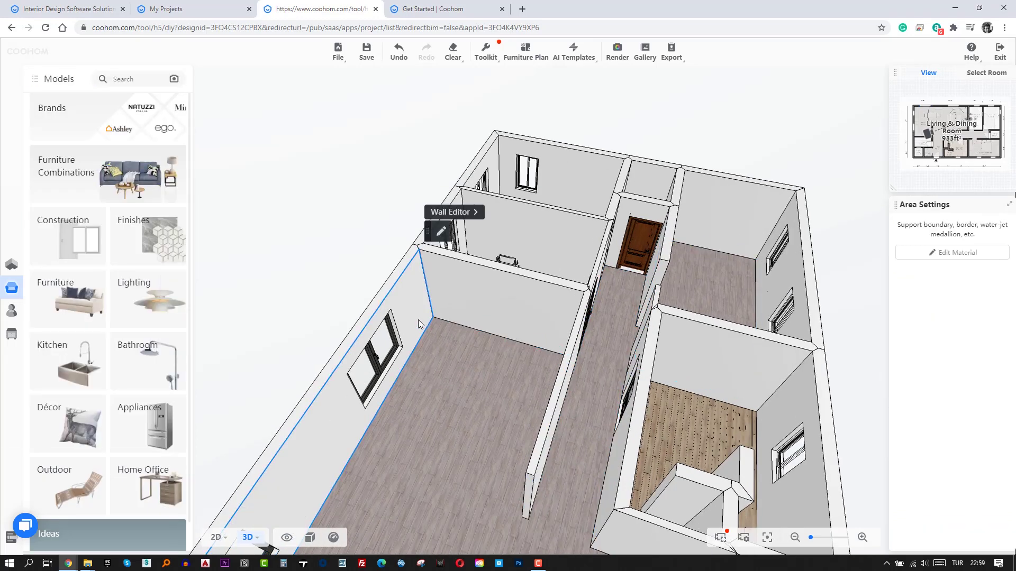
left_click(442, 233)
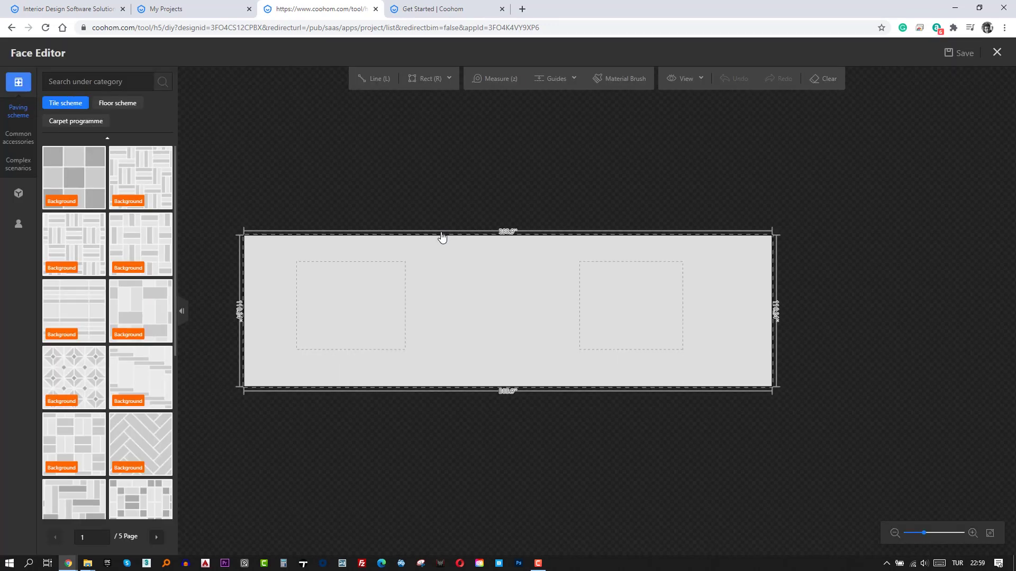
left_click(18, 151)
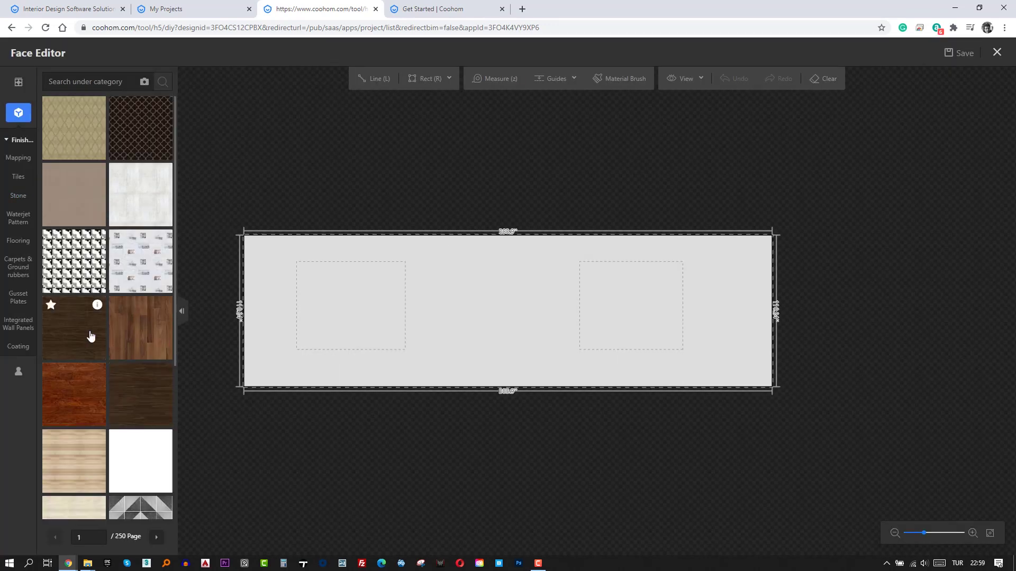
scroll(98, 358, "down", 5)
scroll(98, 357, "down", 5)
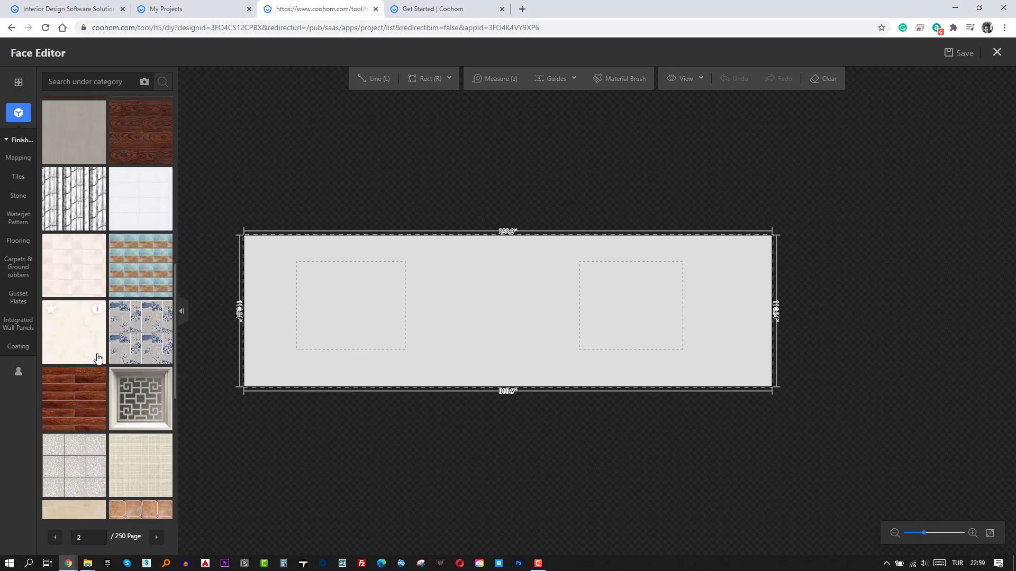
scroll(98, 357, "down", 5)
scroll(72, 461, "down", 1)
scroll(72, 462, "up", 3)
scroll(77, 460, "up", 3)
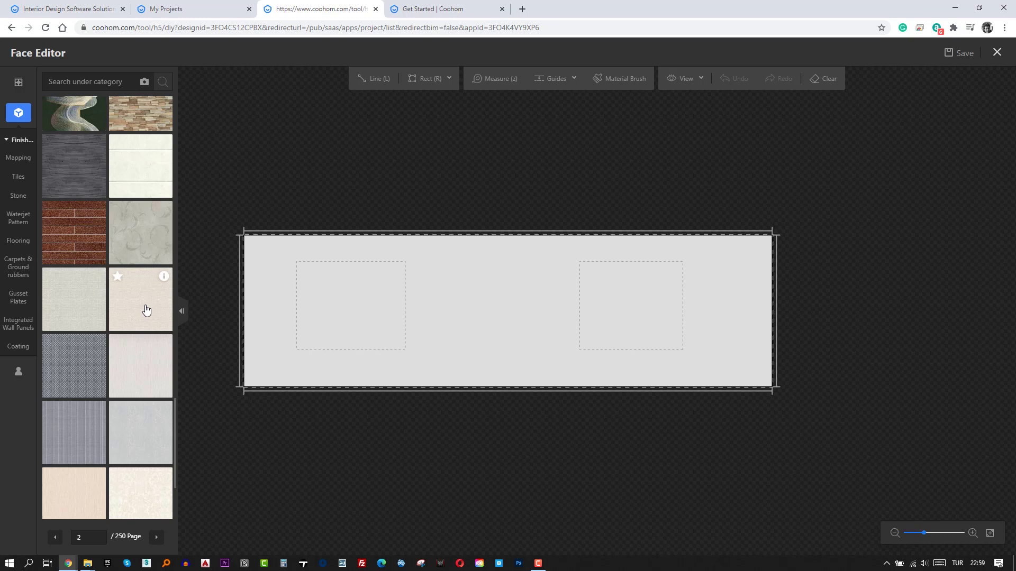
left_click_drag(146, 310, 599, 319)
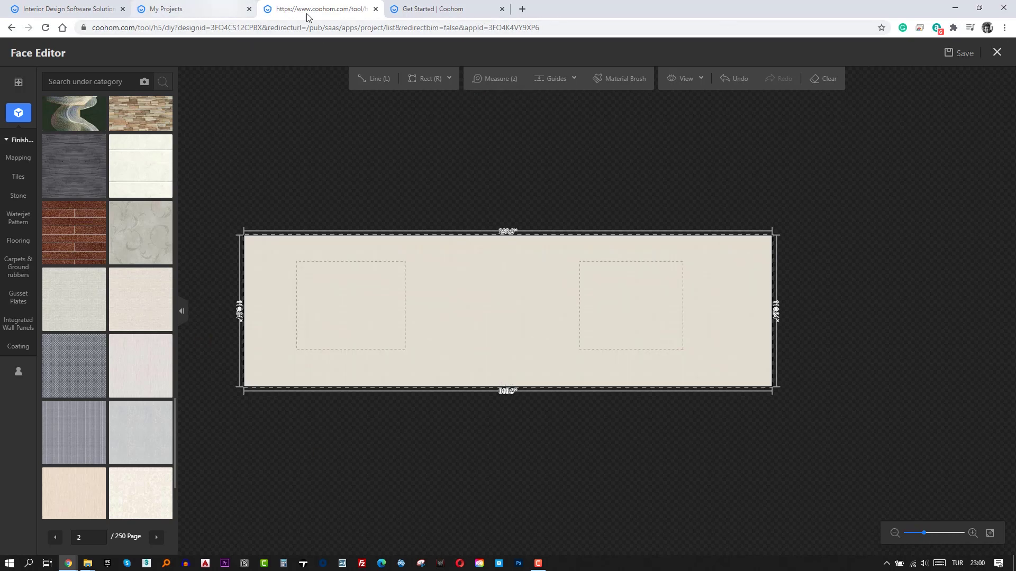
key("Escape")
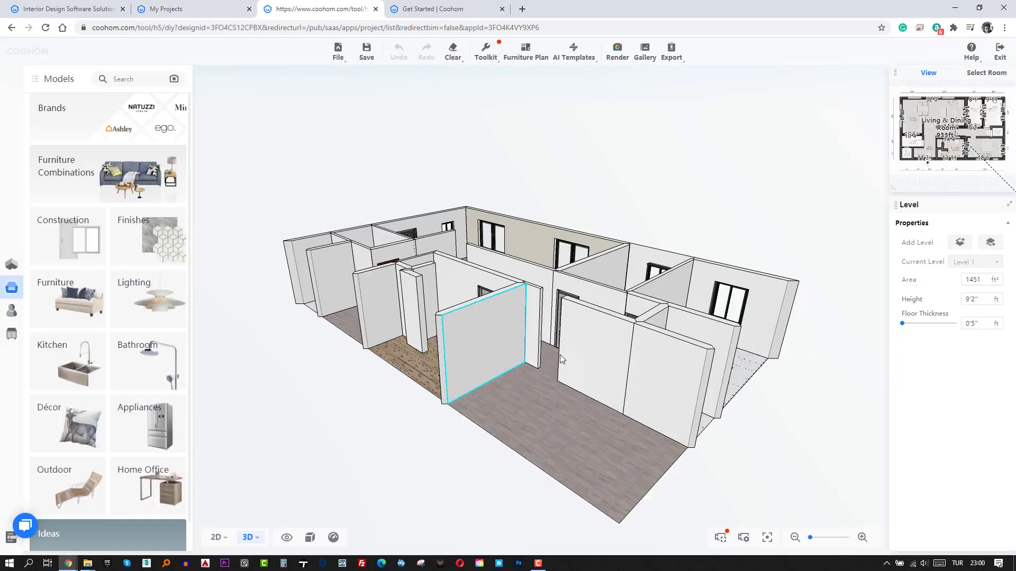
left_click_drag(560, 359, 670, 325)
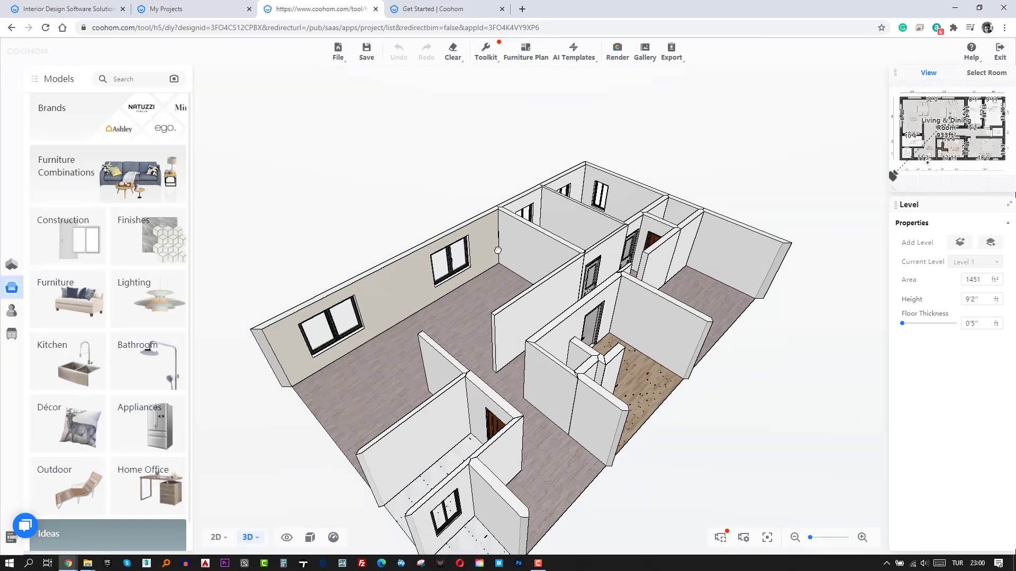
scroll(450, 291, "up", 5)
scroll(444, 292, "up", 3)
scroll(440, 294, "up", 3)
scroll(404, 299, "up", 3)
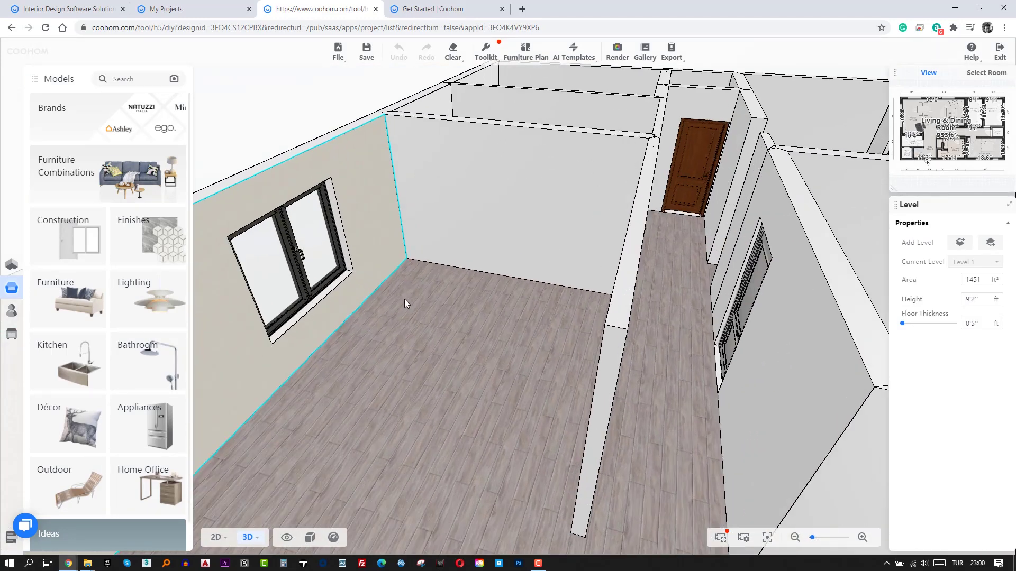
scroll(418, 303, "up", 2)
scroll(411, 314, "down", 2)
scroll(410, 314, "down", 2)
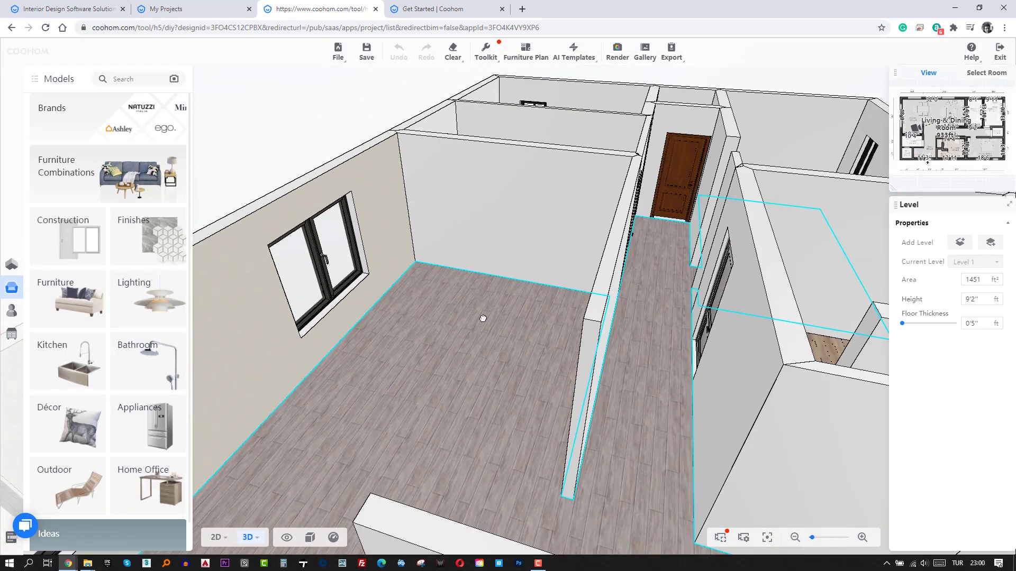
scroll(481, 317, "down", 2)
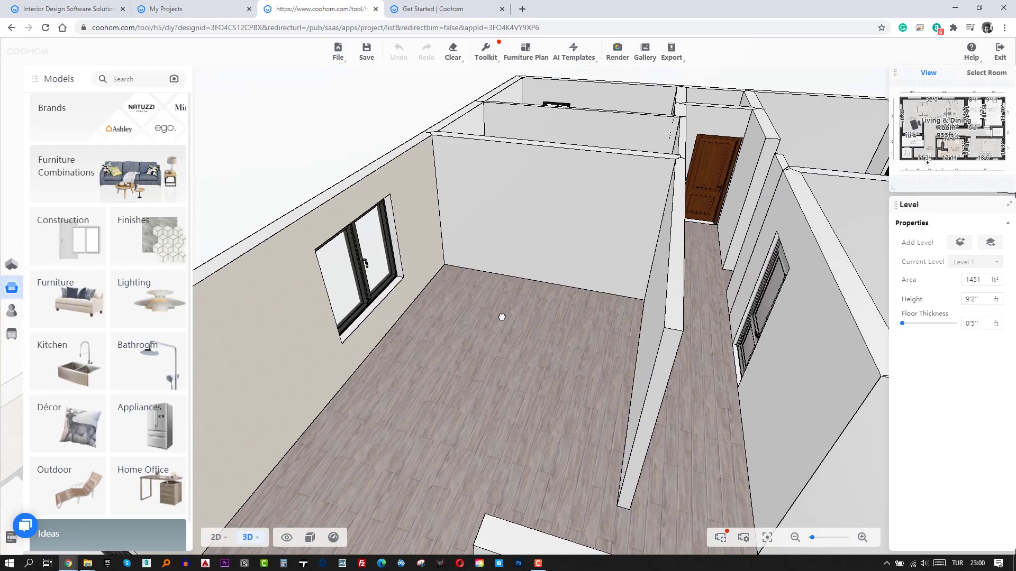
Step: In render mode, move the camera into the living room and widen the field of view
left_click(616, 60)
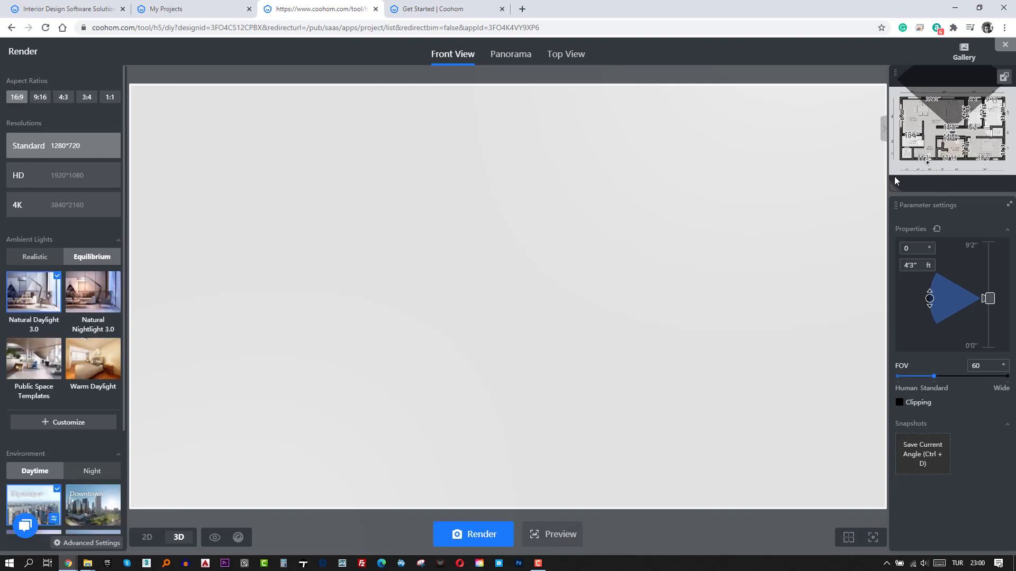
left_click_drag(891, 186, 765, 309)
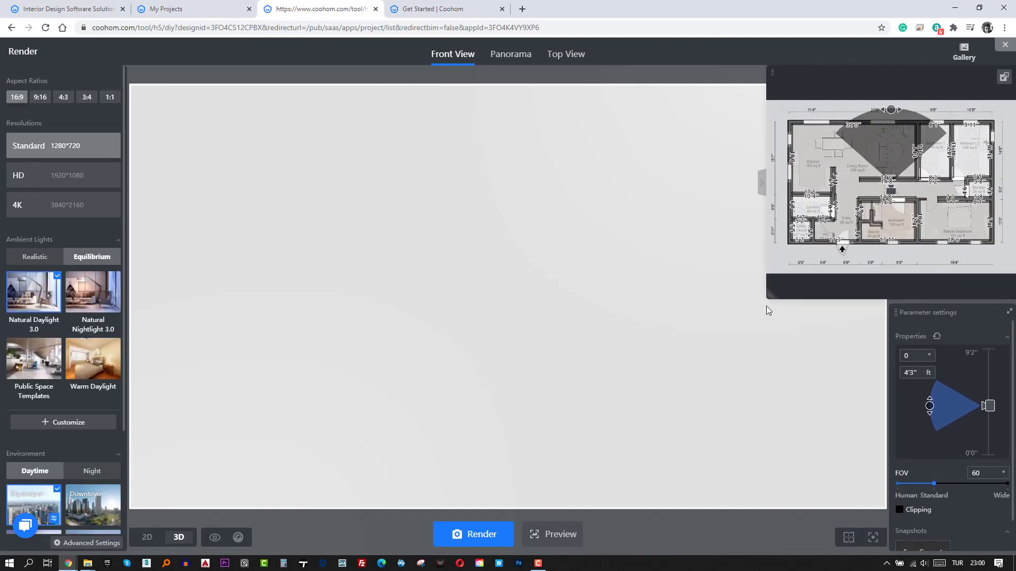
mouse_move(889, 201)
left_mouse_down()
mouse_move(849, 126)
mouse_move(921, 196)
left_mouse_up()
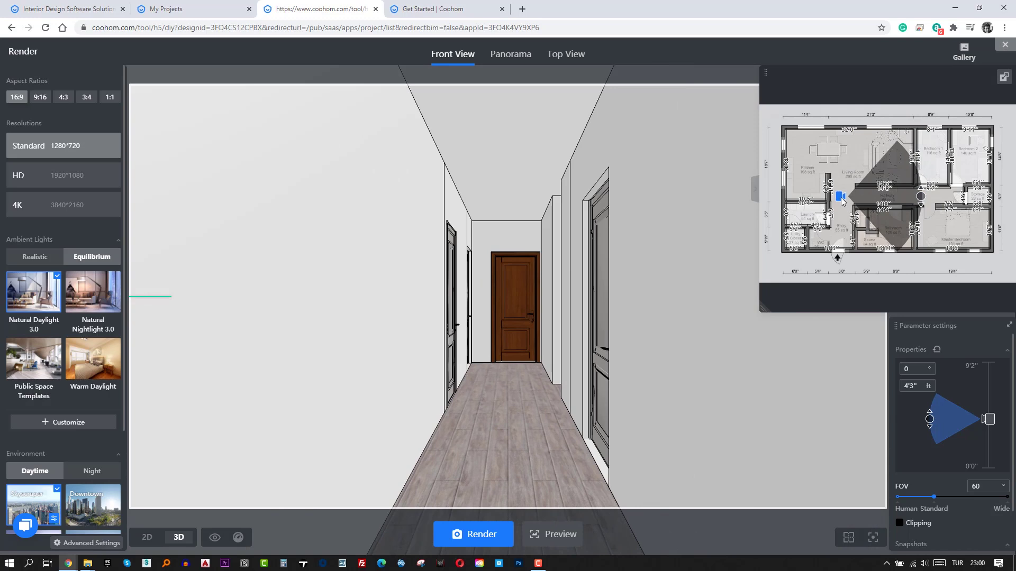
left_click_drag(841, 201, 858, 158)
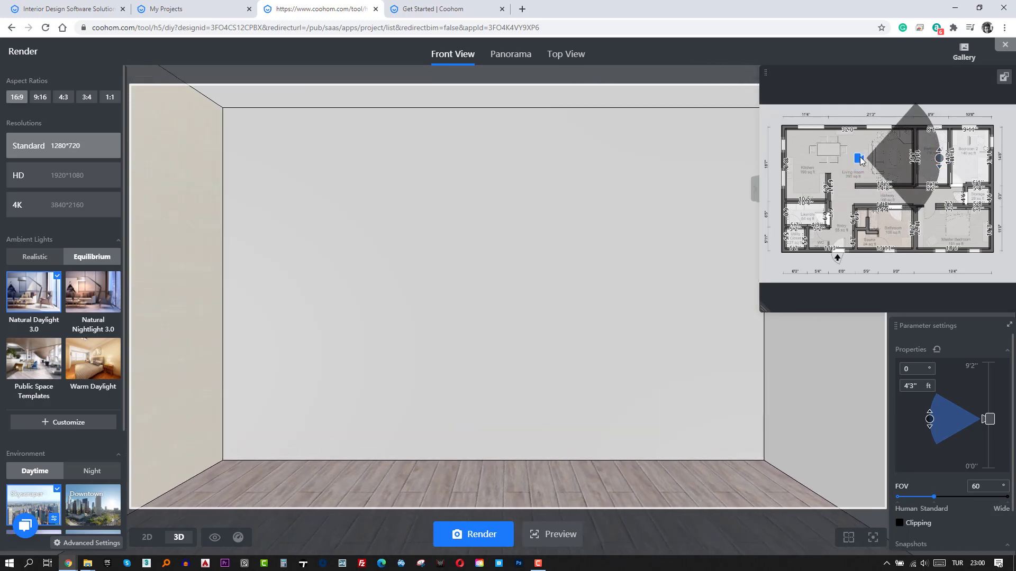
left_click_drag(849, 161, 836, 161)
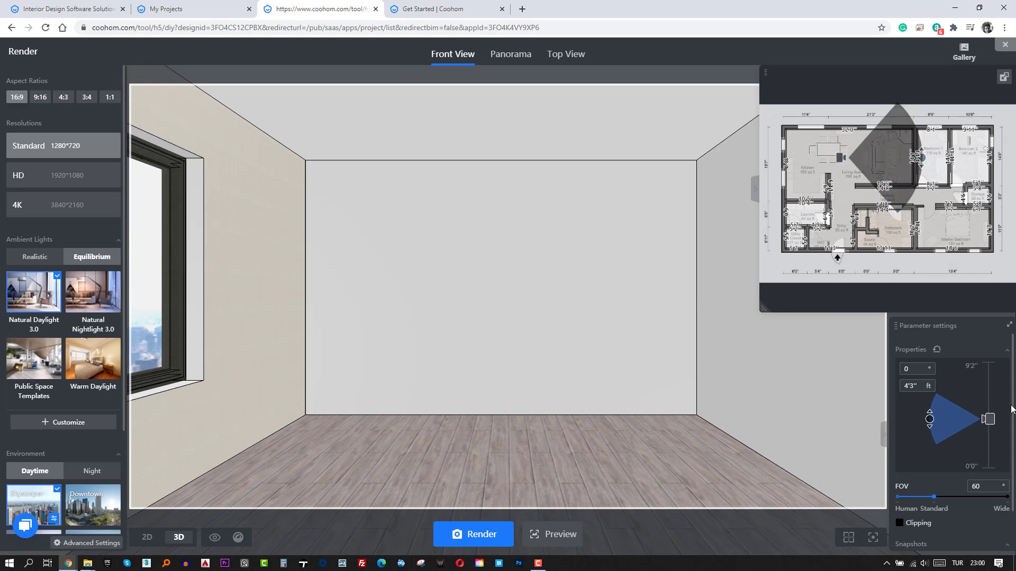
left_click_drag(934, 500, 947, 500)
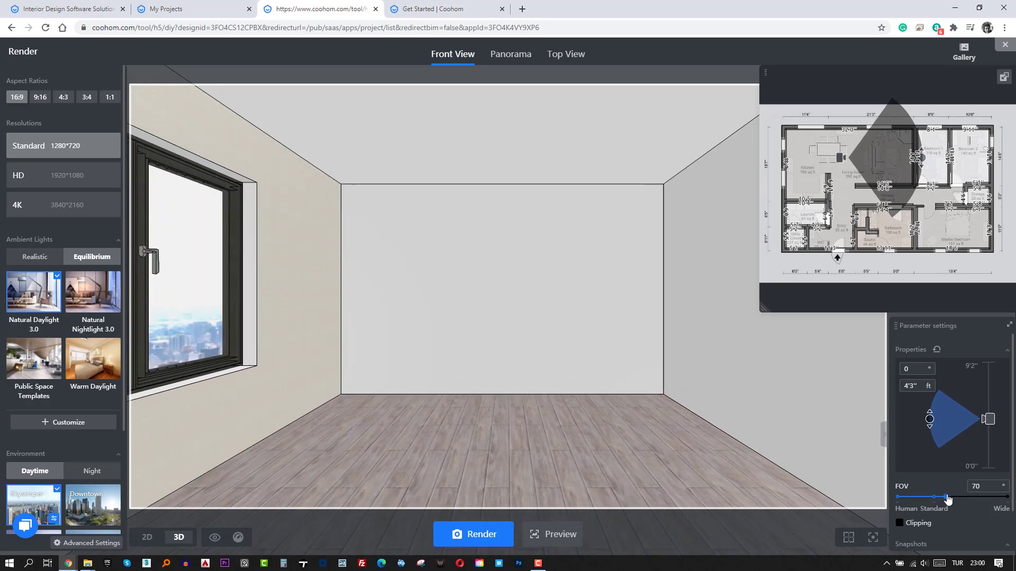
Step: Lower the camera, narrow the view slightly, and save the angle as a snapshot
left_click_drag(762, 310, 963, 336)
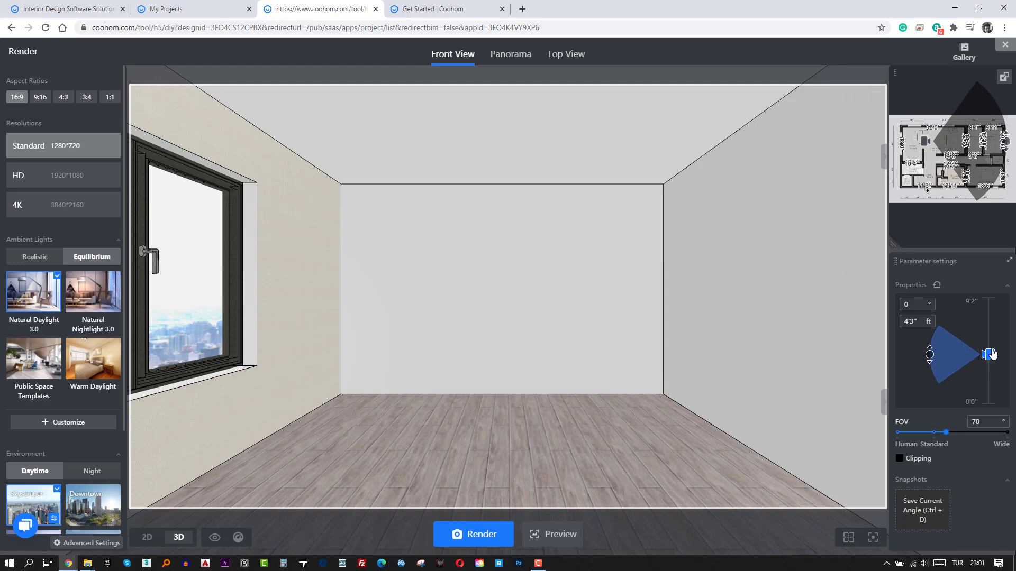
left_click_drag(990, 354, 990, 357)
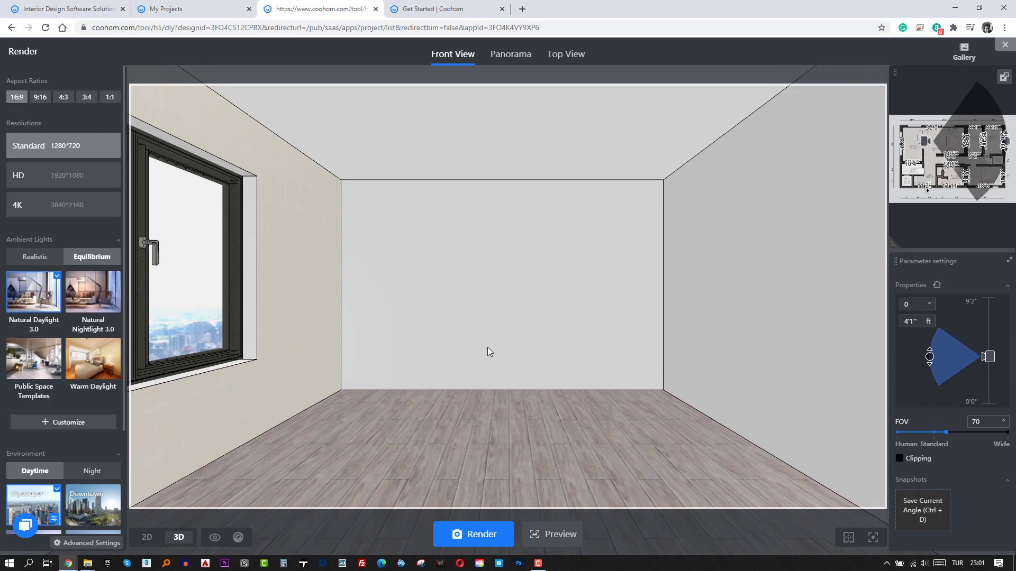
left_click_drag(945, 433, 933, 433)
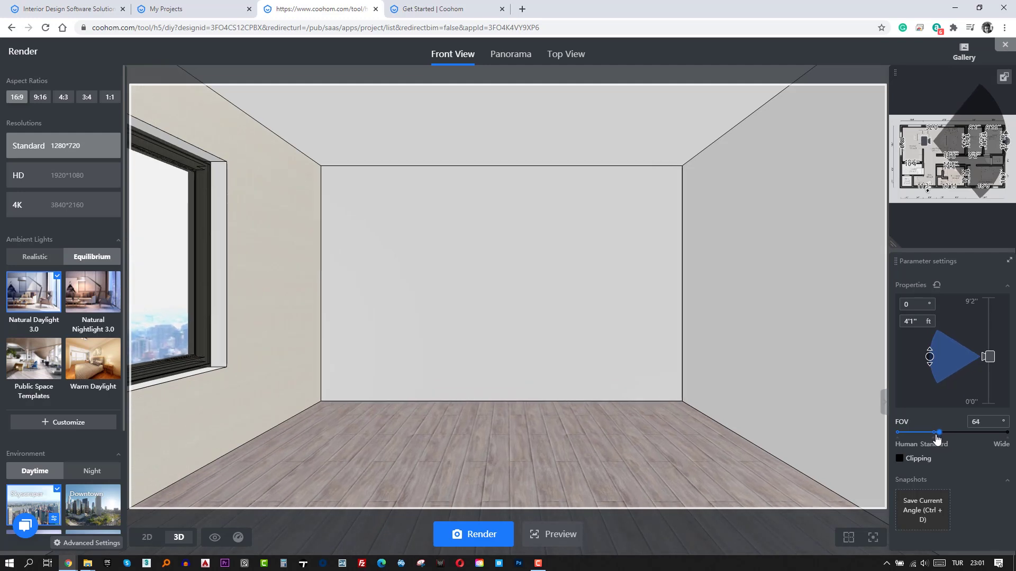
left_click_drag(501, 400, 532, 377)
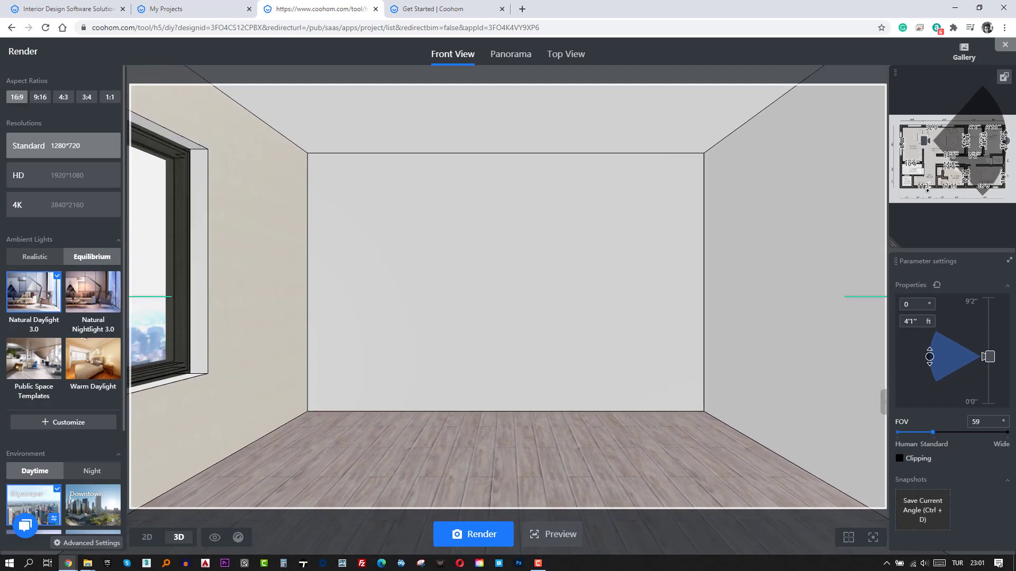
left_click(929, 516)
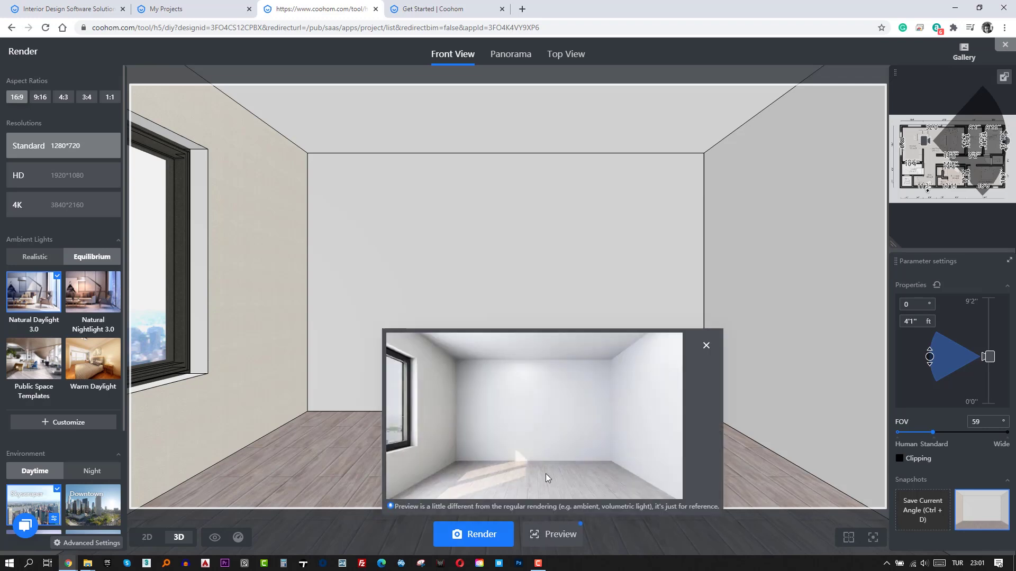
Step: Try the 3:4 and 1:1 frames, then set the render to 16:9 at 4K 3840×2160
left_click(706, 344)
left_click(40, 97)
left_click(108, 98)
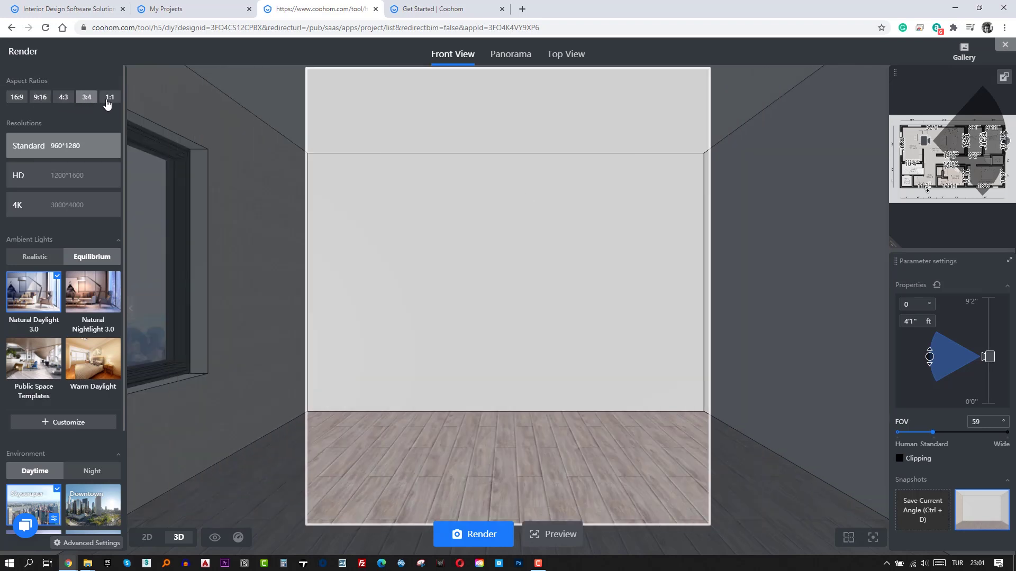
left_click(16, 100)
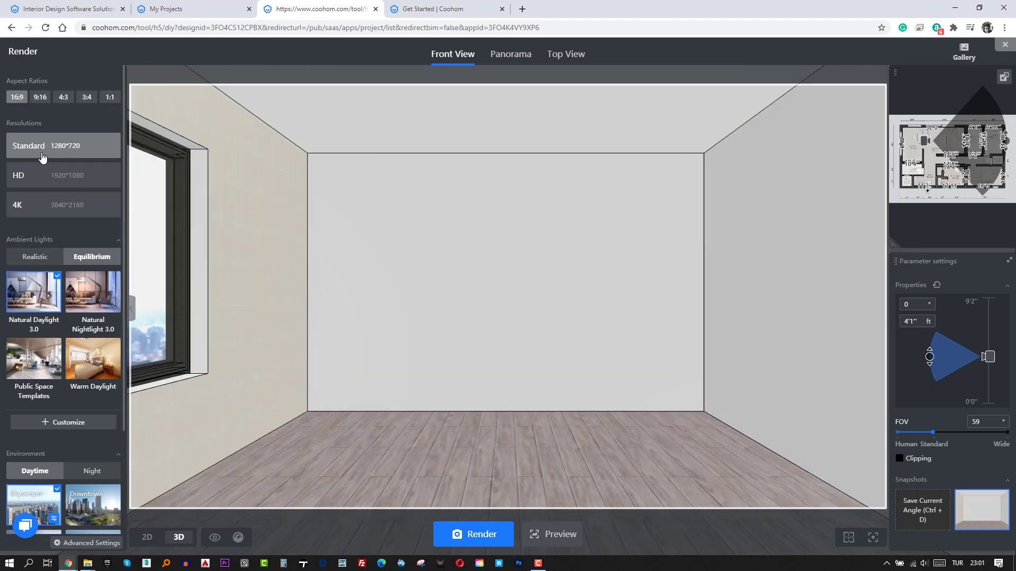
left_click(78, 179)
left_click(66, 207)
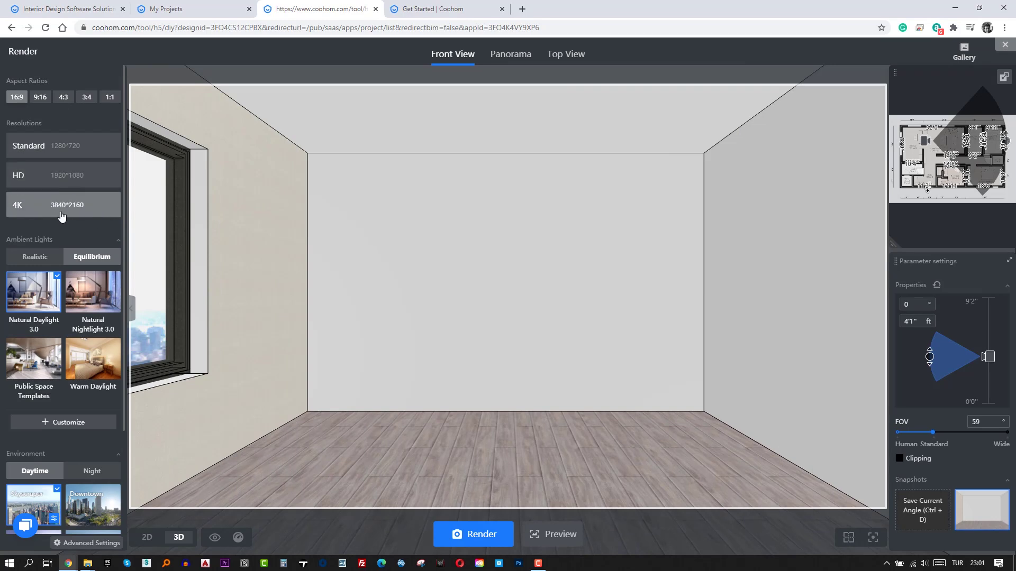
Step: Browse the Realistic ambient light templates, then return to Equilibrium
left_click(48, 259)
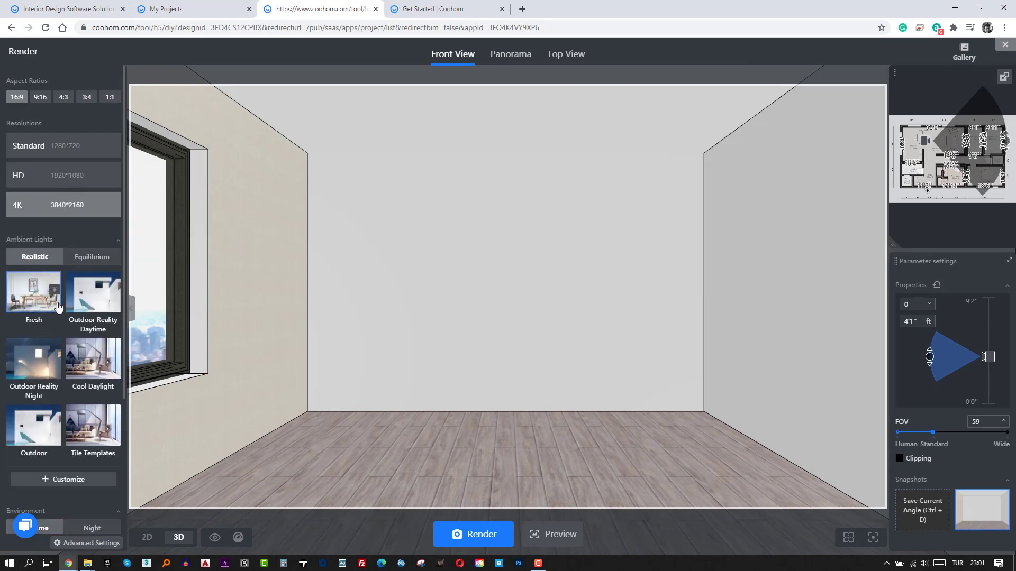
scroll(97, 381, "down", 2)
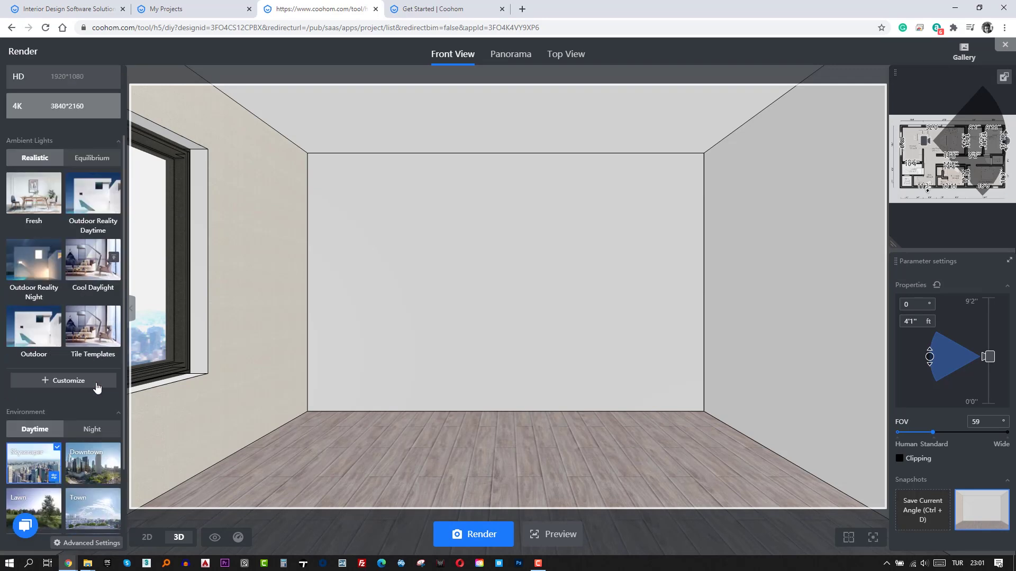
left_click(92, 152)
scroll(73, 359, "down", 1)
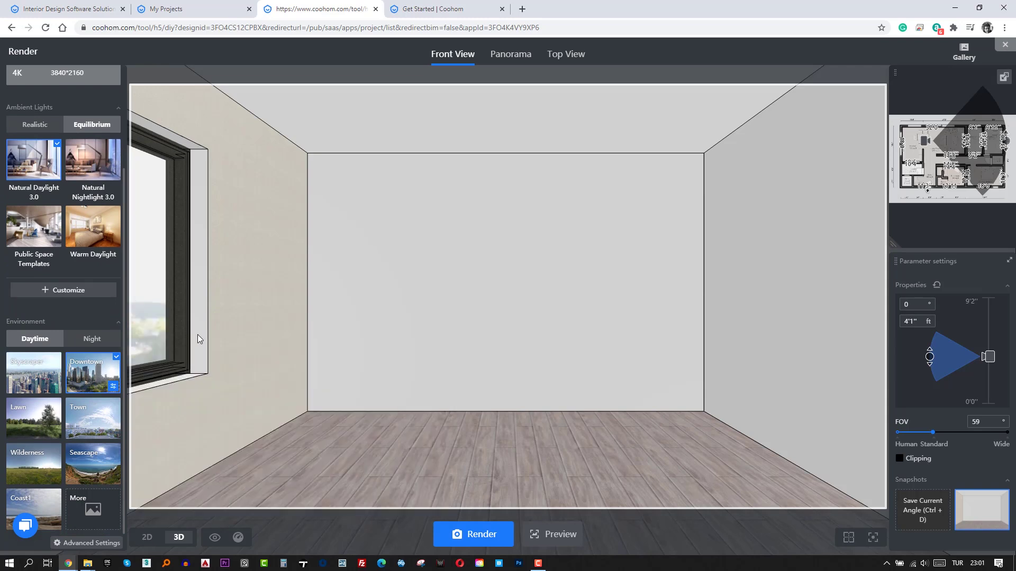
mouse_move(92, 418)
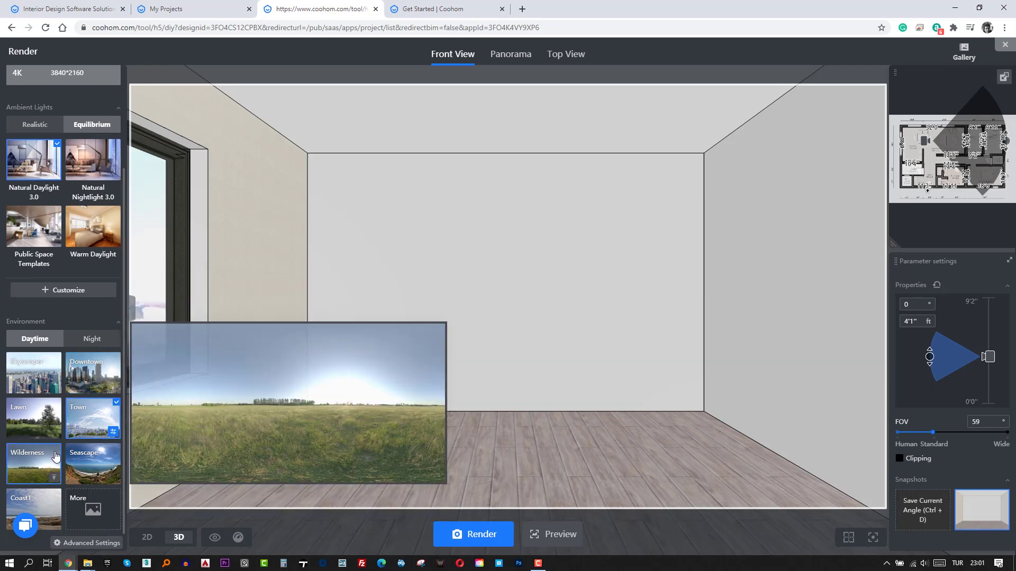
Step: Browse the outdoor scene list and show the night-time environments
left_click(89, 510)
scroll(529, 297, "down", 1)
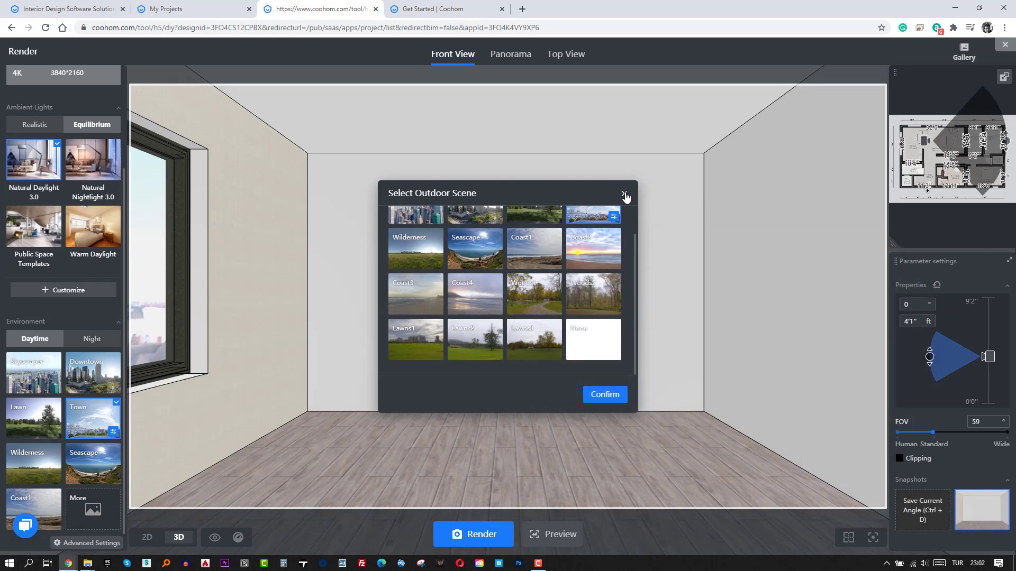
left_click(624, 194)
left_click(87, 339)
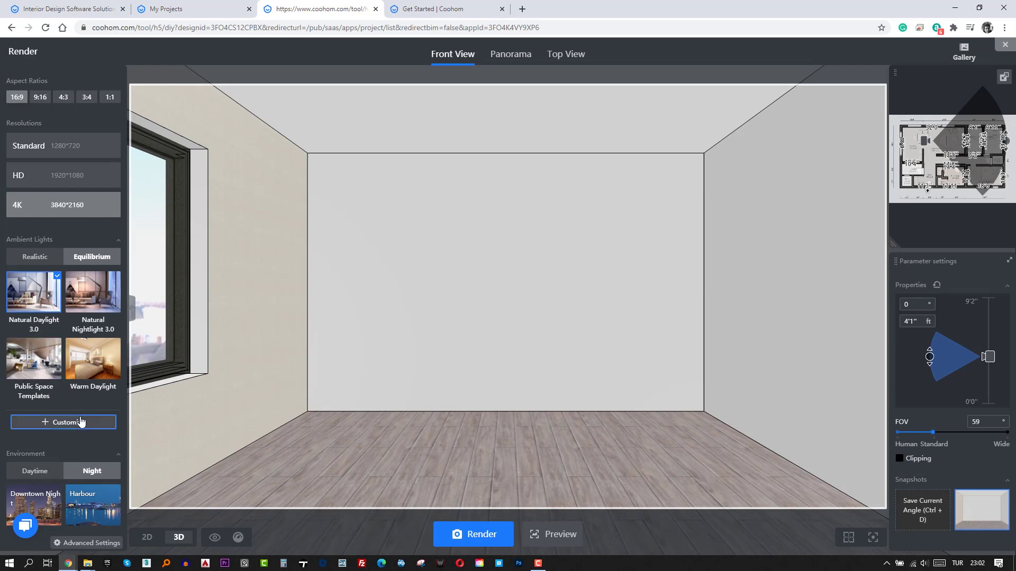
left_click(30, 477)
left_click(91, 476)
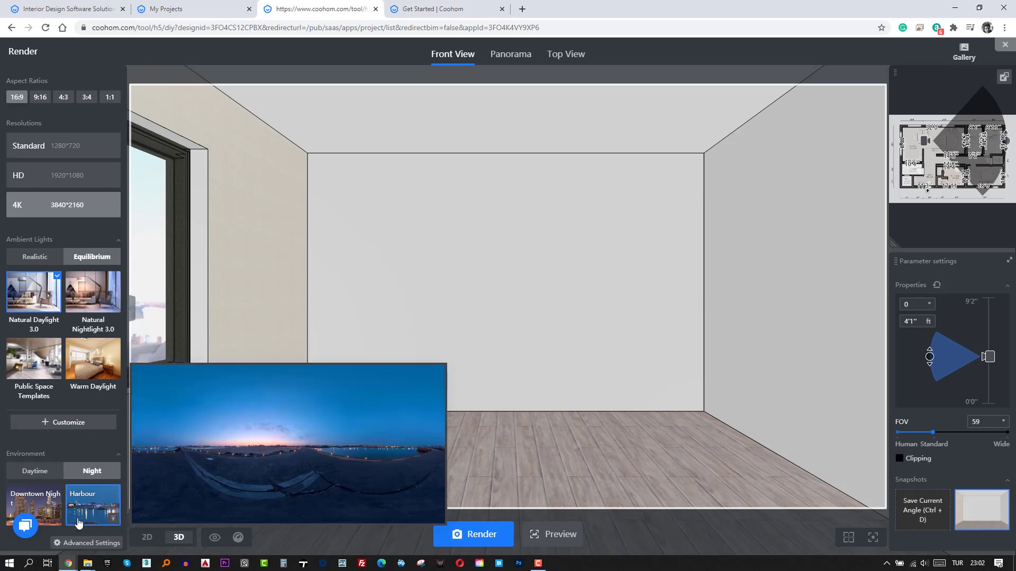
Step: Create a custom lighting scheme named My Settings
left_click(64, 423)
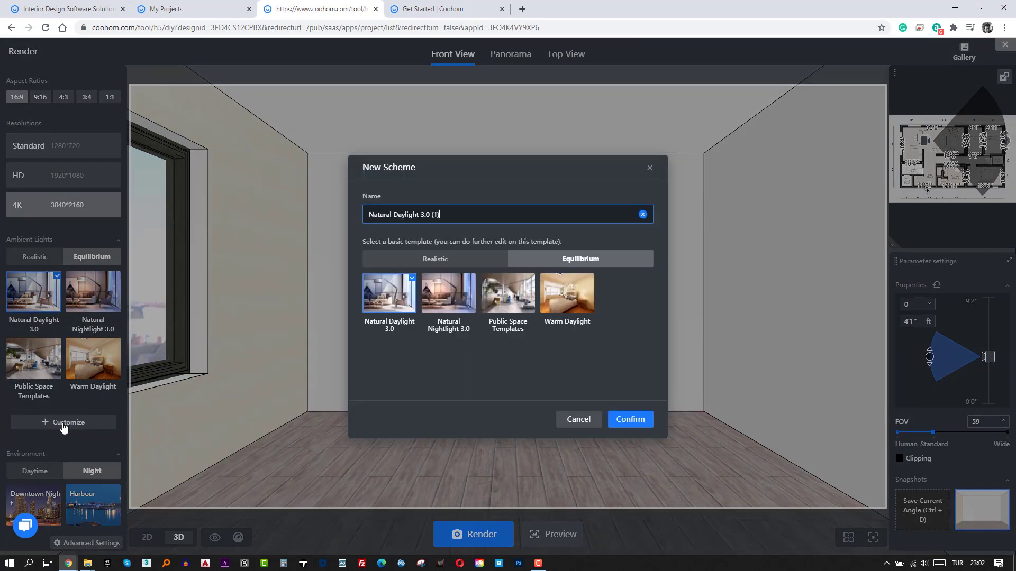
type("My")
type(" Settings")
left_click(631, 422)
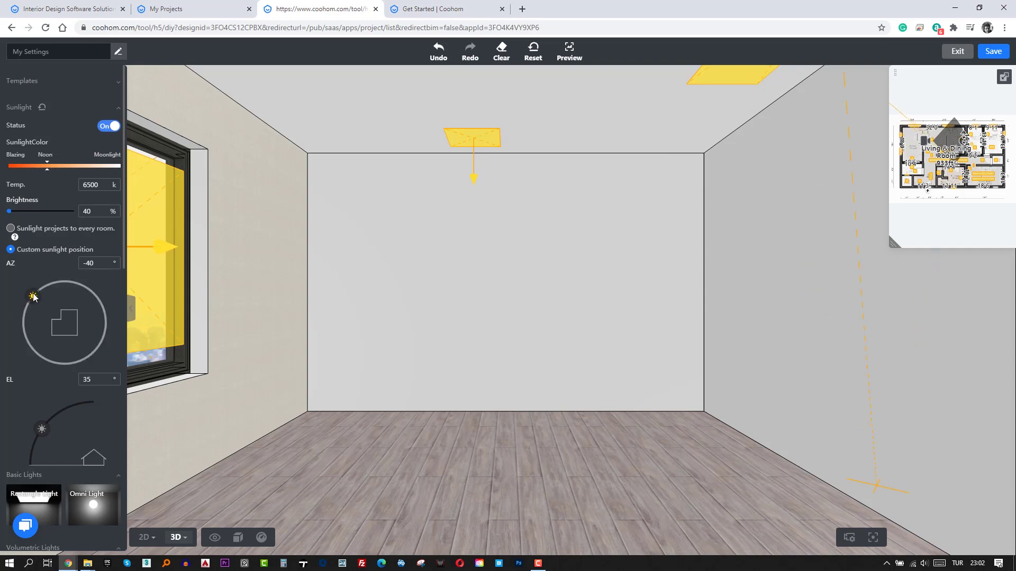
Step: Rotate the sun's azimuth, lower its elevation, and save the scheme
left_click_drag(32, 297, 29, 303)
left_click_drag(42, 429, 31, 451)
scroll(29, 454, "down", 5)
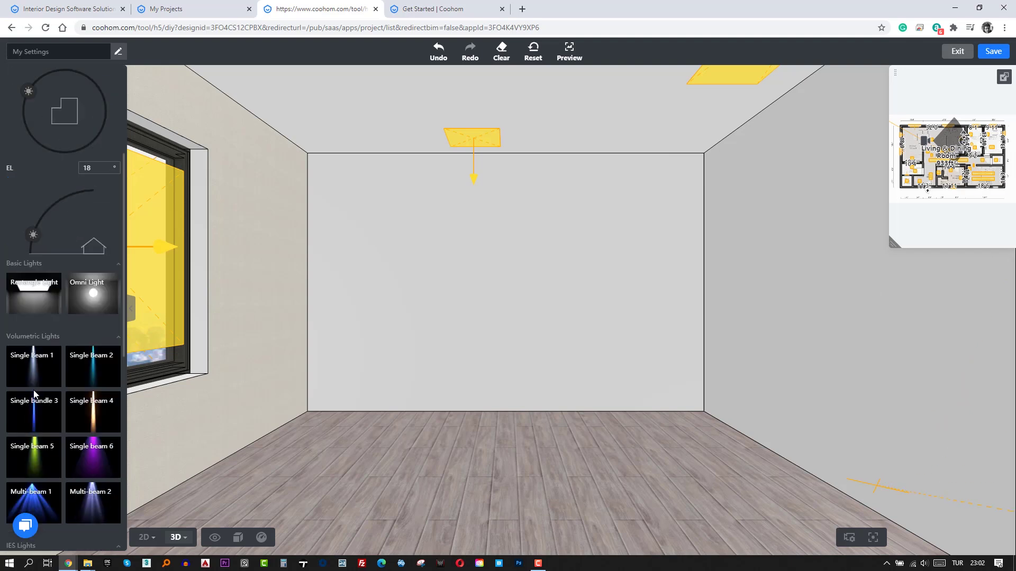
scroll(59, 394, "down", 8)
scroll(60, 395, "down", 1)
scroll(60, 394, "up", 15)
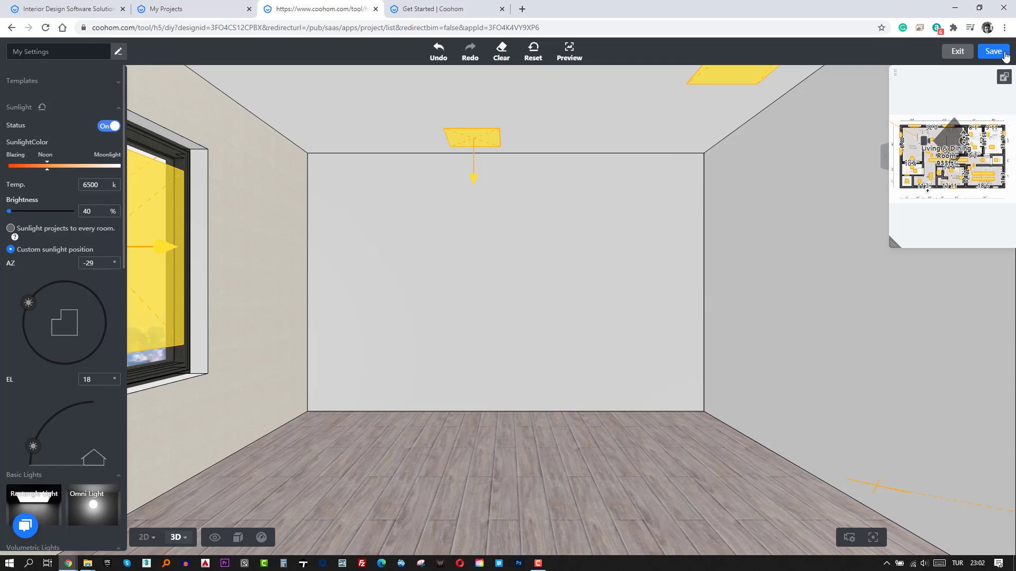
left_click(999, 55)
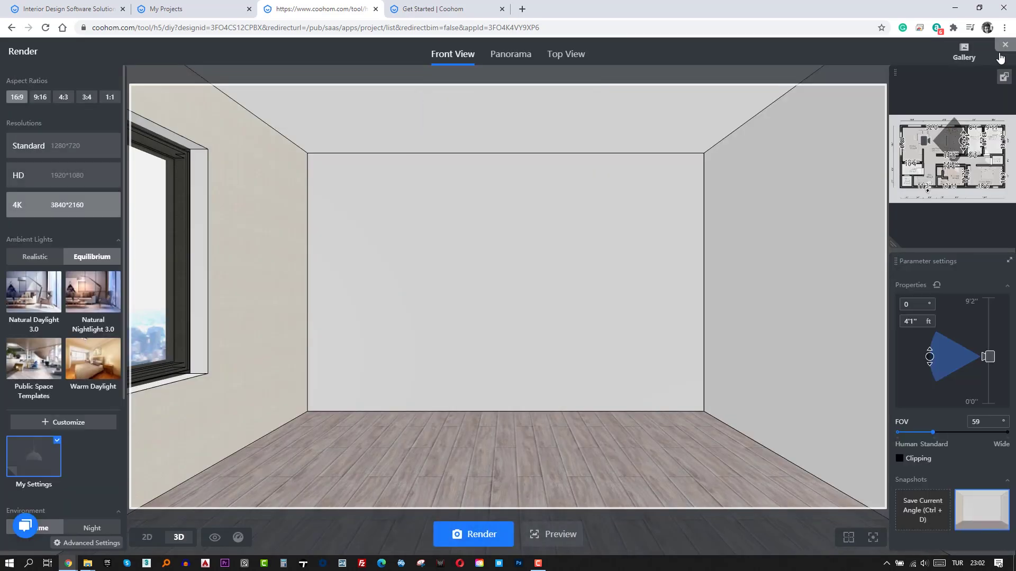
Step: Preview the empty room under My Settings lighting, then render it at 4K
left_click(560, 534)
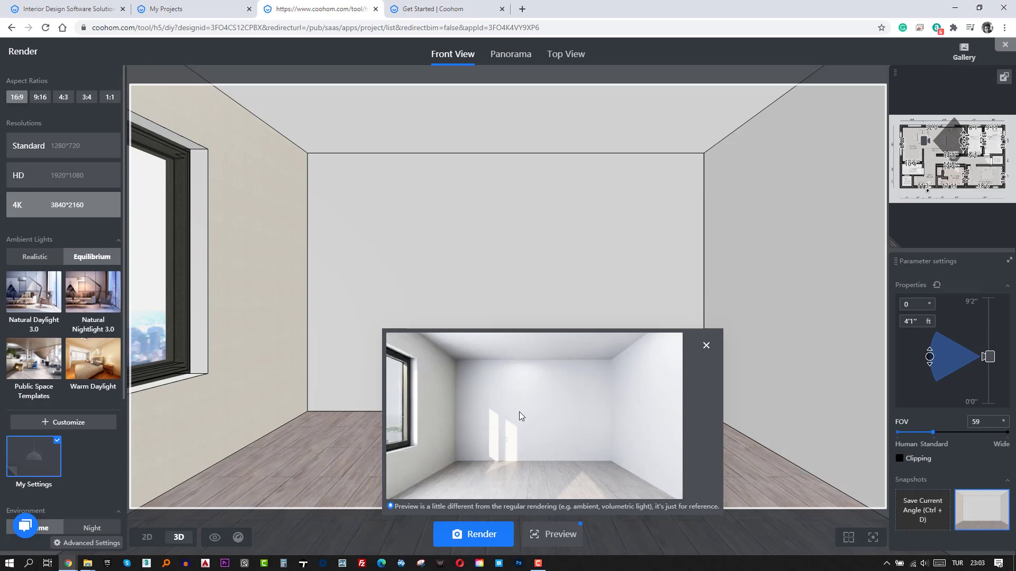
left_click(484, 538)
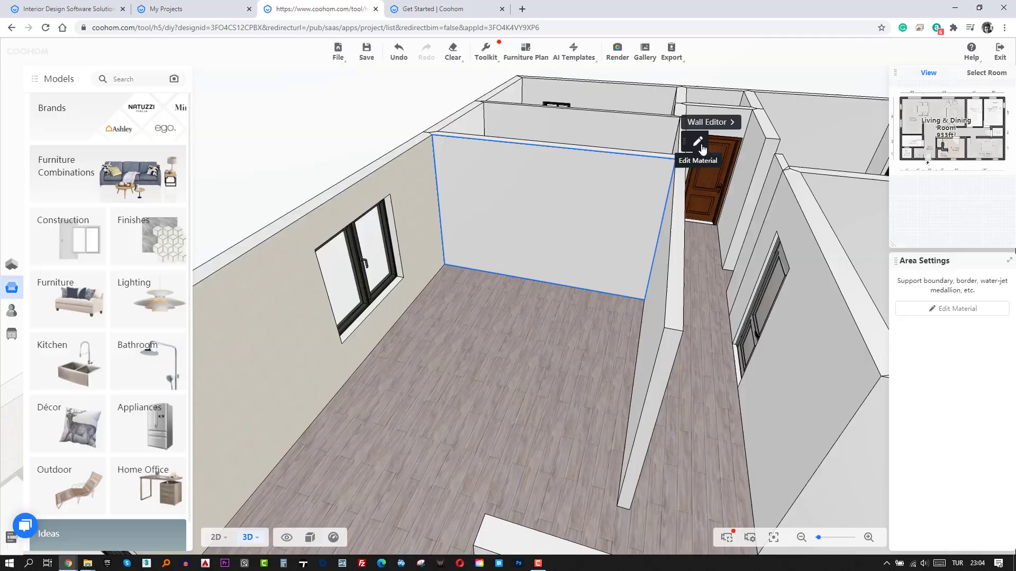
Step: Apply the dark blue-grey panel material to one living-room wall
left_click(703, 150)
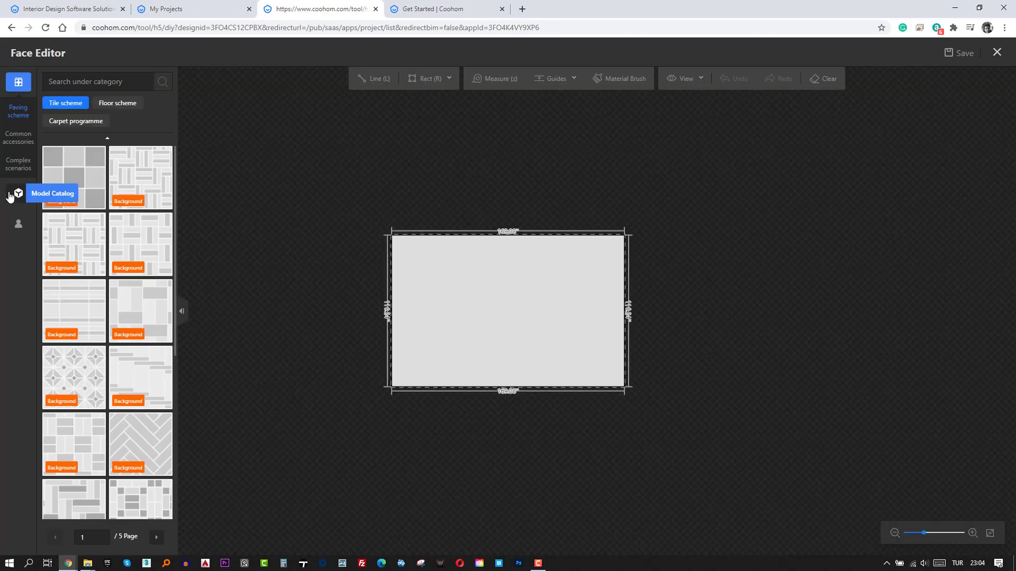
left_click(10, 197)
mouse_move(18, 176)
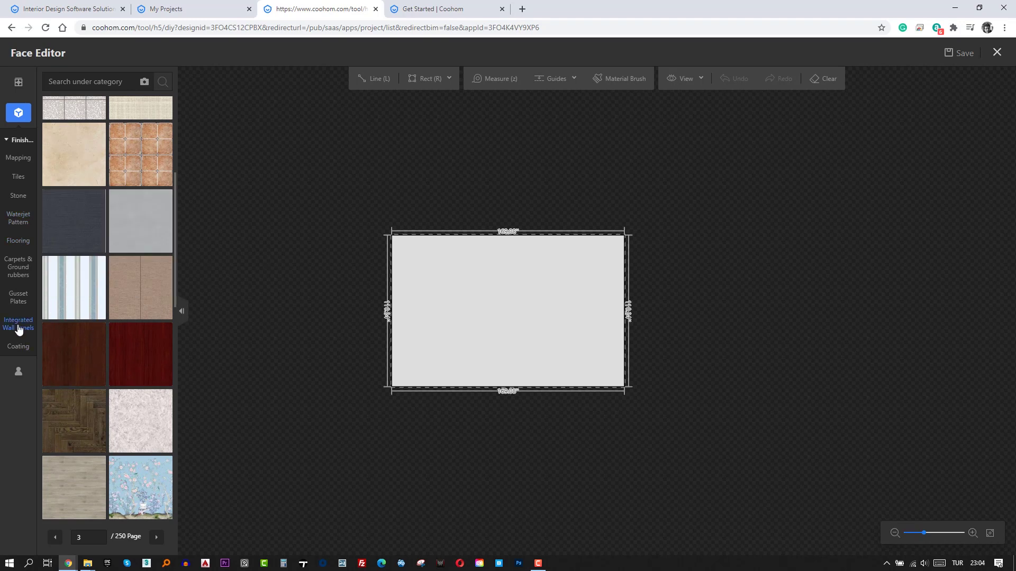
left_click_drag(140, 371, 418, 368)
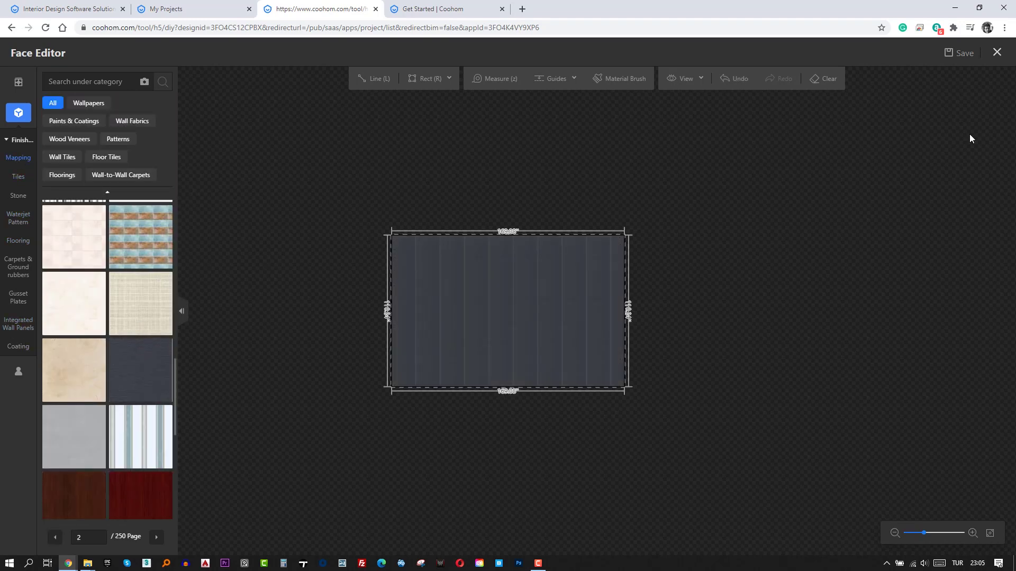
left_click(997, 51)
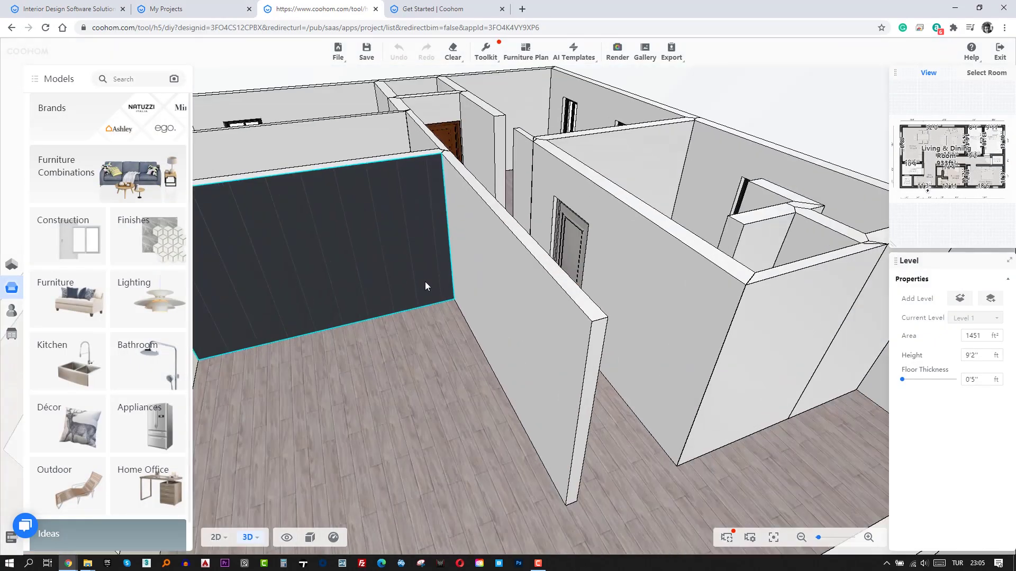
Step: Turn to a second wall and bring up its finish material library
left_click_drag(426, 285, 665, 307)
left_click(666, 308)
left_click(819, 353)
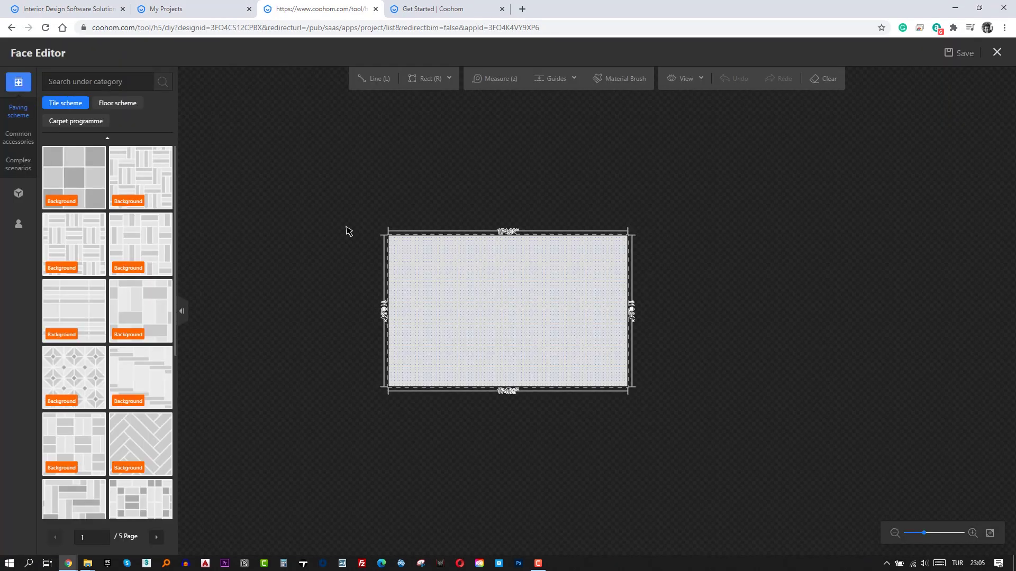
left_click(19, 193)
Step: Fill the second wall with the beige texture and close the photo viewer
left_click(100, 356)
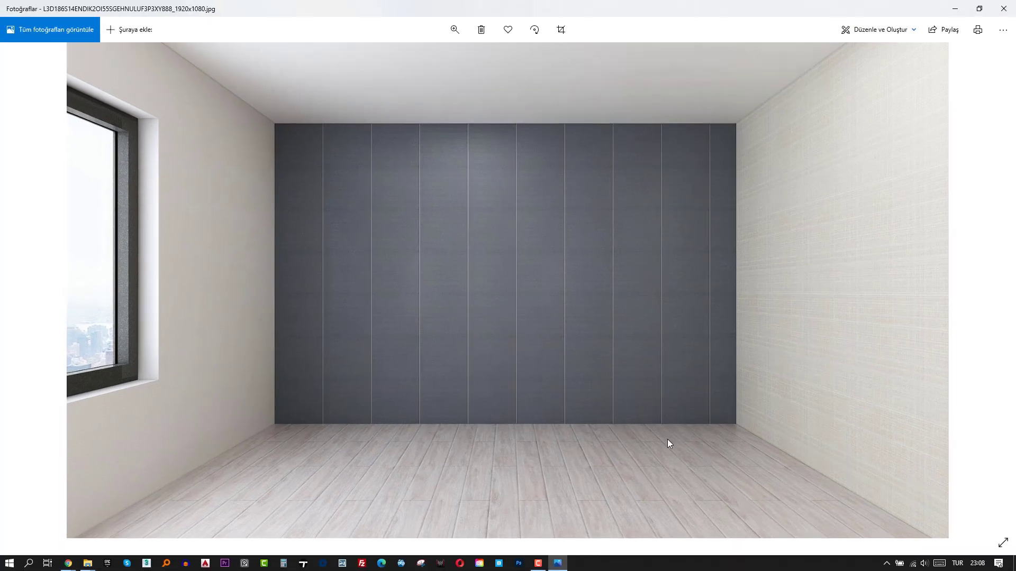
left_click(1007, 12)
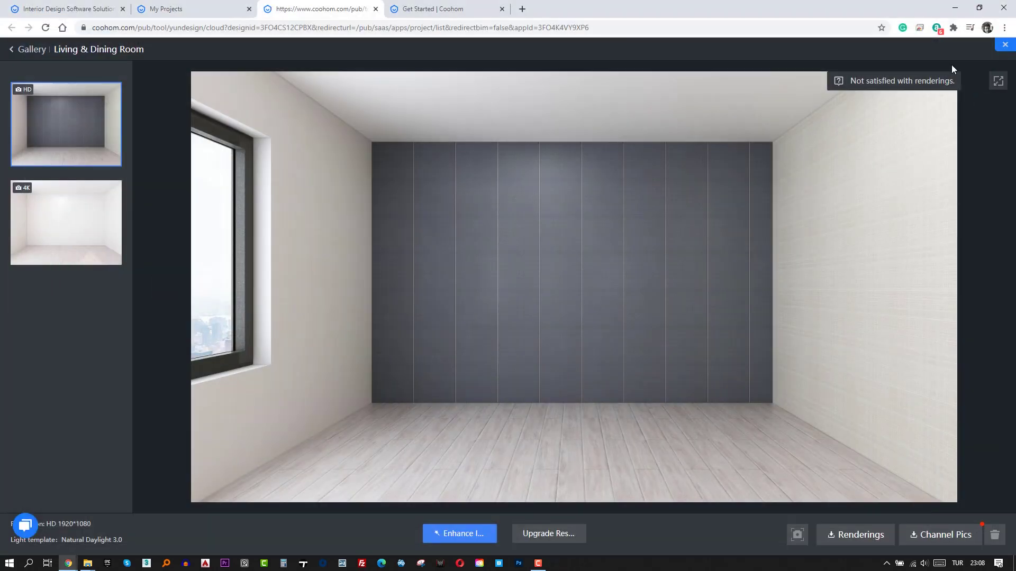
Step: Replace the living-room floor with dark wood planks
left_click(1005, 45)
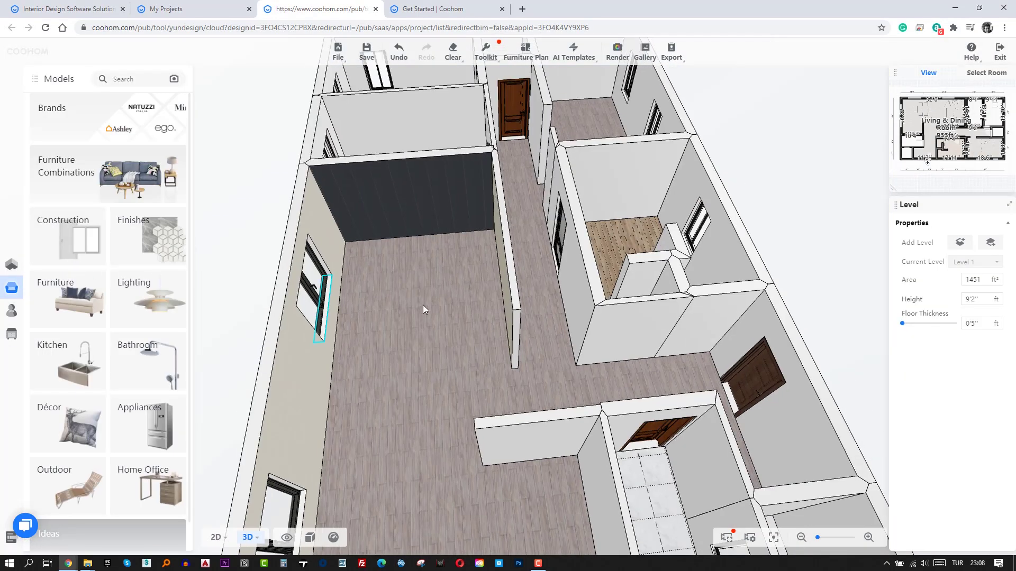
scroll(357, 230, "up", 3)
scroll(360, 285, "up", 3)
scroll(360, 289, "up", 3)
left_click_drag(492, 283, 583, 288)
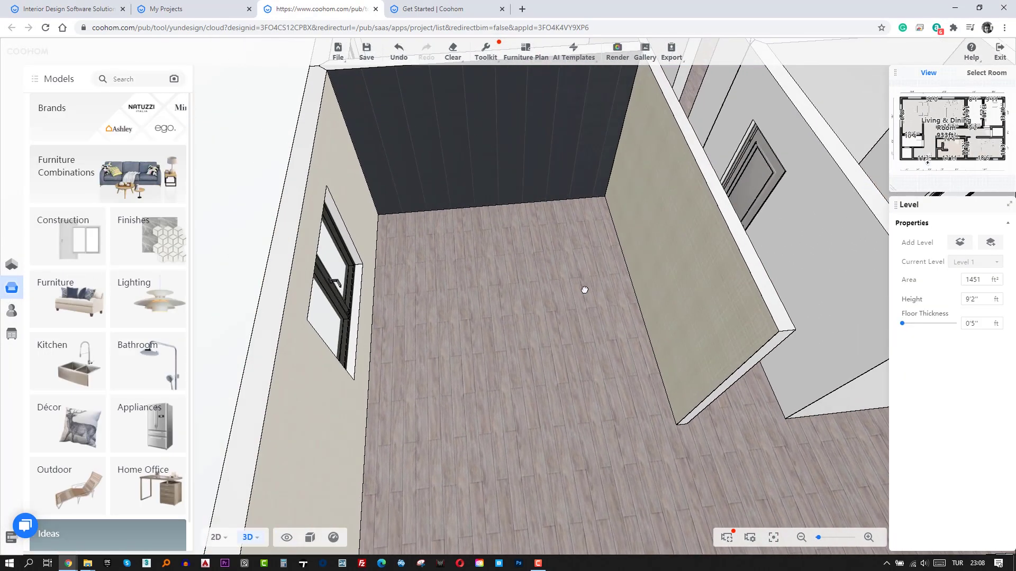
scroll(464, 216, "up", 3)
left_click(464, 216)
left_click(136, 306)
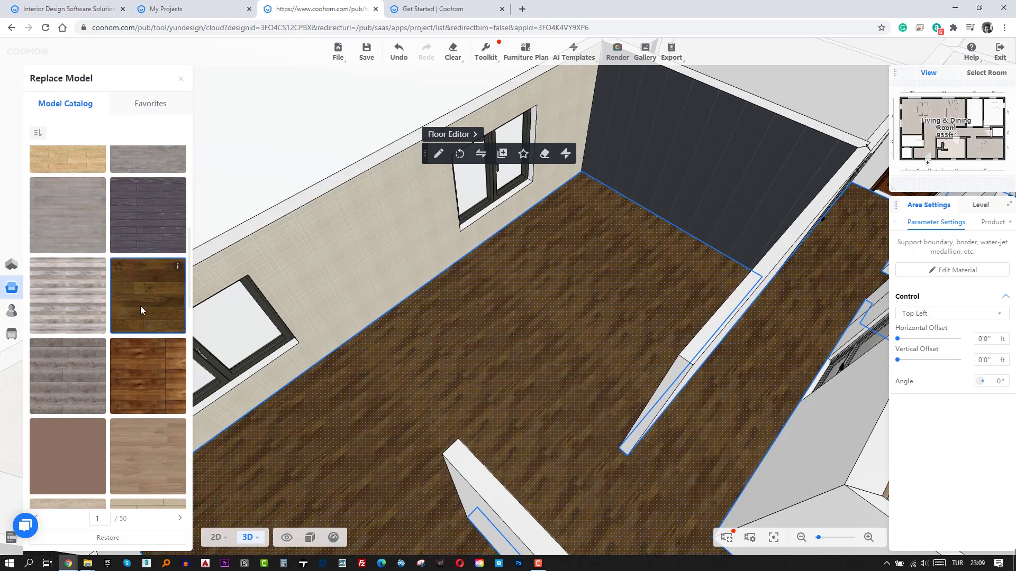
Step: Preview the room with the My Settings lighting scheme
left_click(623, 58)
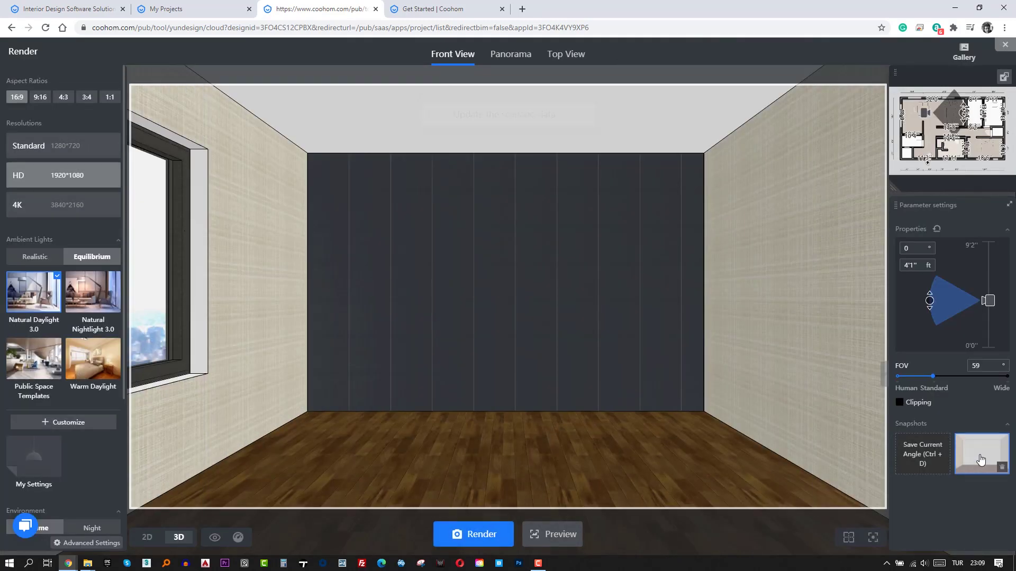
left_click(37, 450)
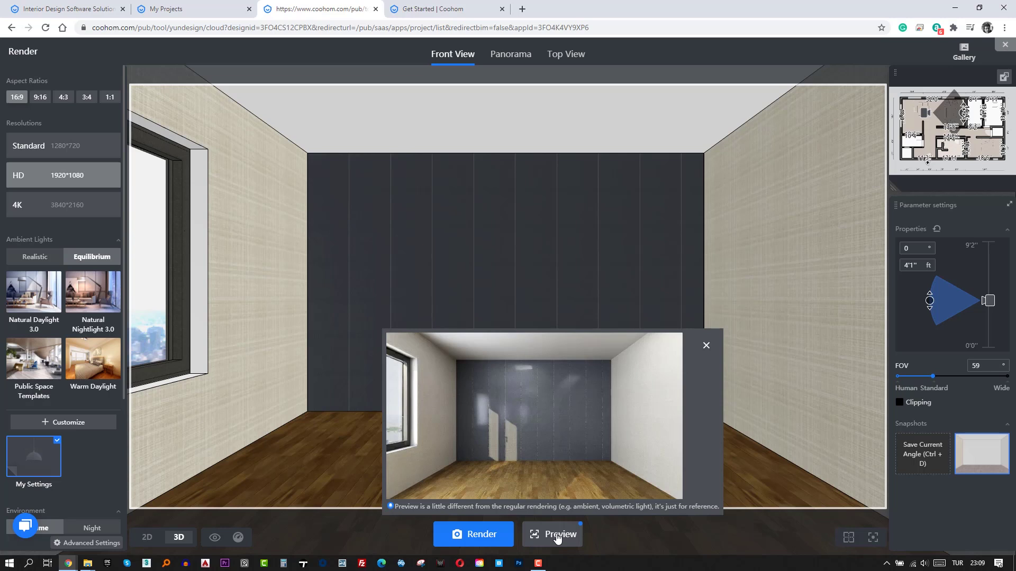
left_click(706, 347)
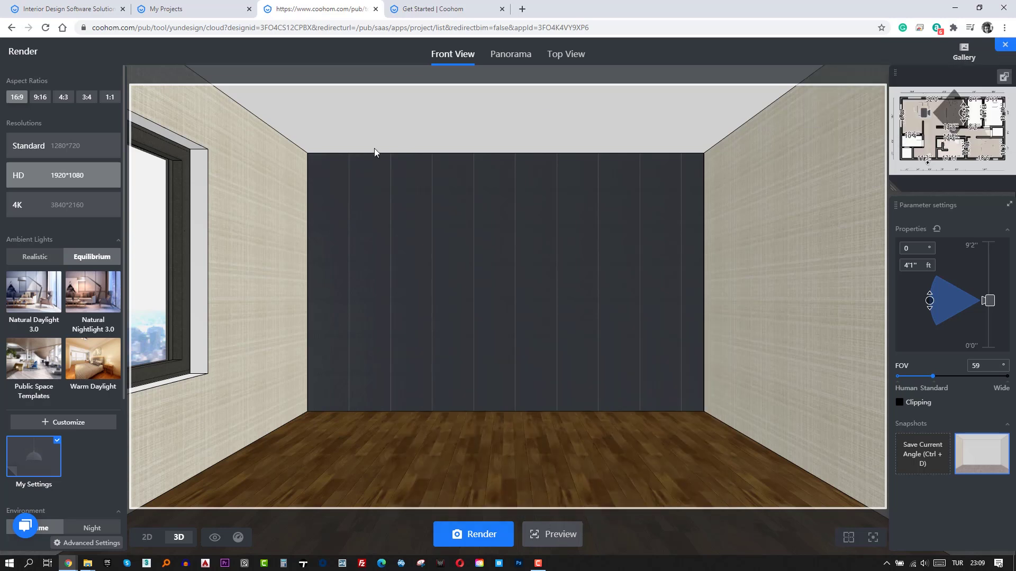
Step: Browse the furniture brands list and the B&B Italia product range
key("Escape")
left_click(64, 109)
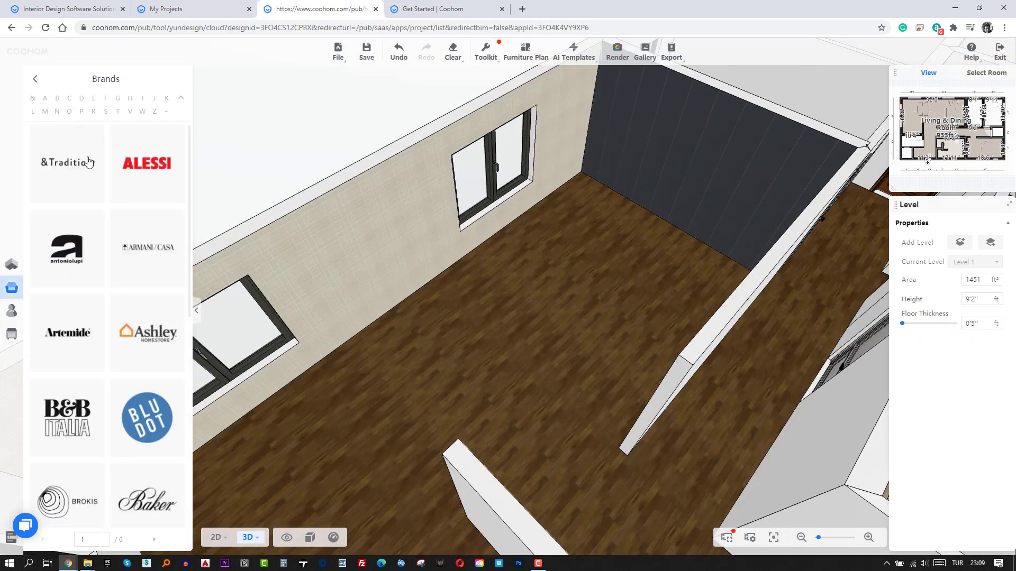
scroll(88, 162, "down", 5)
scroll(100, 307, "down", 5)
scroll(59, 113, "up", 10)
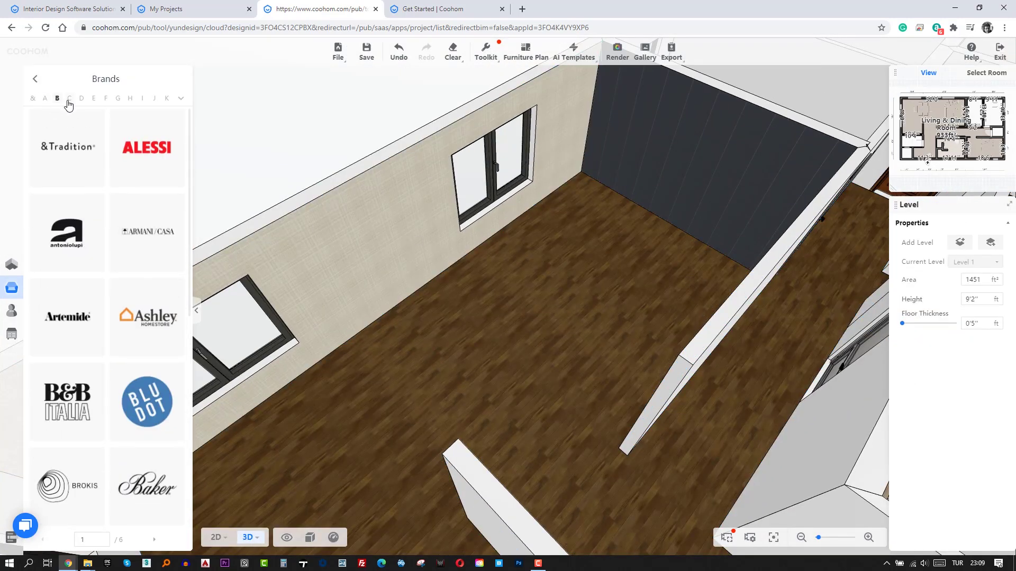
scroll(69, 105, "down", 5)
left_click(76, 155)
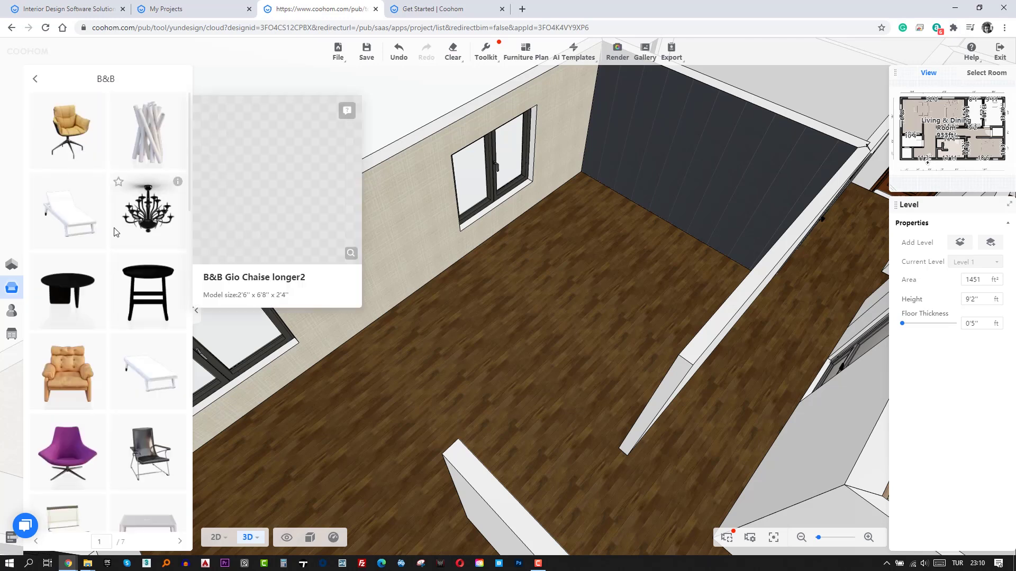
scroll(112, 229, "down", 3)
scroll(112, 229, "down", 3)
scroll(112, 230, "down", 3)
scroll(112, 230, "down", 3)
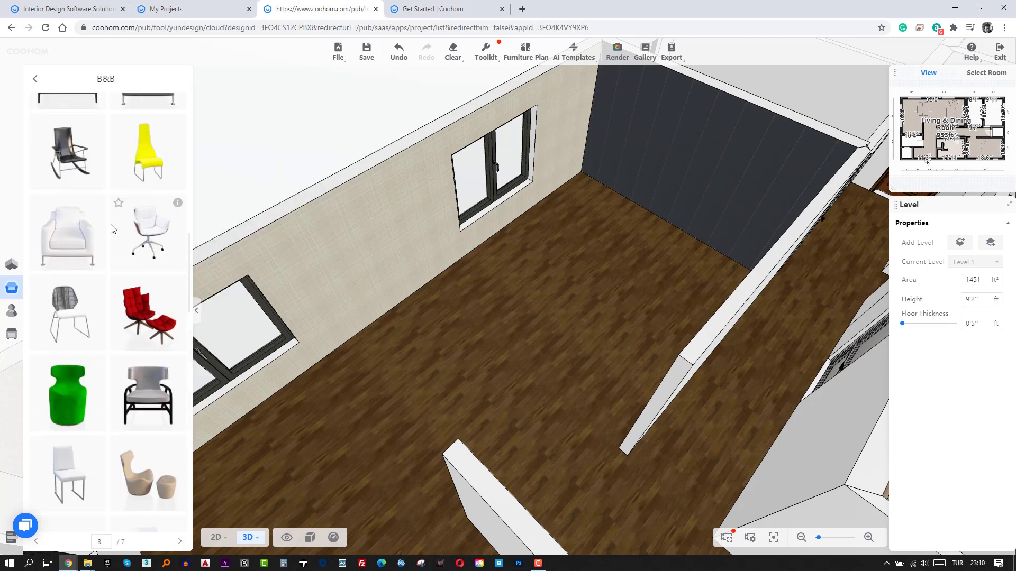
scroll(112, 230, "down", 3)
scroll(112, 229, "down", 3)
scroll(112, 228, "down", 3)
scroll(111, 228, "down", 3)
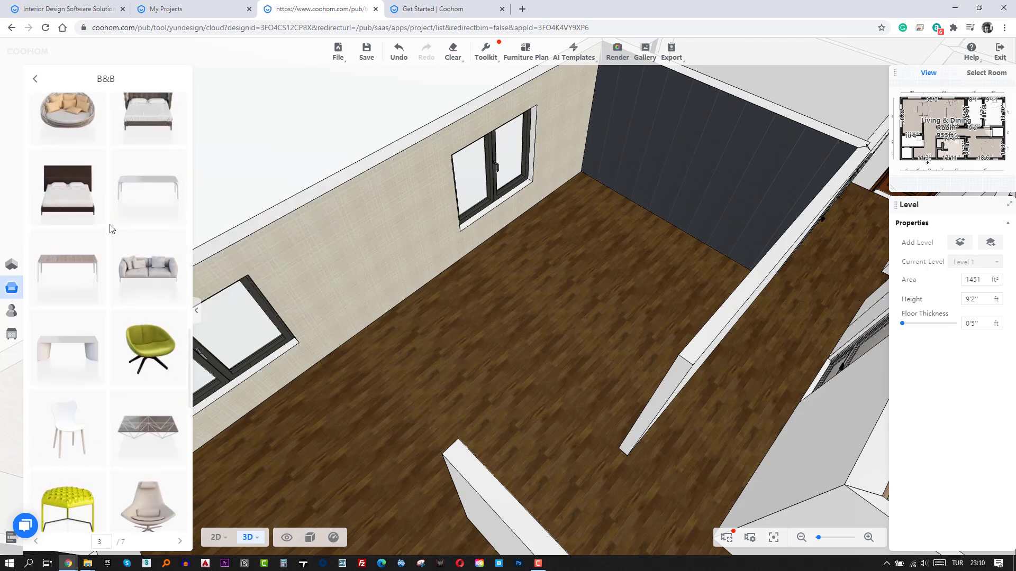
scroll(112, 229, "down", 3)
scroll(111, 228, "down", 3)
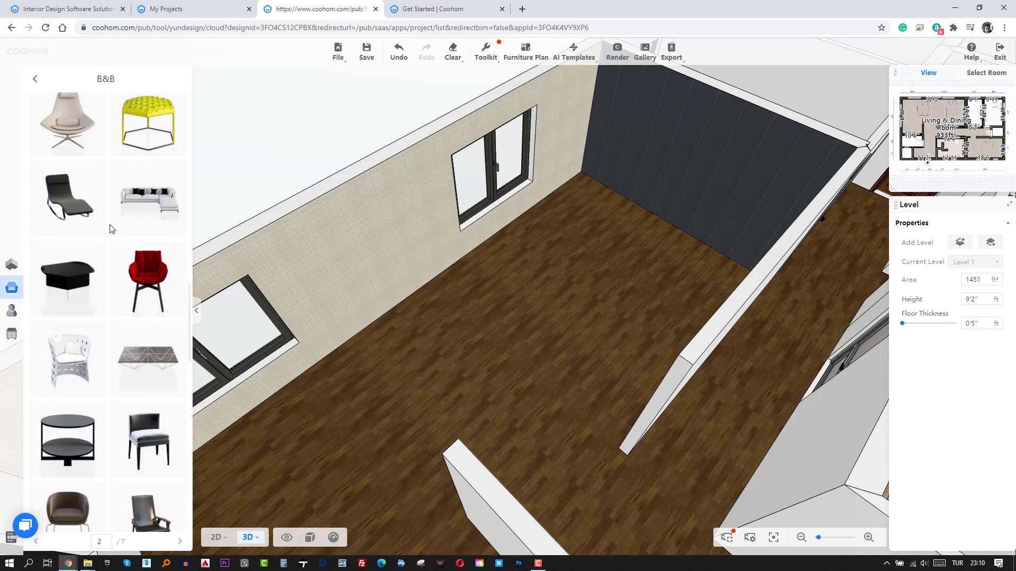
left_click(35, 79)
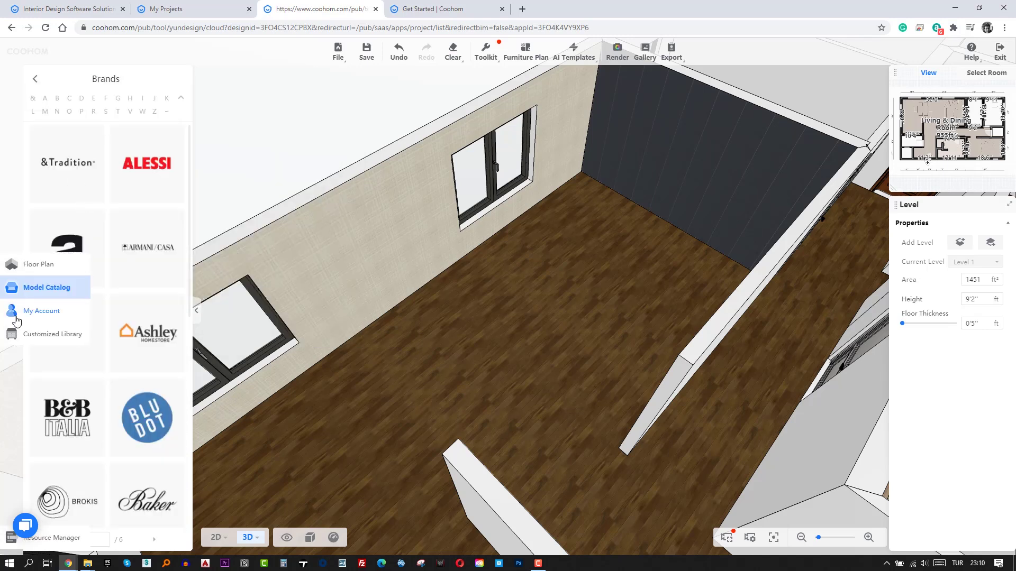
Step: Look through account favorites, the My Furniture Combinations folder and the customized library
left_click(37, 310)
left_click(12, 334)
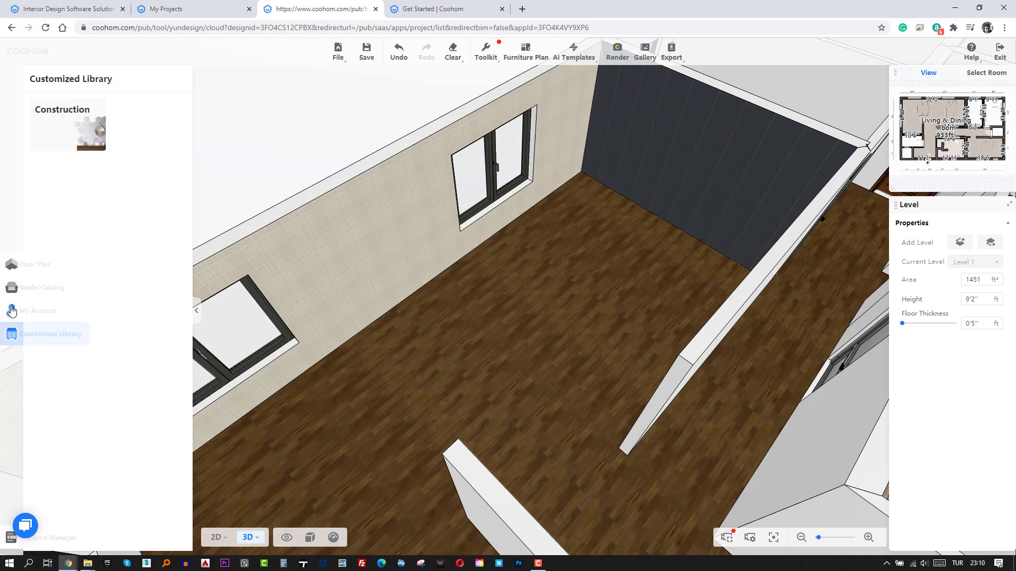
left_click(47, 310)
left_click(63, 232)
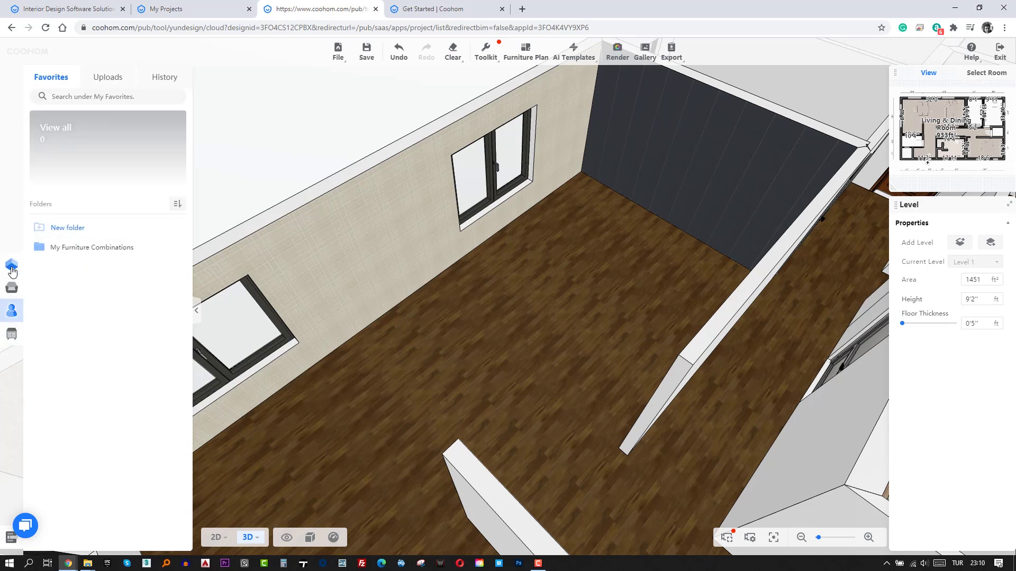
left_click(77, 248)
left_click(12, 334)
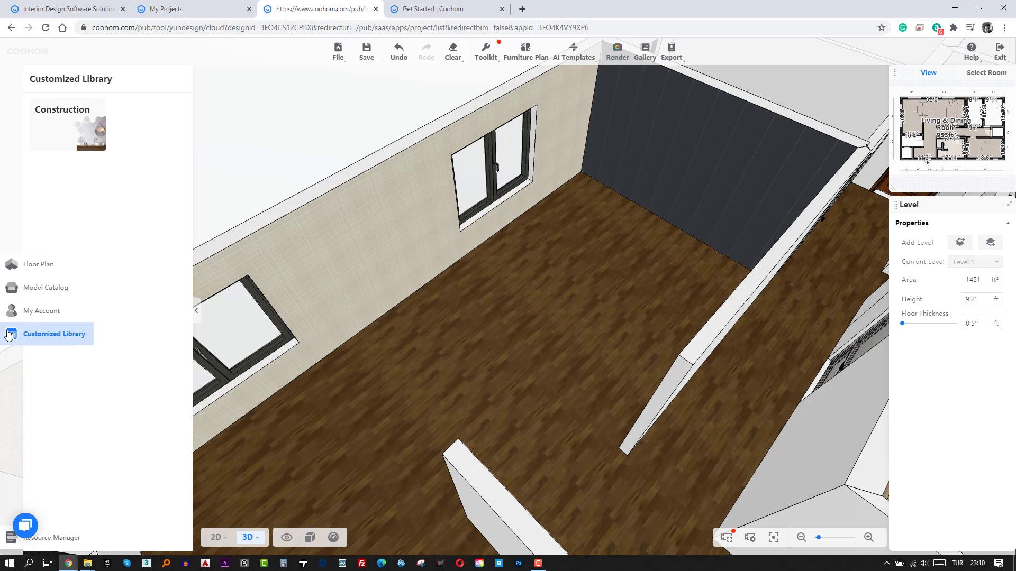
left_click(11, 290)
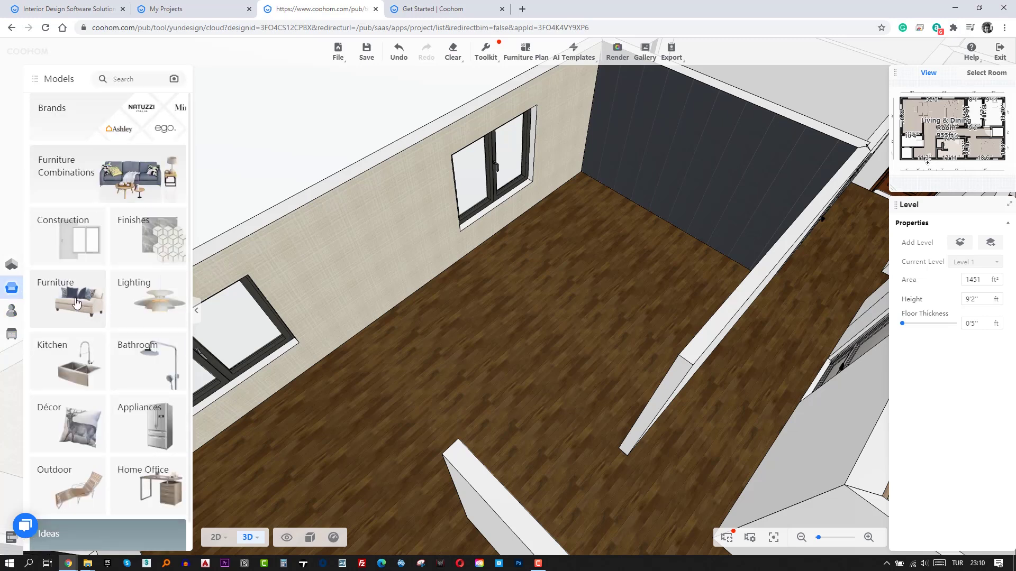
Step: Place a grey sofa set from Furniture Combinations > Sofa Sets near the dark accent wall
left_click(69, 173)
left_click(49, 147)
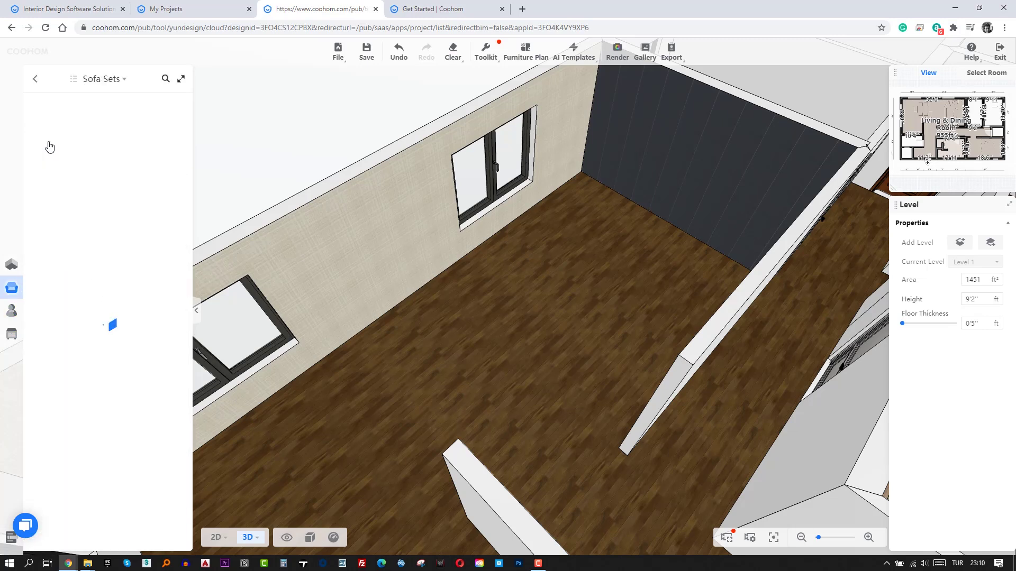
scroll(87, 245, "down", 5)
scroll(87, 246, "down", 1)
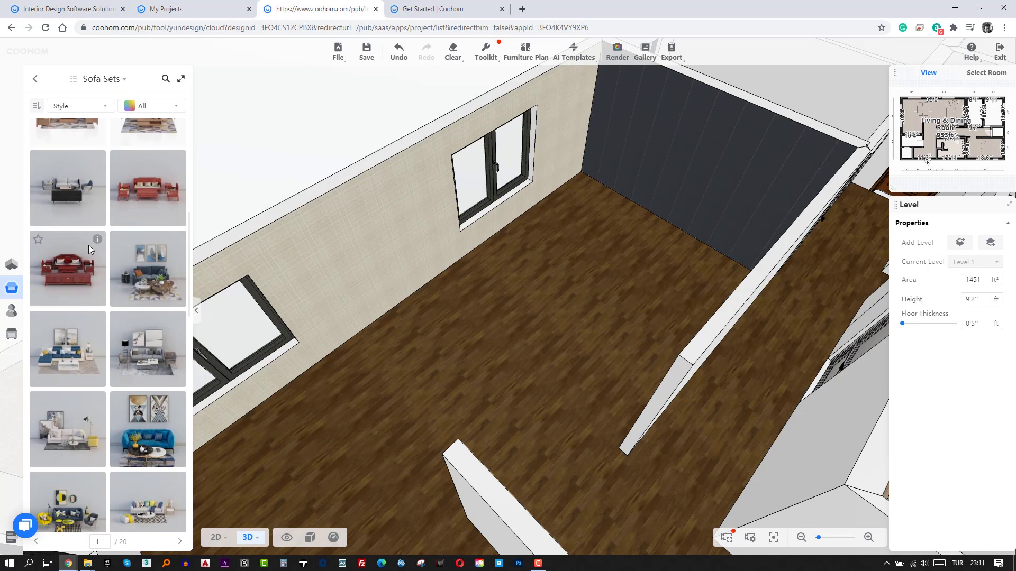
mouse_move(140, 354)
left_mouse_down()
mouse_move(589, 268)
mouse_move(586, 335)
mouse_move(556, 332)
left_mouse_up()
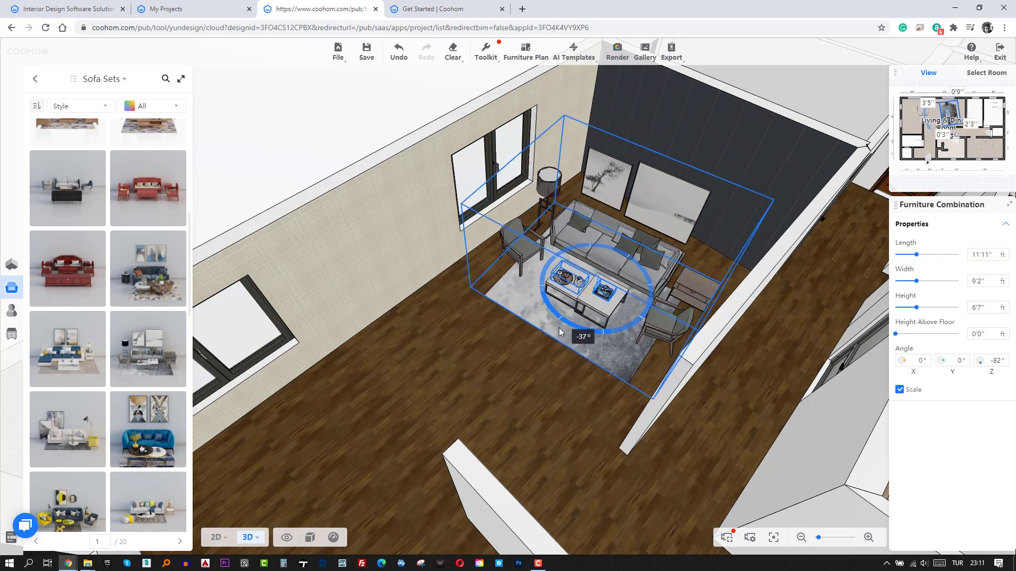
left_click_drag(591, 302, 452, 366)
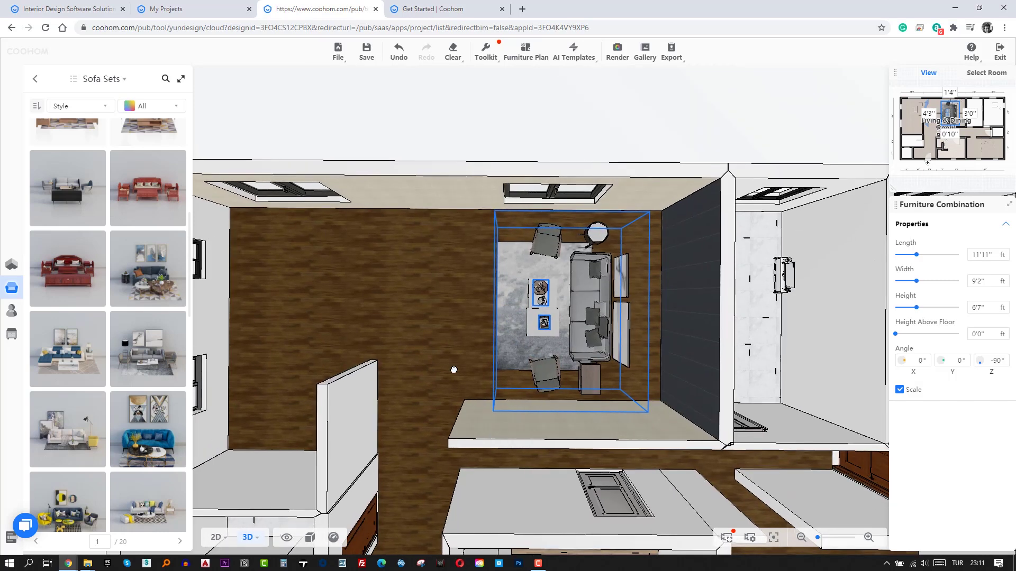
left_click(529, 312)
left_click_drag(508, 310, 557, 311)
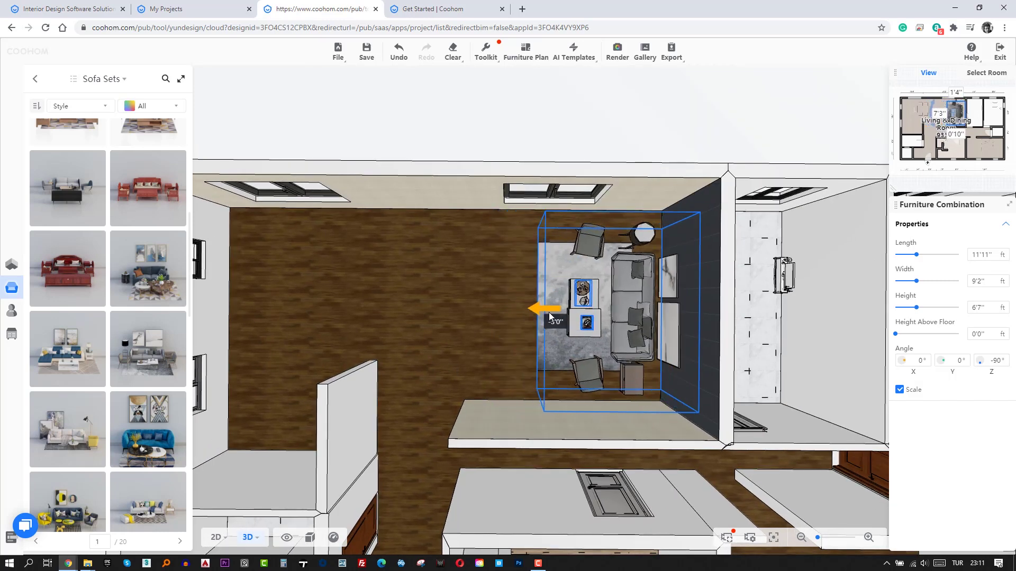
Step: Lower the render camera height to 3'0" and preview the front view
left_click(612, 62)
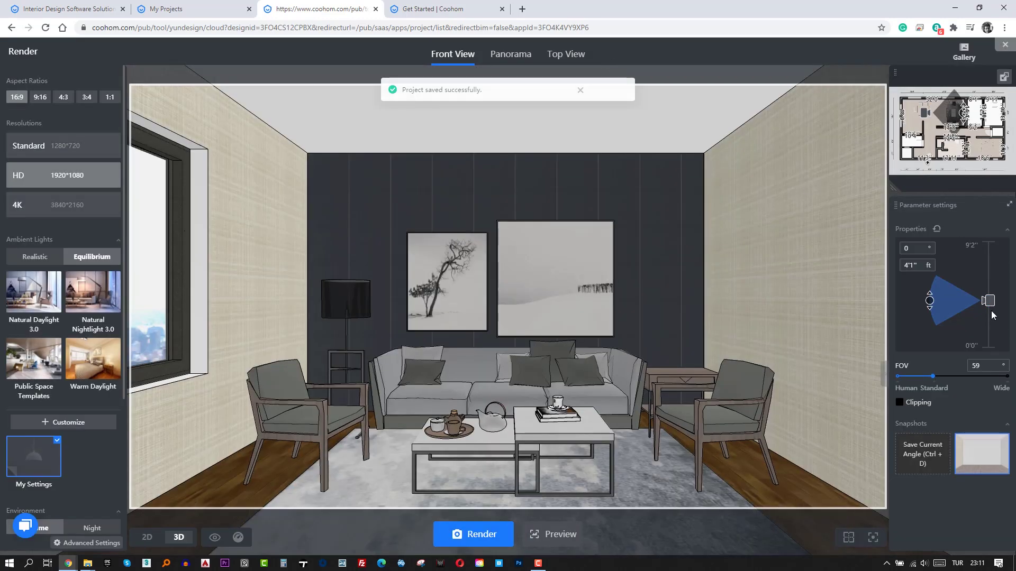
left_click_drag(991, 309, 989, 325)
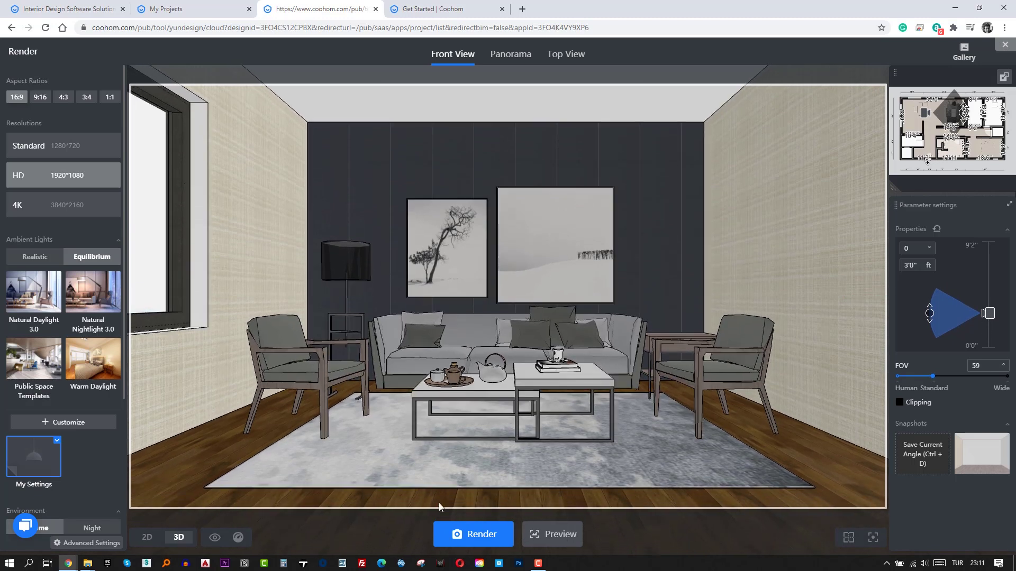
left_click(548, 536)
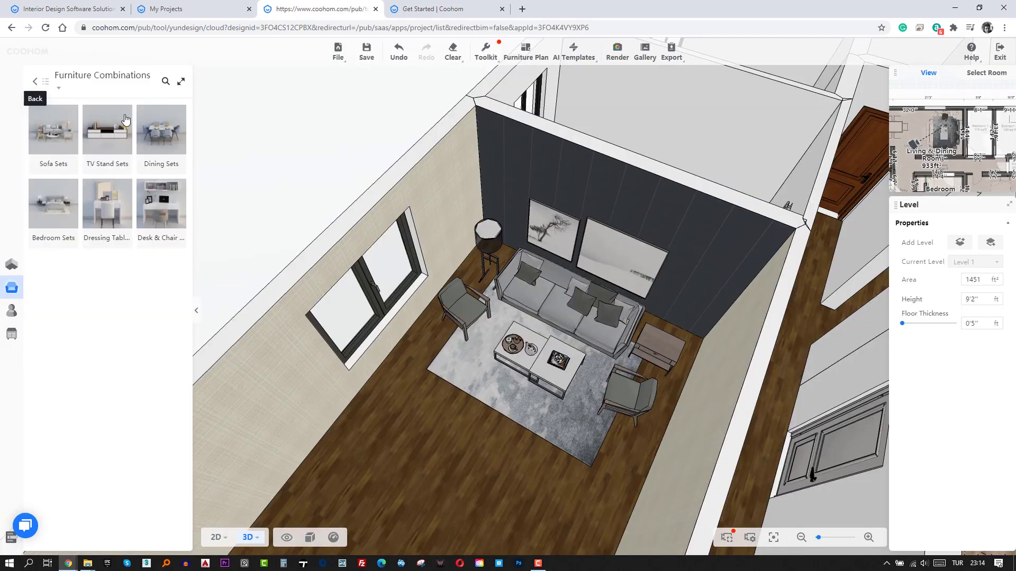
Step: Drag the grey-chair marble dining set from Dining Sets to the room's near end
mouse_move(102, 75)
left_click(165, 136)
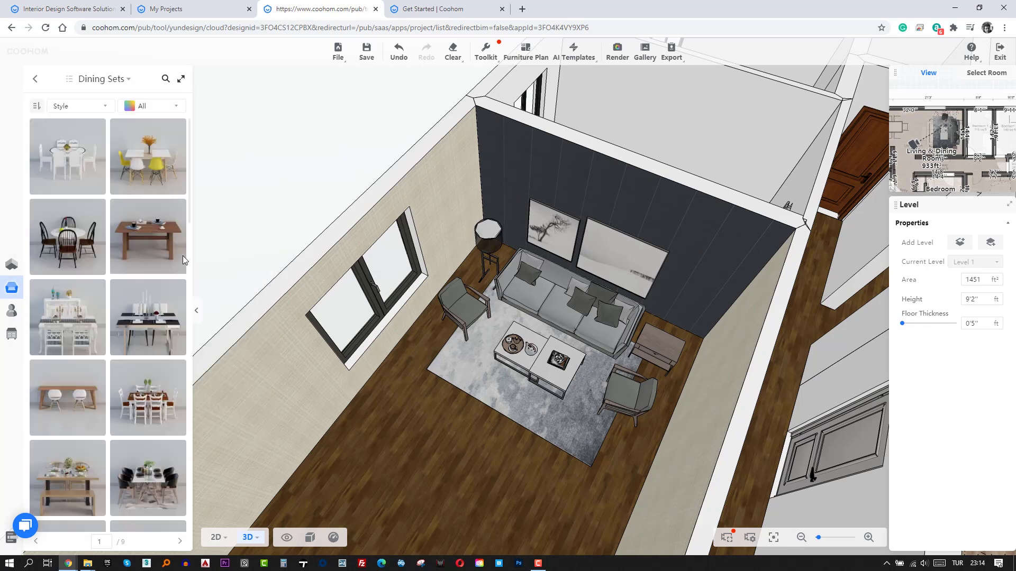
scroll(151, 328, "down", 1)
scroll(151, 328, "down", 4)
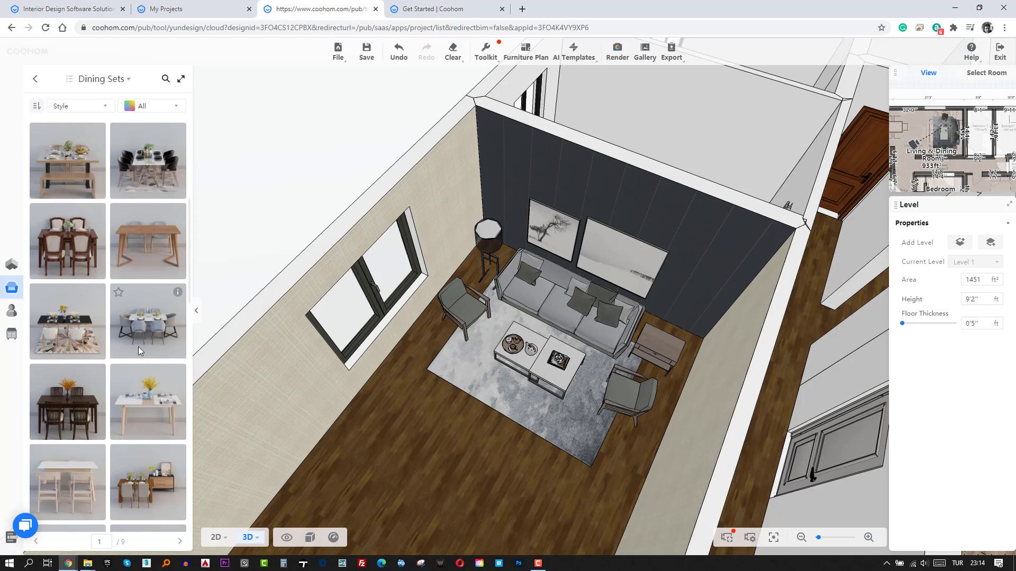
left_click_drag(151, 330, 421, 495)
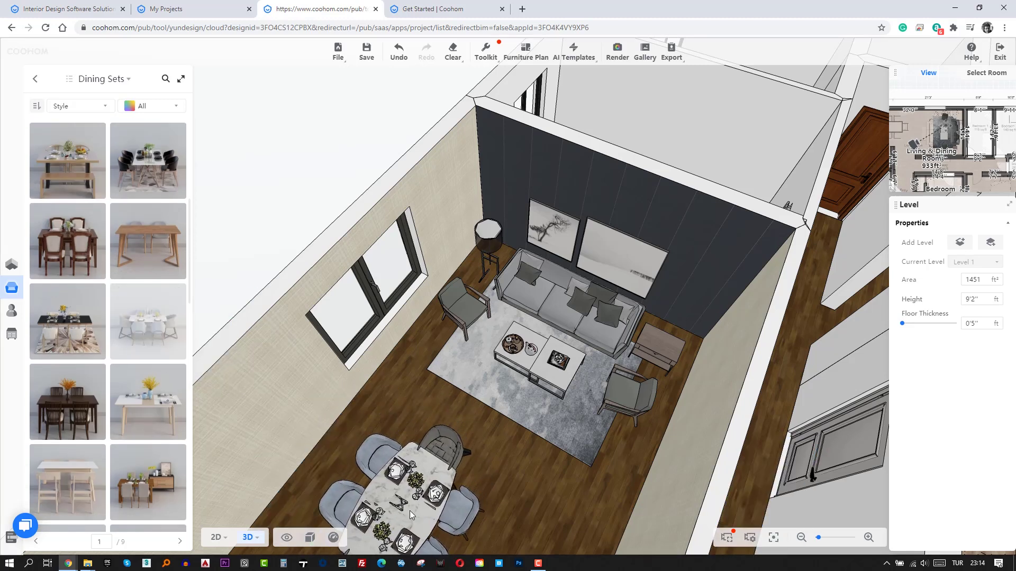
left_click_drag(422, 494, 410, 510)
Step: Apply a light pink patterned wallpaper finish to the navy accent wall and save it
double_click(545, 212)
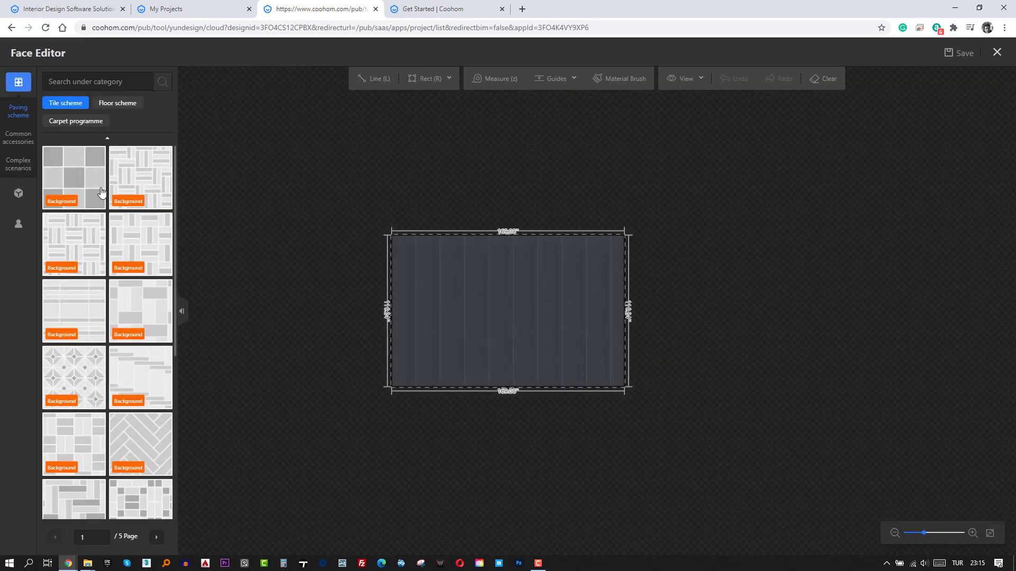
scroll(66, 426, "down", 5)
scroll(65, 423, "down", 5)
scroll(66, 424, "down", 5)
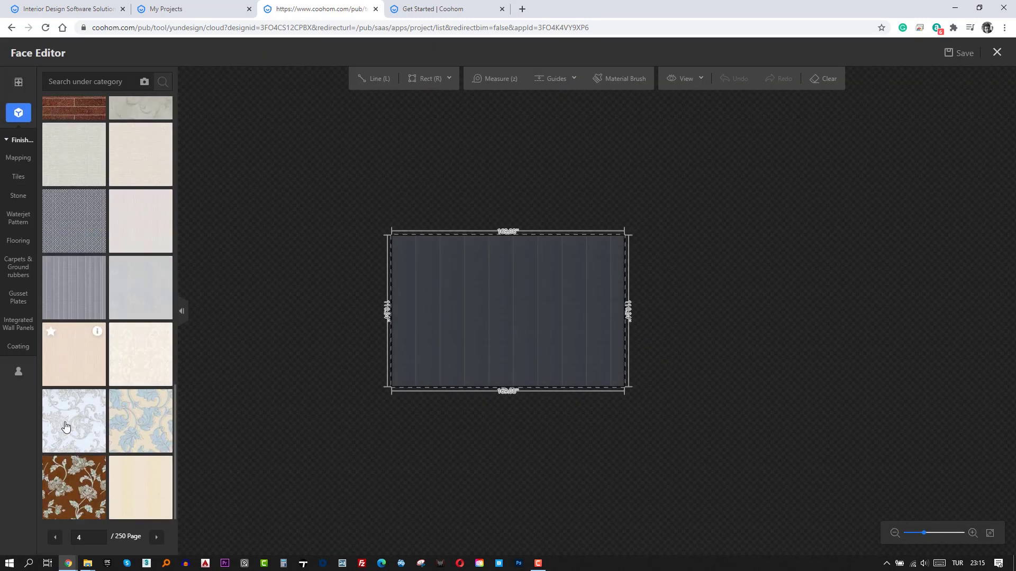
scroll(74, 418, "down", 3)
scroll(75, 417, "down", 5)
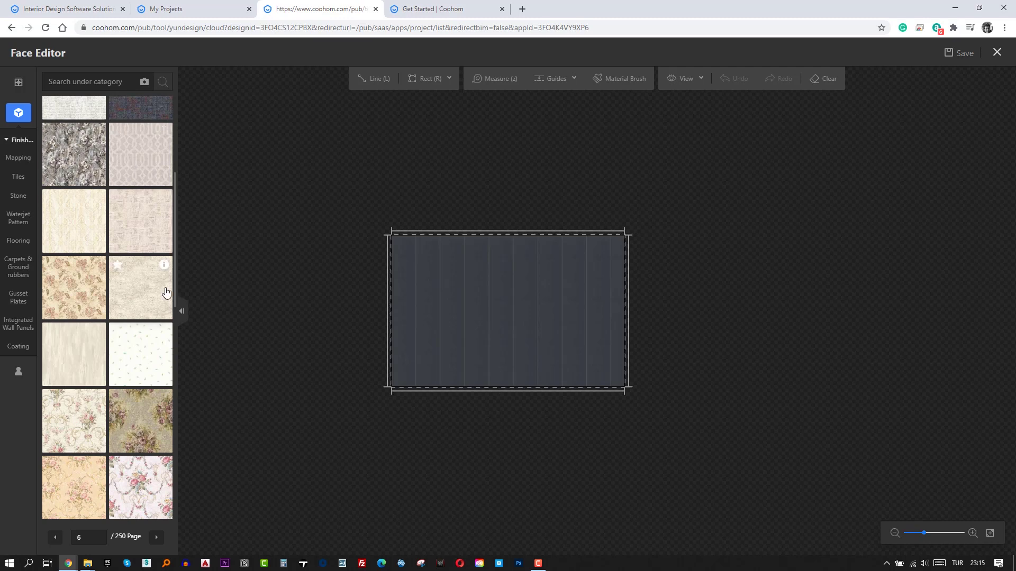
left_click(75, 416)
left_click(961, 53)
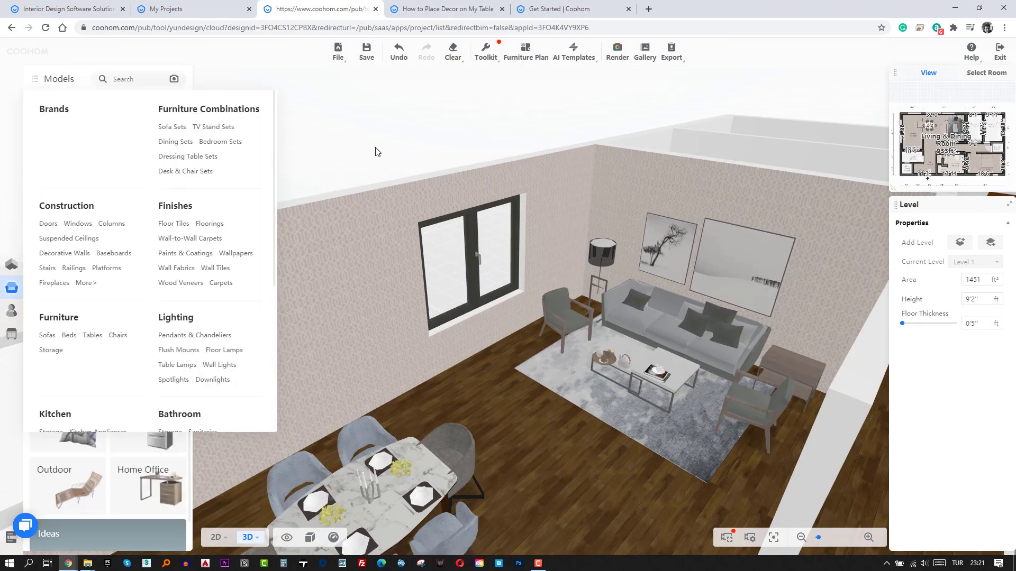
Step: Hang tall grey curtains on both sides of the living-room window
left_click(108, 133)
left_click_drag(67, 334, 415, 293)
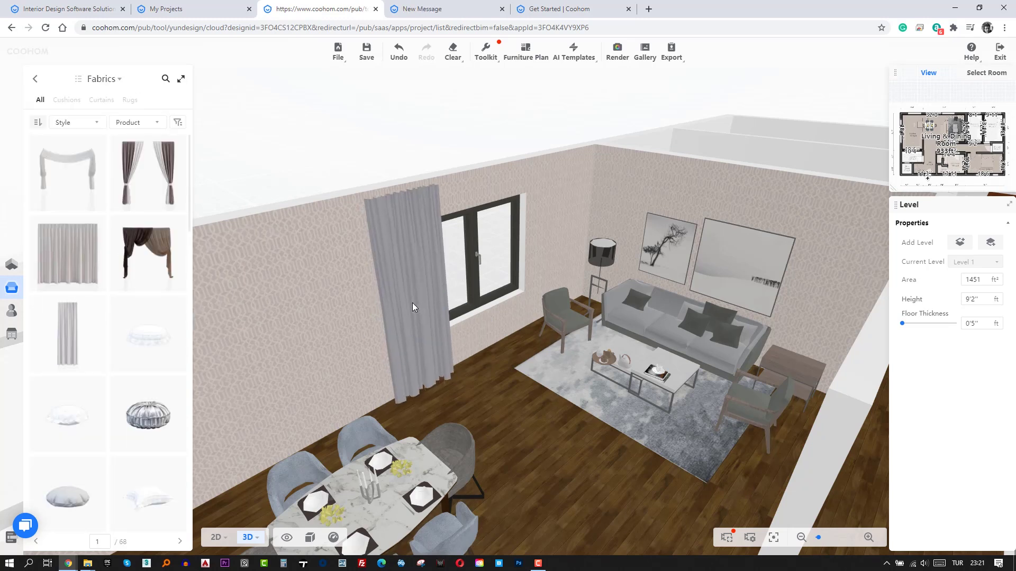
left_click(402, 300)
left_click(484, 157)
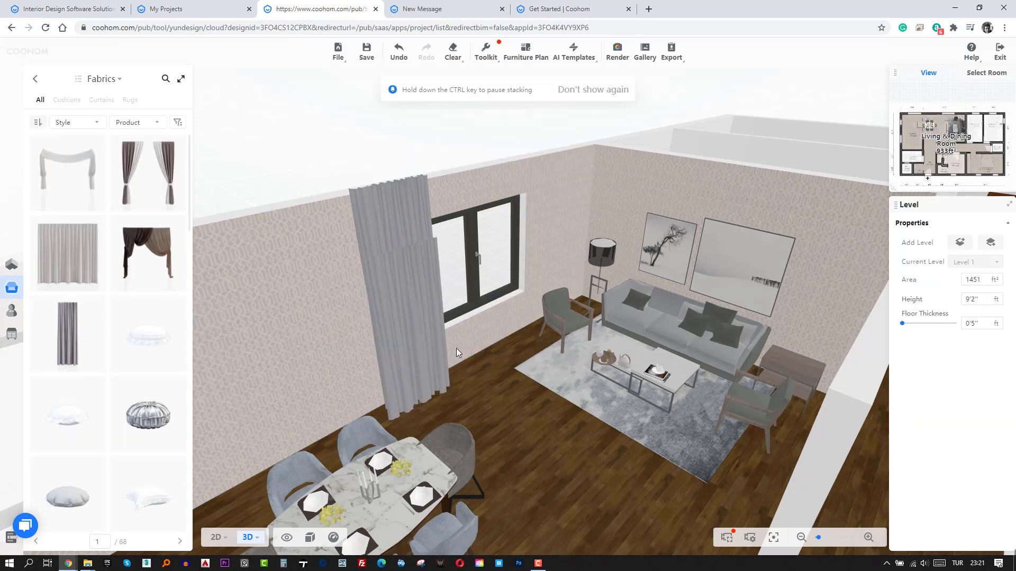
left_click(534, 250)
Step: Place the brown chandelier from Pendants & Chandeliers over the living area
left_click(34, 78)
left_click(50, 360)
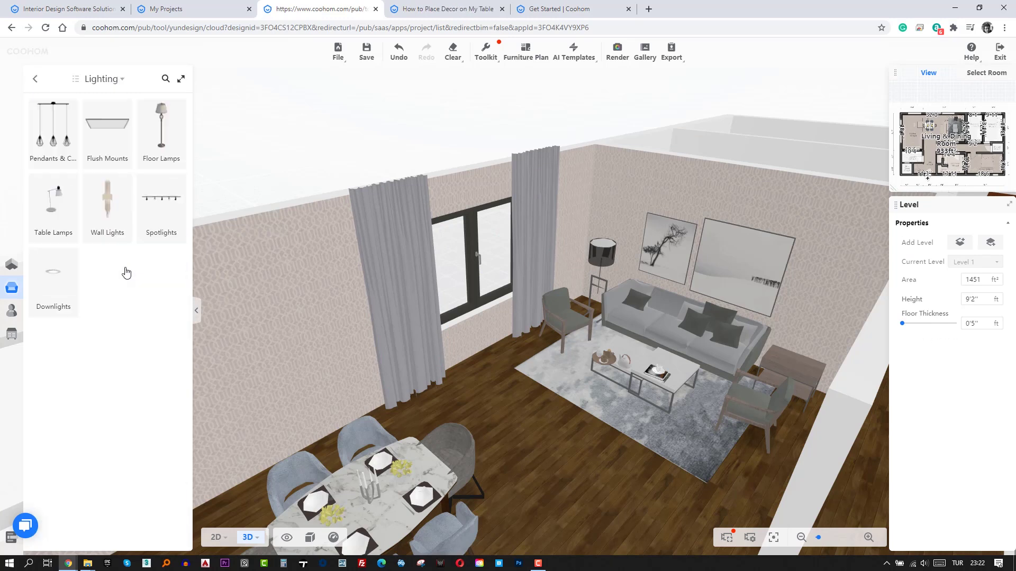
left_click(53, 129)
scroll(74, 338, "down", 3)
scroll(109, 349, "down", 3)
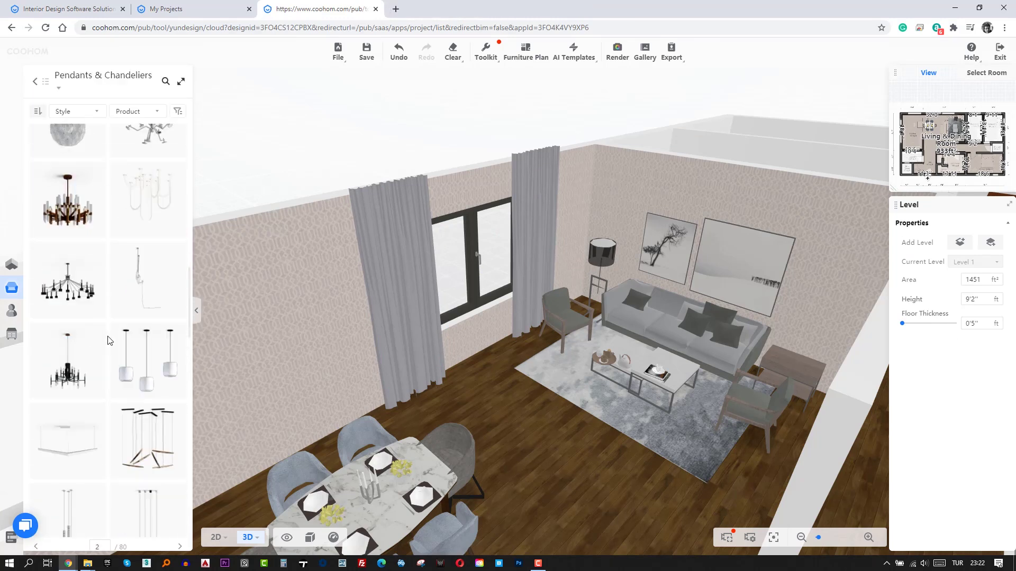
scroll(110, 318, "down", 3)
scroll(110, 317, "down", 2)
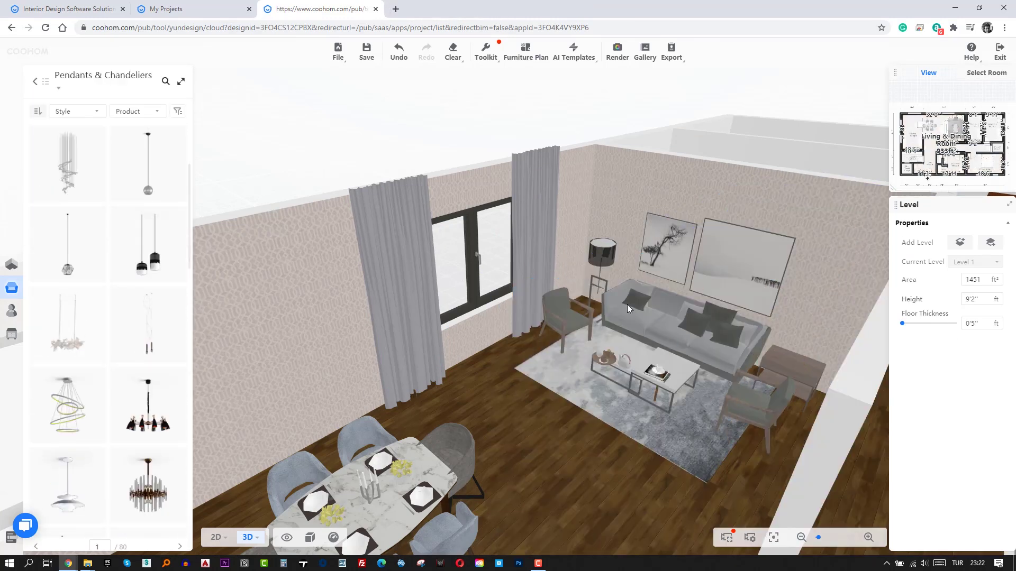
scroll(108, 317, "up", 2)
left_click(68, 159)
left_click(613, 248)
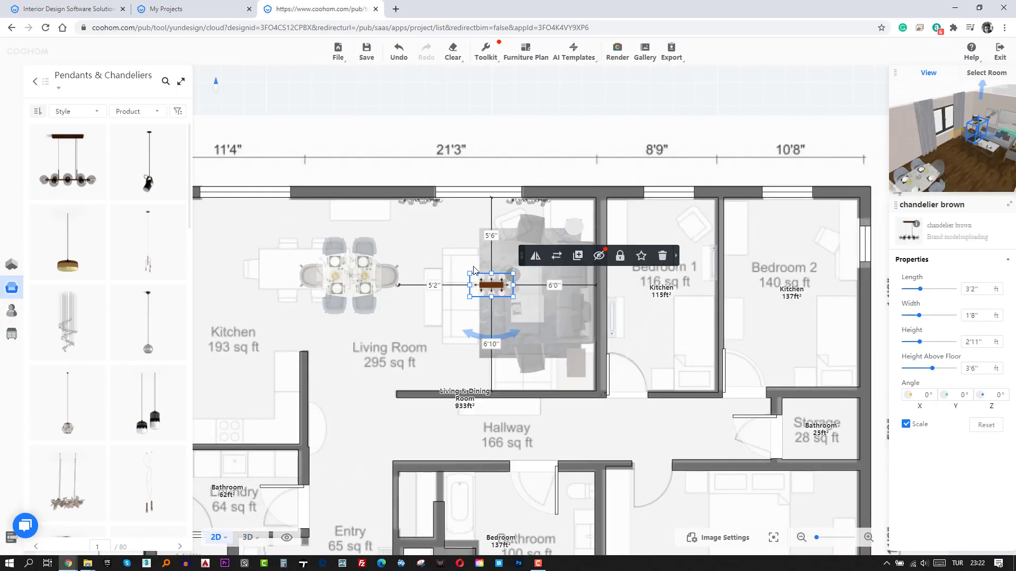
Step: Raise the chandelier until Height Above Floor reads 6'3"
scroll(473, 270, "up", 2)
left_click(617, 52)
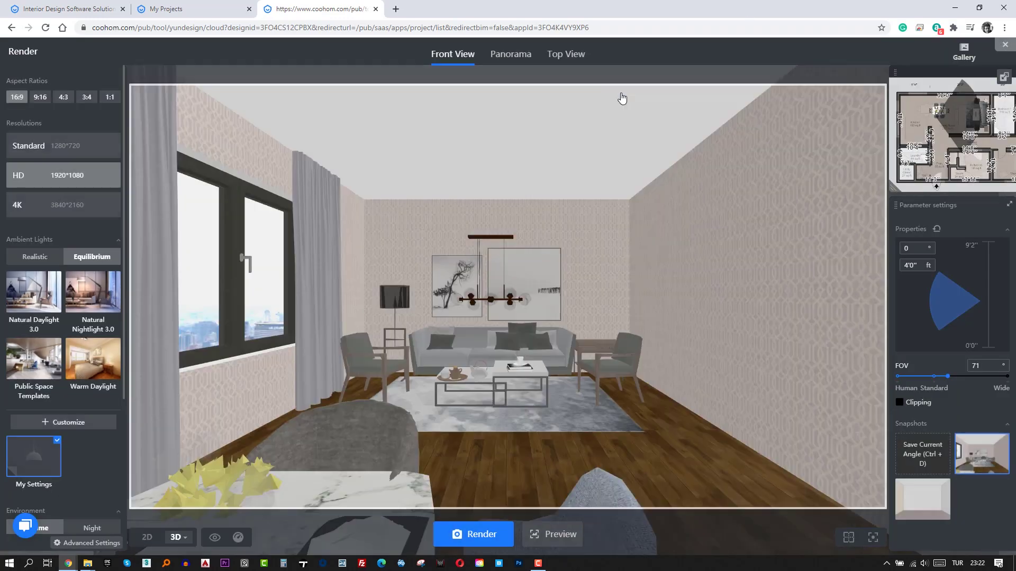
left_click(1004, 44)
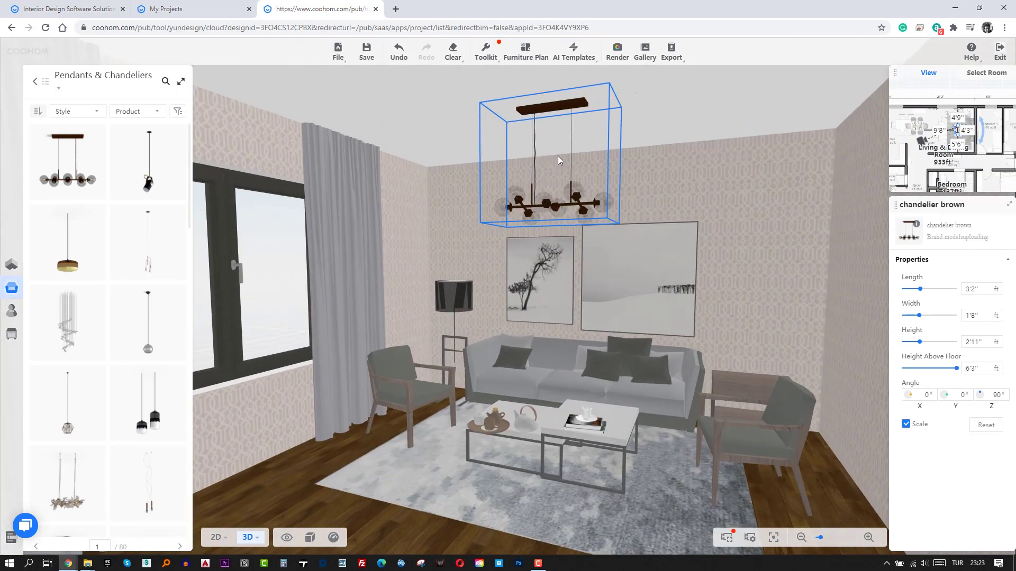
left_click_drag(559, 174, 556, 151)
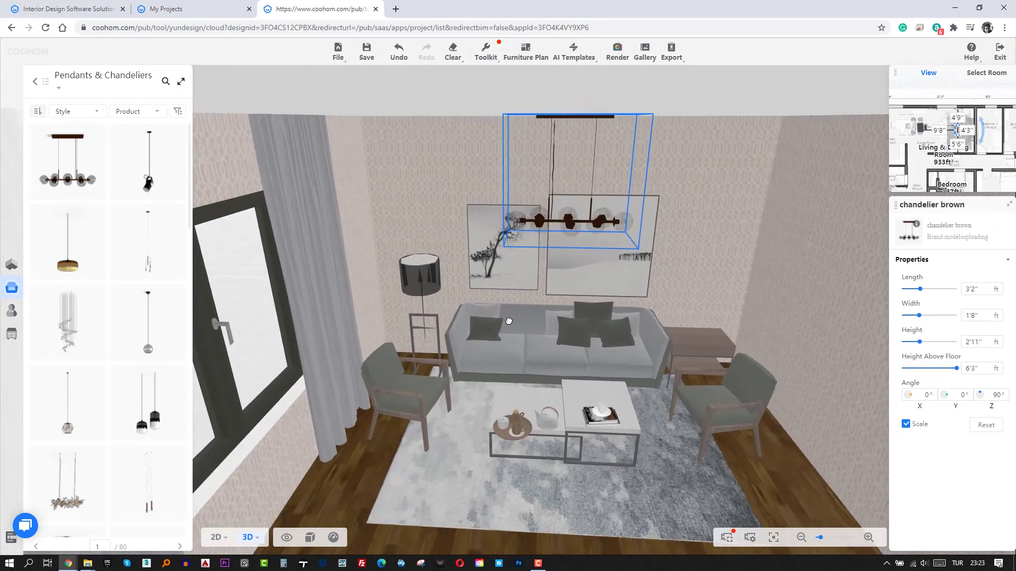
Step: Open Render to preview the front view with the new chandelier
left_click(616, 52)
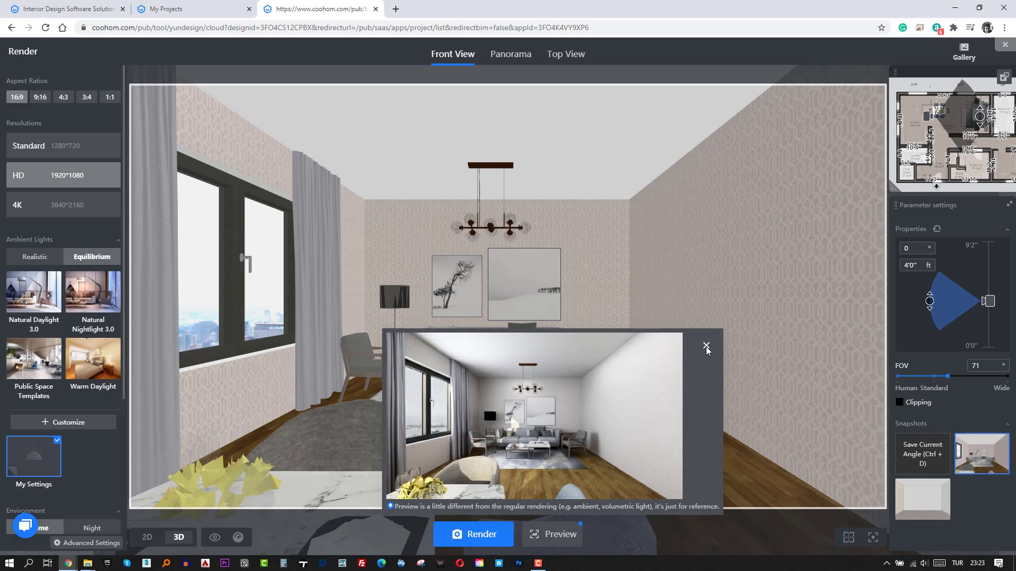
Step: Exit the preview and Render, check the dining set in 2D and 3D, then reopen Render
left_click(706, 346)
left_click(1005, 45)
left_click(947, 134)
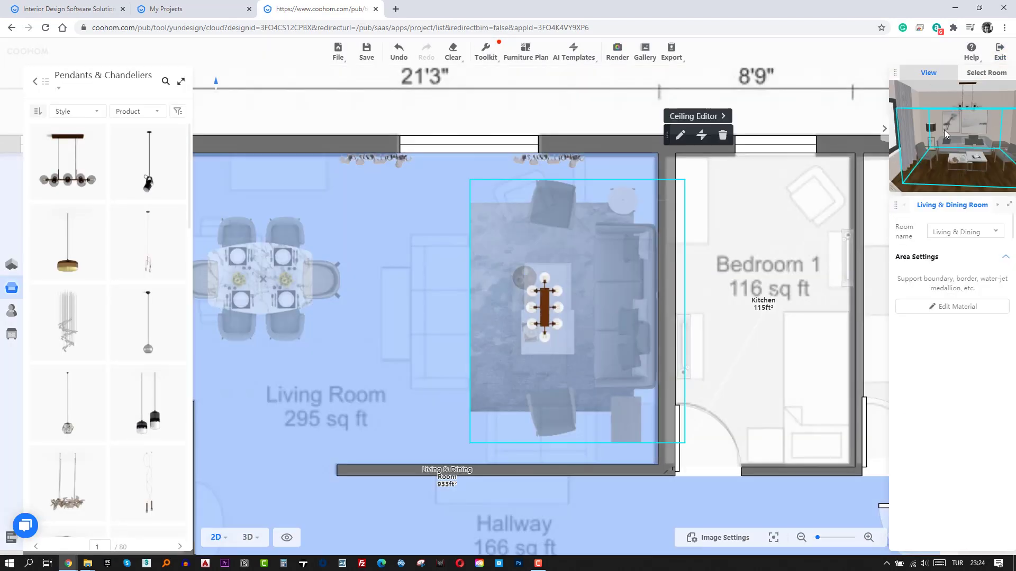
left_click(248, 537)
left_click(741, 200)
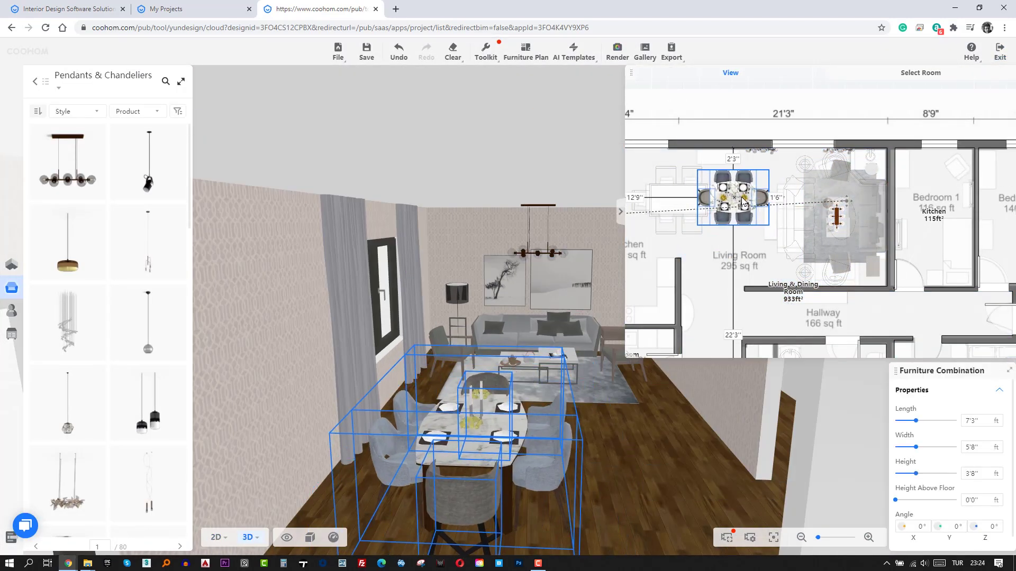
left_click(617, 52)
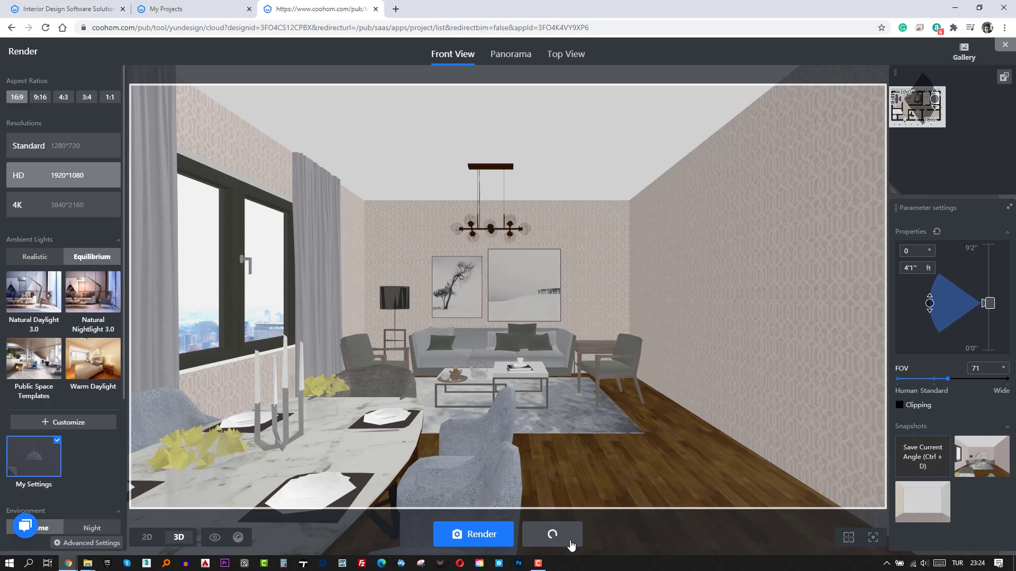
Step: Aim the camera from the dining chairs toward the sofa, set FOV to 59, and save the angle
left_click(709, 346)
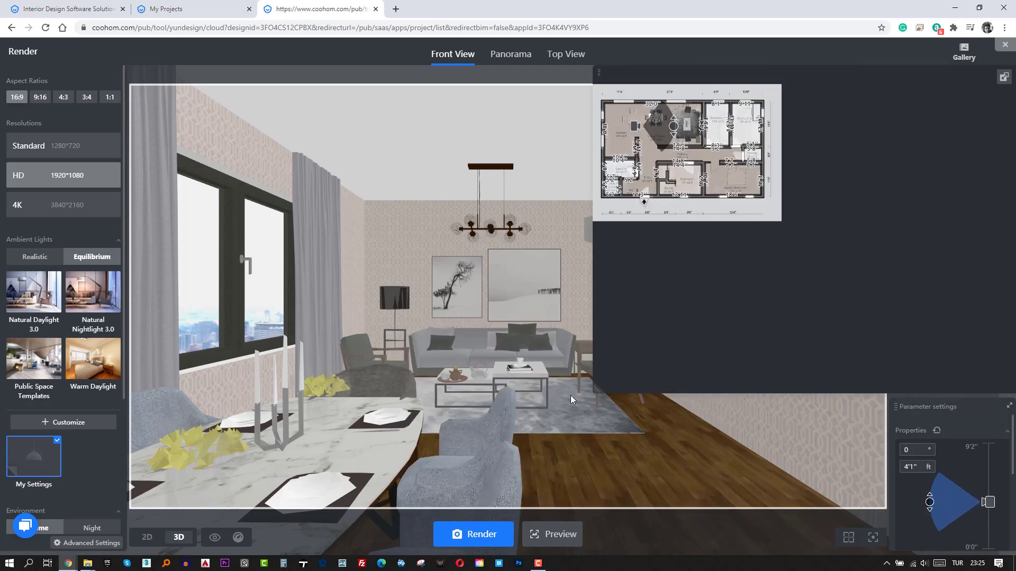
mouse_move(770, 257)
left_mouse_down()
mouse_move(805, 223)
mouse_move(776, 272)
left_mouse_up()
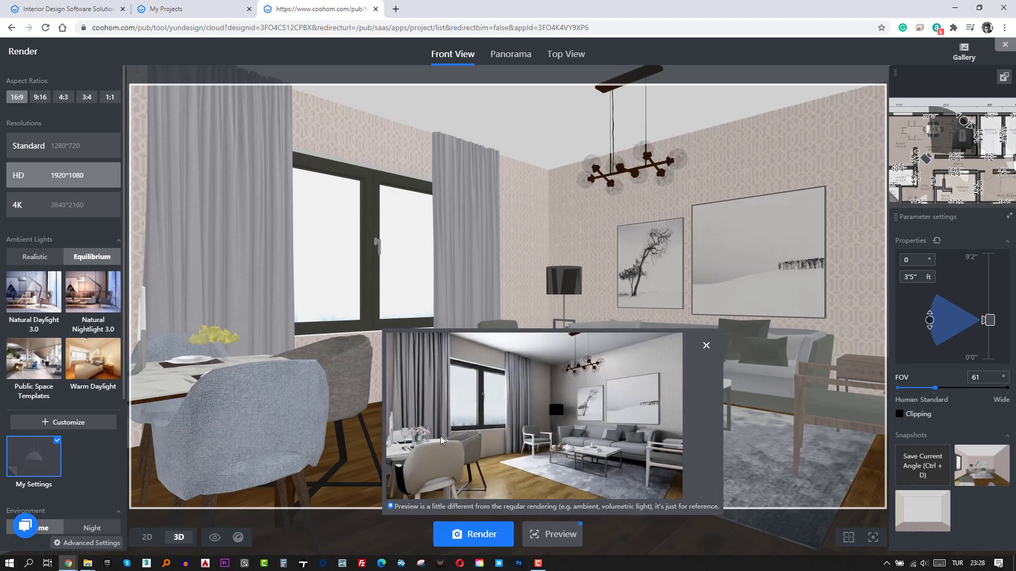
left_click(707, 345)
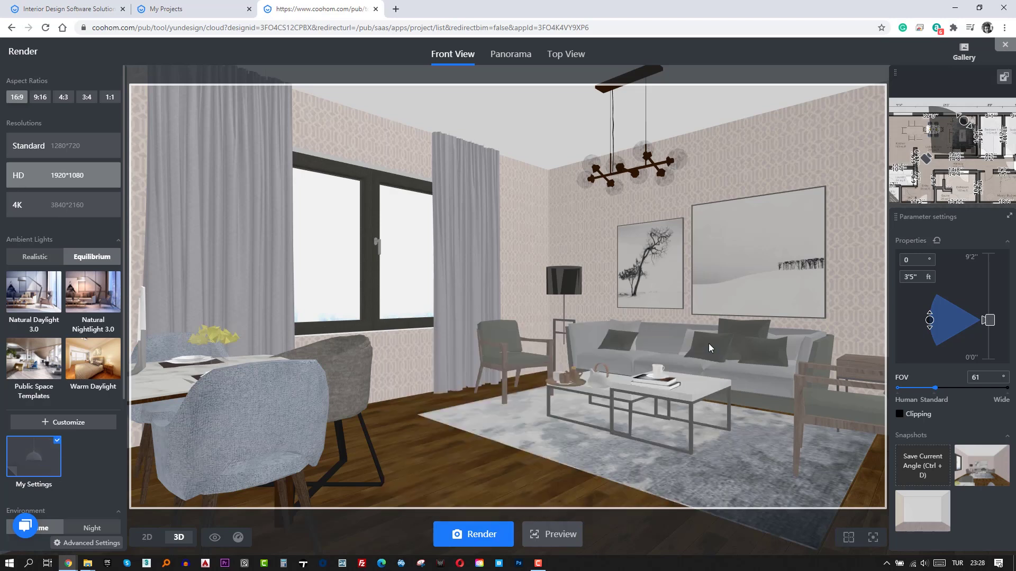
left_click(893, 198)
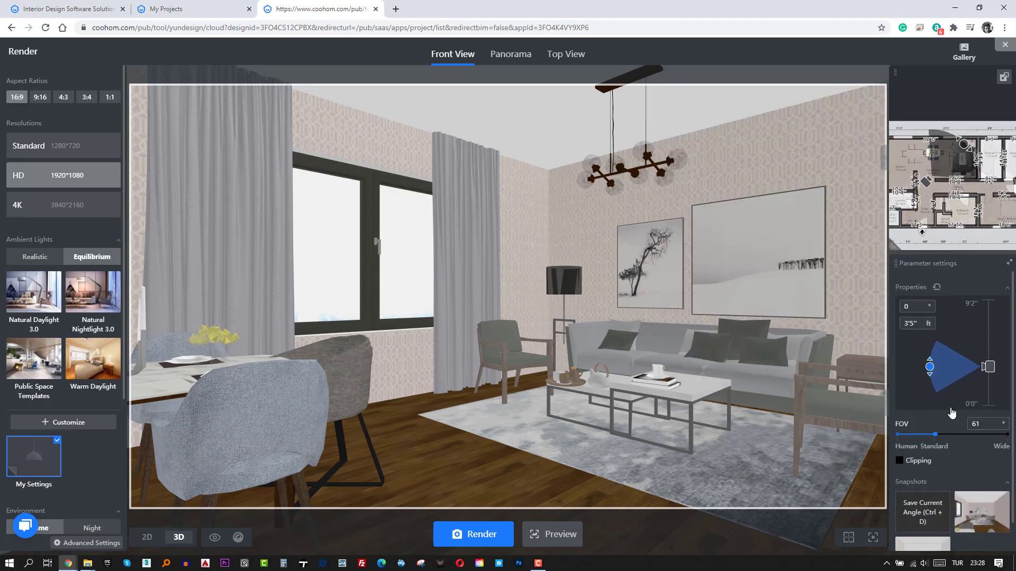
left_click_drag(934, 434, 932, 435)
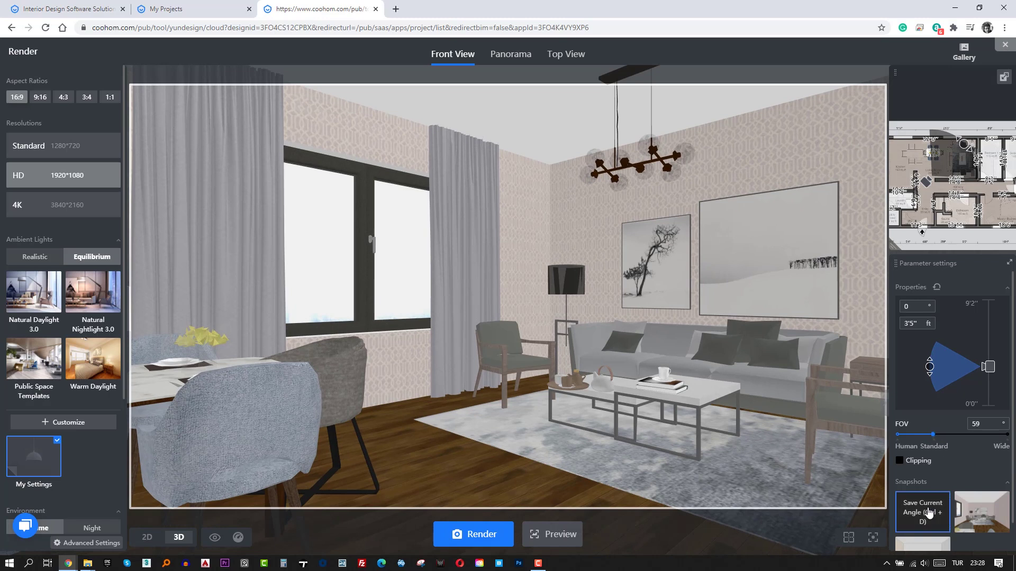
left_click(929, 512)
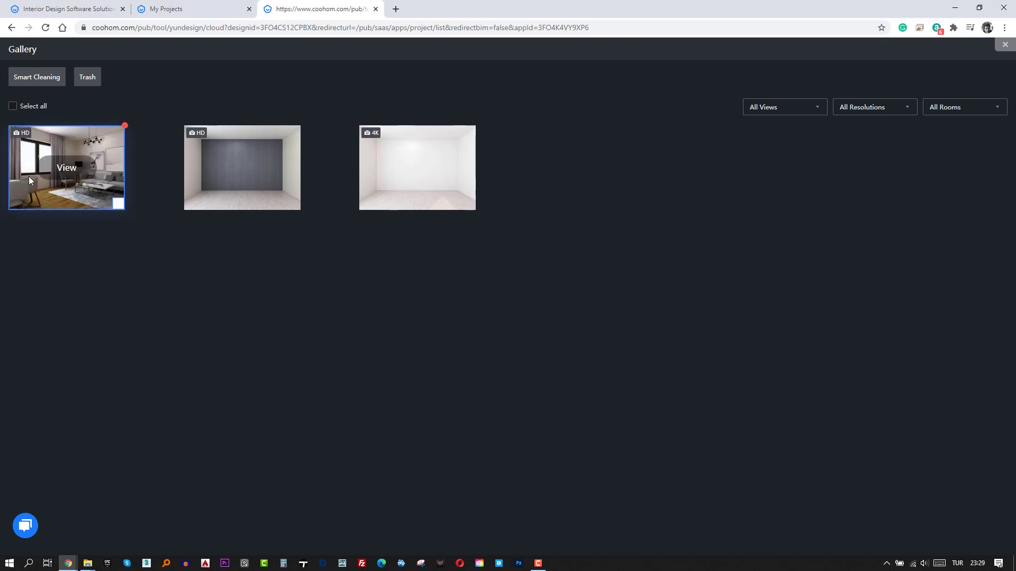
Step: Open the new render in Enhance Image and apply Automatic Beautification
left_click(30, 180)
left_click(484, 535)
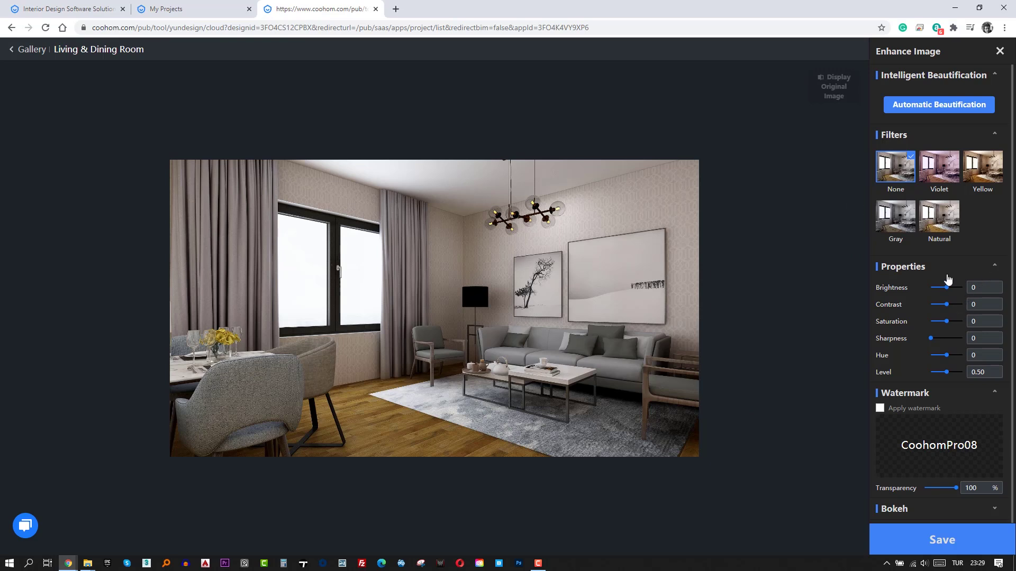
left_click(939, 104)
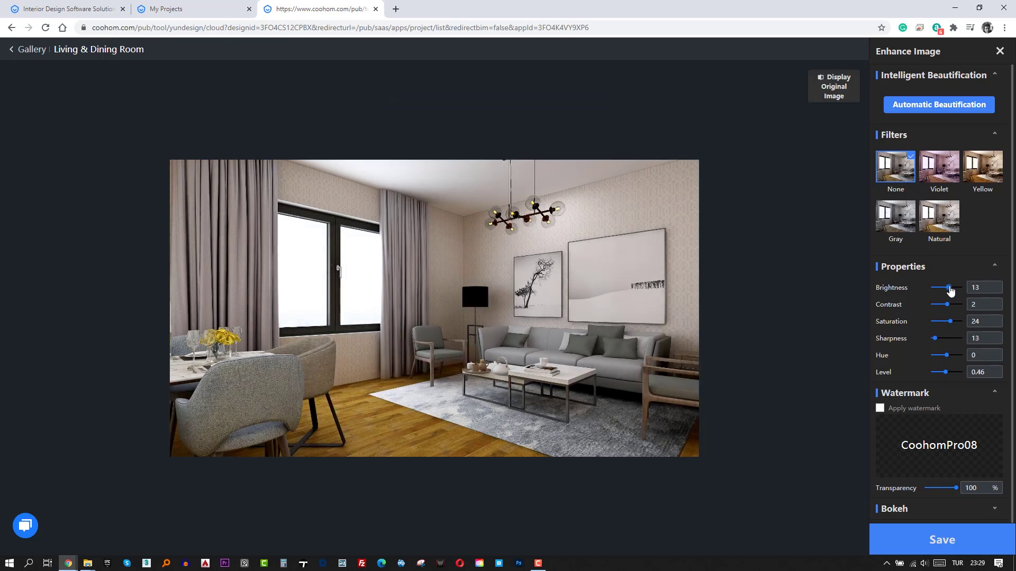
Step: Set brightness 30, contrast 13, sharpness 37, and tweak saturation, hue and level to 0.37
left_click(951, 288)
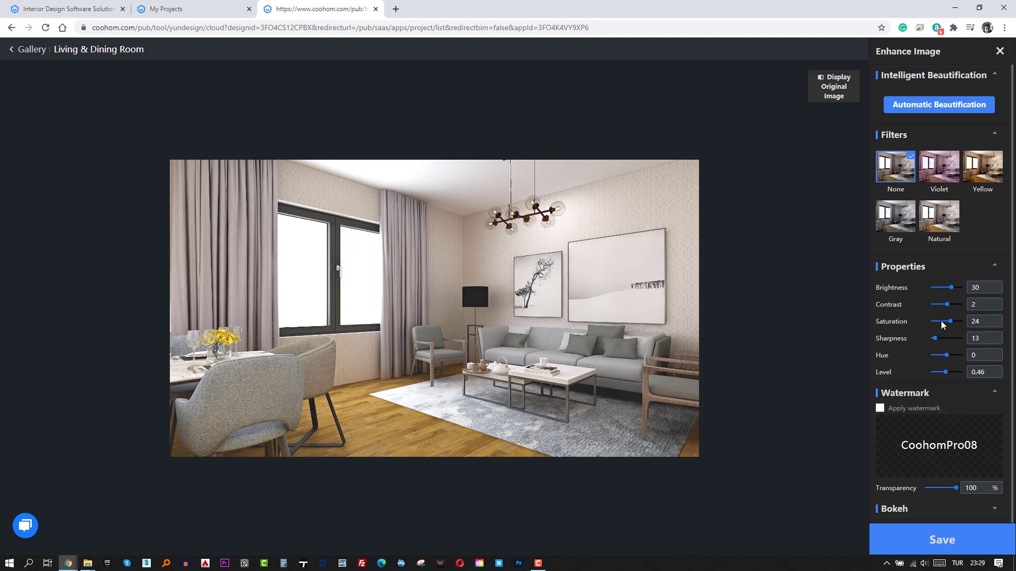
left_click(941, 321)
left_click(948, 305)
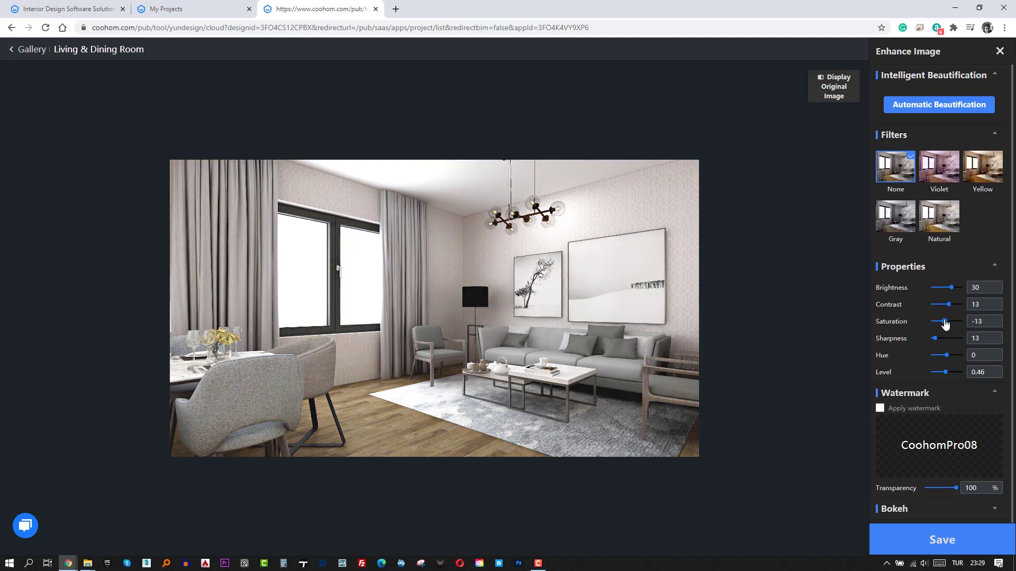
left_click(941, 338)
left_click(942, 355)
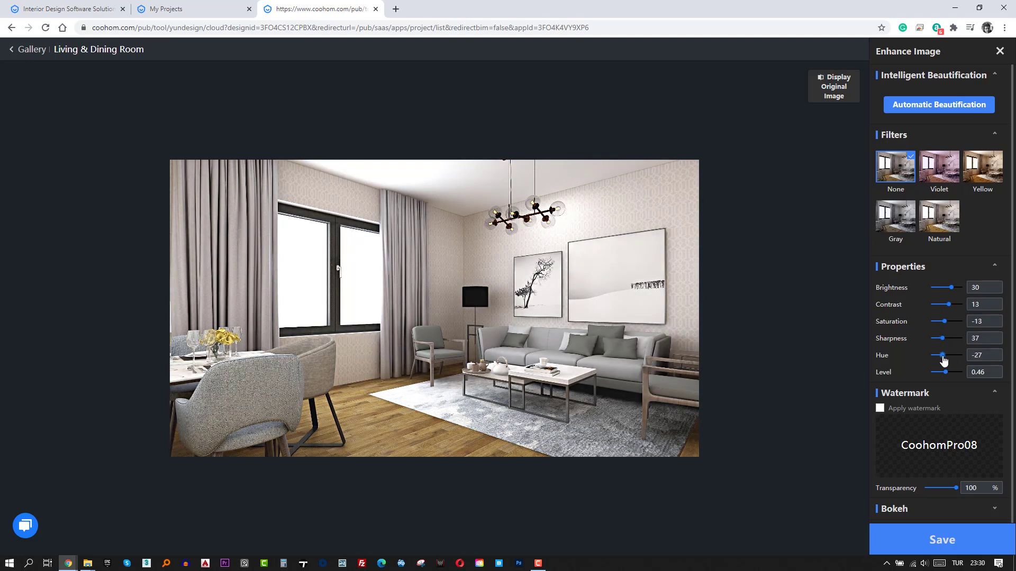
left_click_drag(943, 356, 946, 359)
left_click_drag(974, 322, 1013, 325)
left_click(945, 372)
Step: Try the Violet, Yellow, Gray and Natural filters, then return to None
left_click(939, 166)
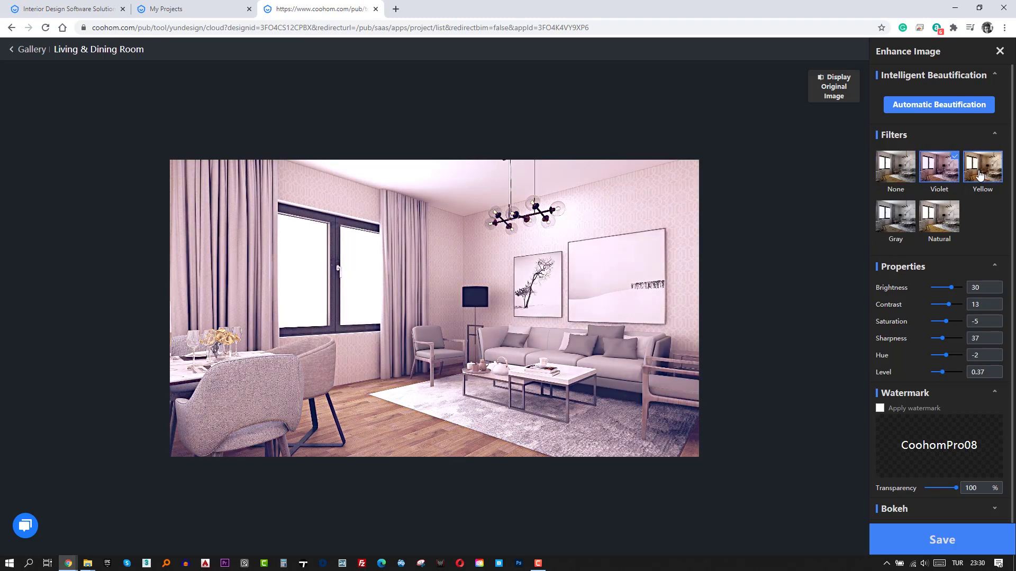
left_click(983, 167)
left_click(899, 228)
left_click(939, 248)
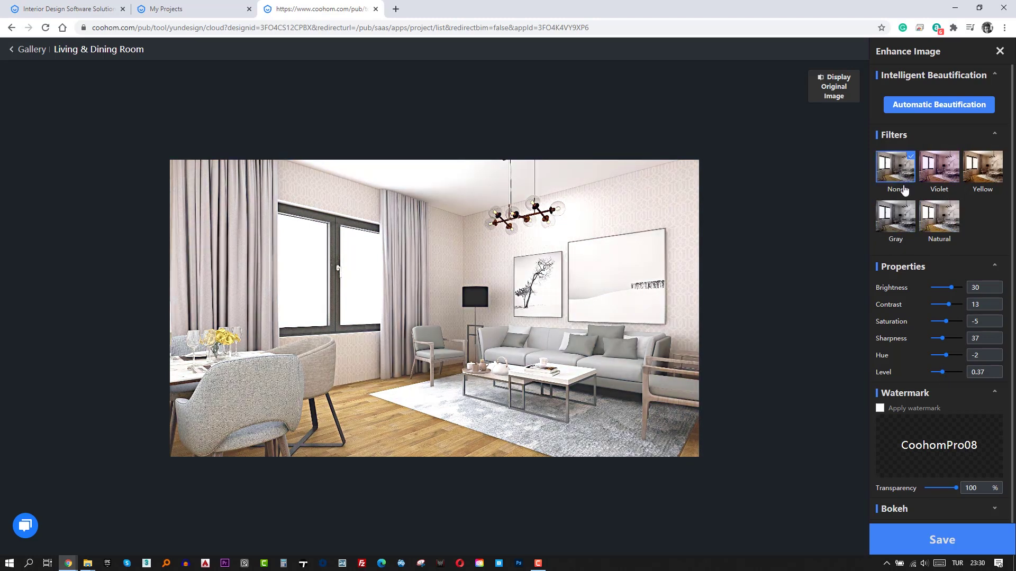
left_click(896, 168)
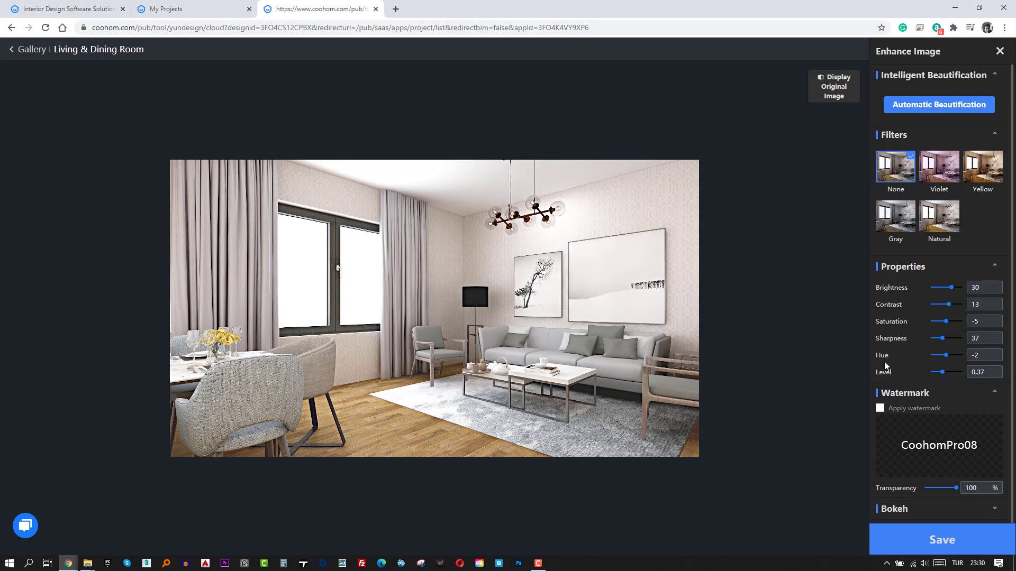
scroll(886, 371, "down", 1)
left_click(895, 487)
scroll(898, 482, "down", 1)
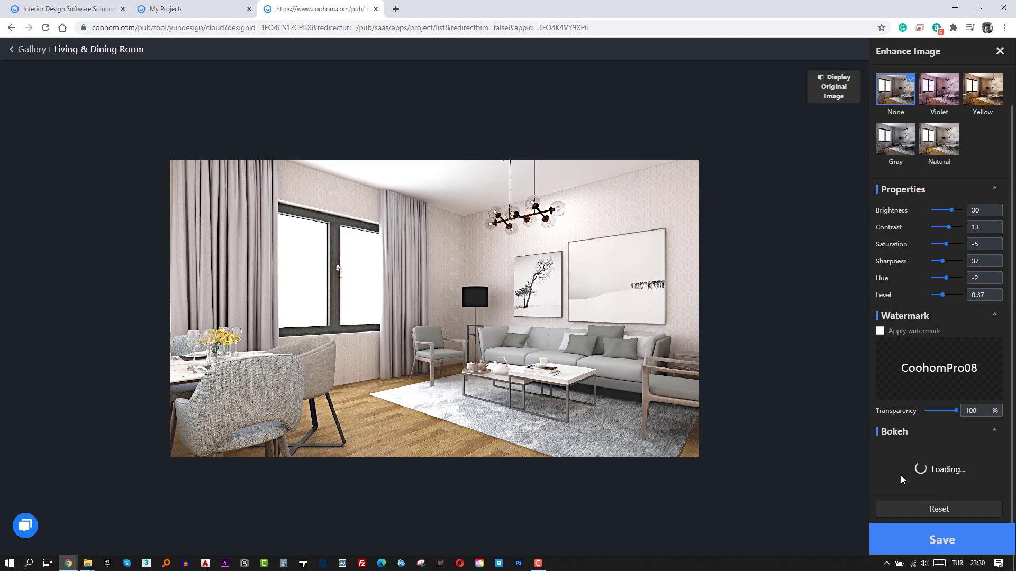
Step: Add and enlarge a watermark, then remove it again
left_click(879, 331)
double_click(939, 368)
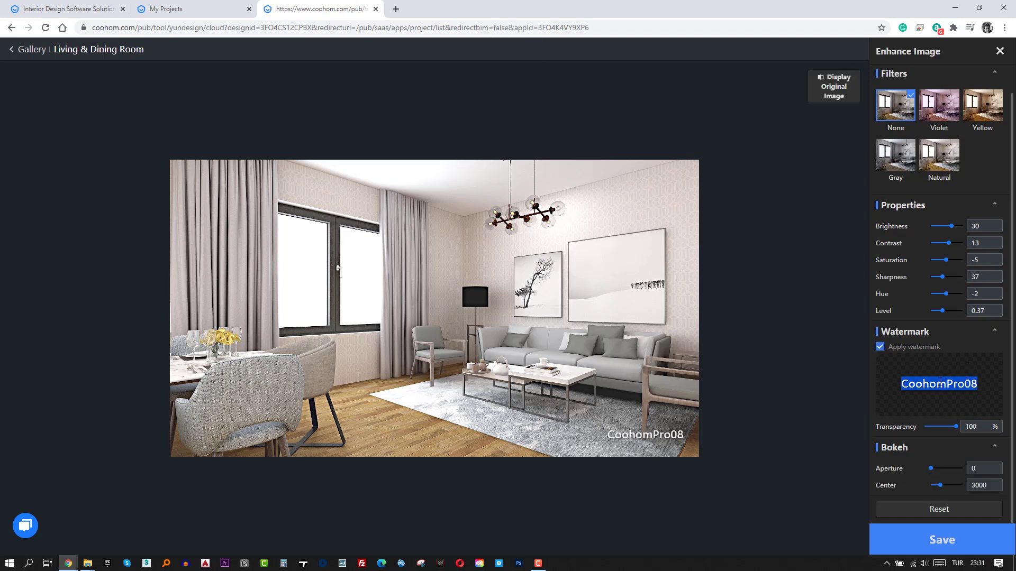
left_click_drag(645, 424, 632, 358)
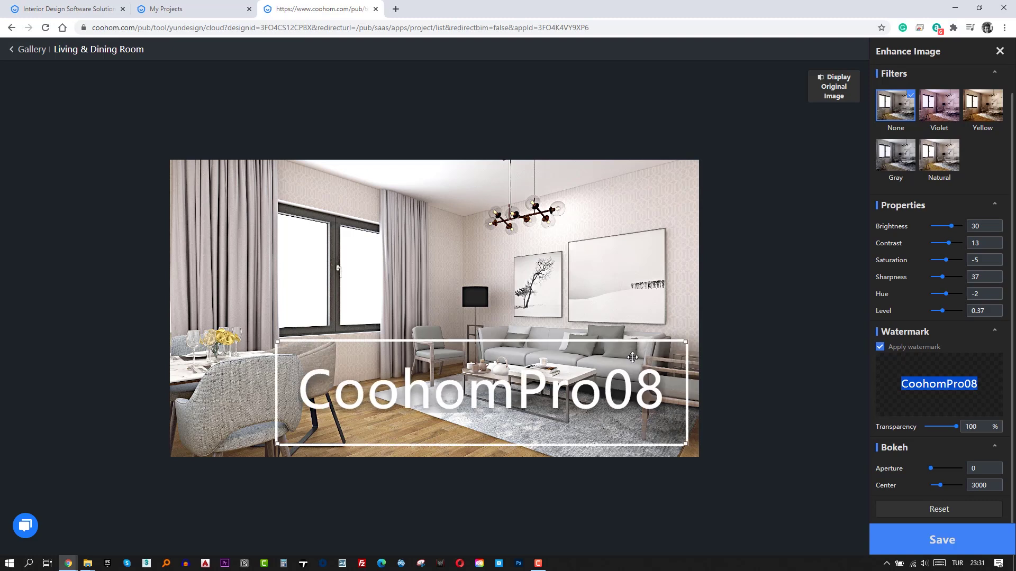
left_click(880, 347)
Step: Set bokeh aperture to 3 and focus centre 5125 on the sofa area
left_click(945, 468)
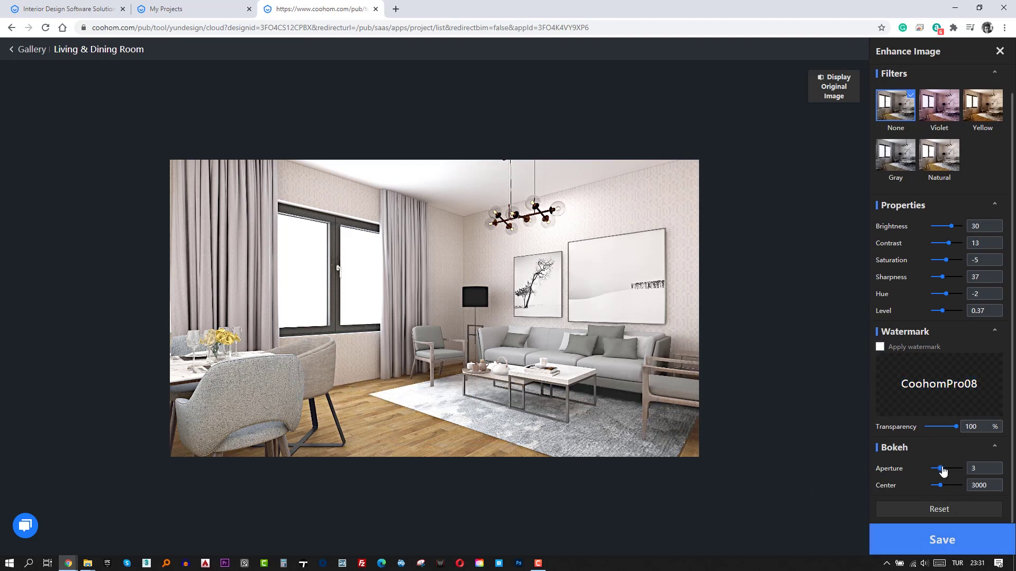
left_click_drag(942, 486, 935, 486)
left_click(512, 335)
Step: Fine-tune the bokeh focus point and save the enhanced render
left_click(473, 286)
left_click(955, 548)
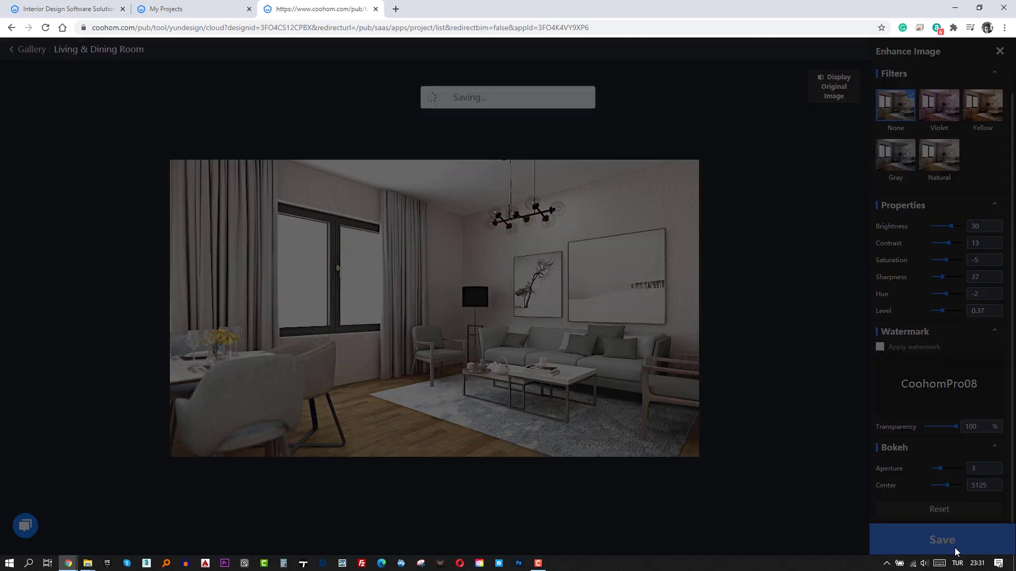